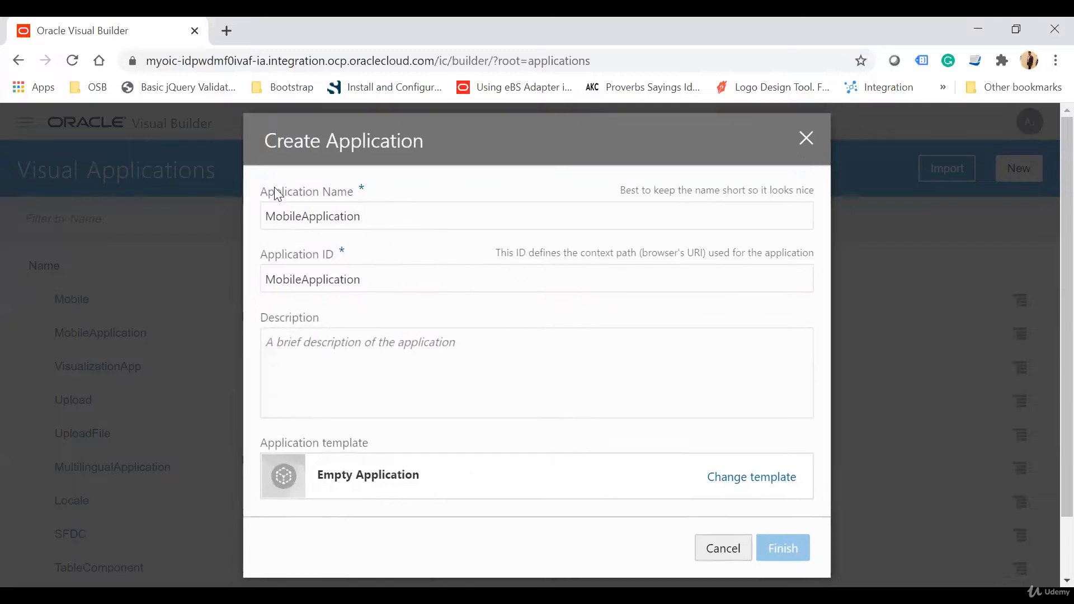
Step: Name the new application LearningMobileApplication and create it from the Empty Application template
text(My)
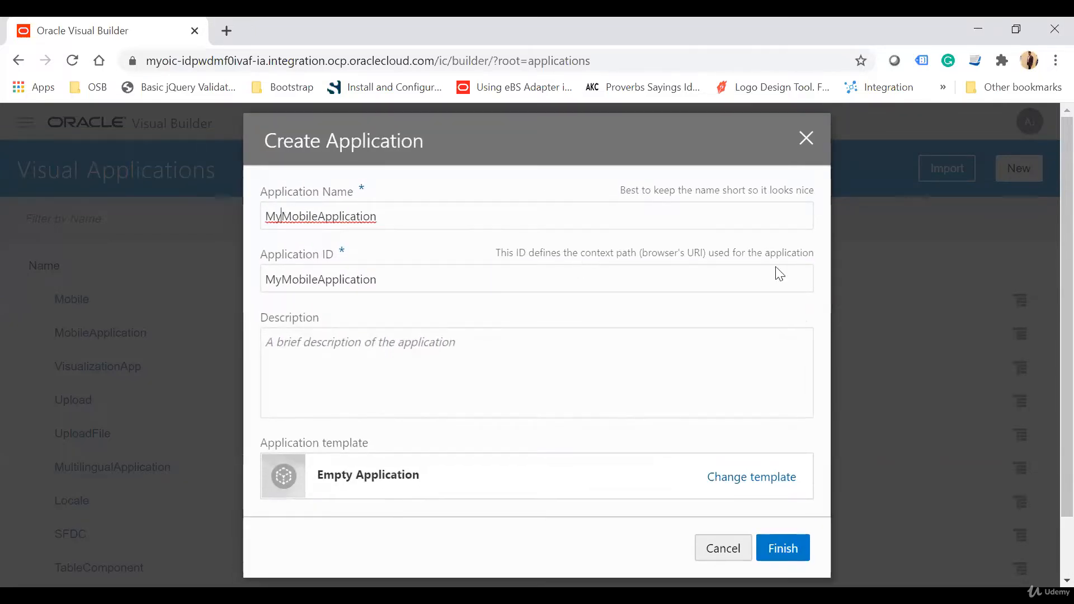
key(BackSpace)
key(BackSpace)
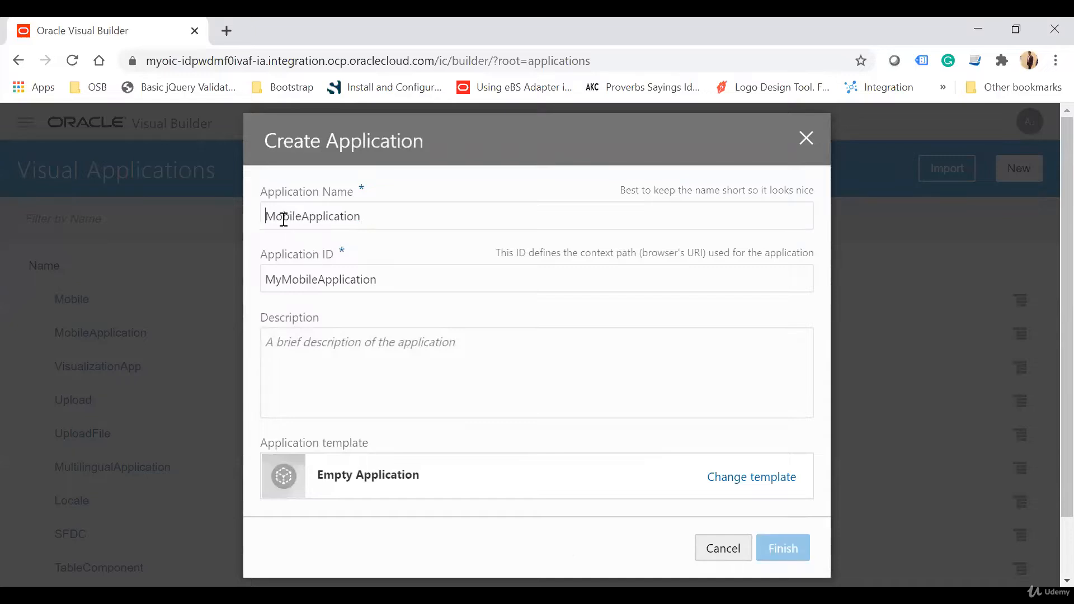
text(Learning)
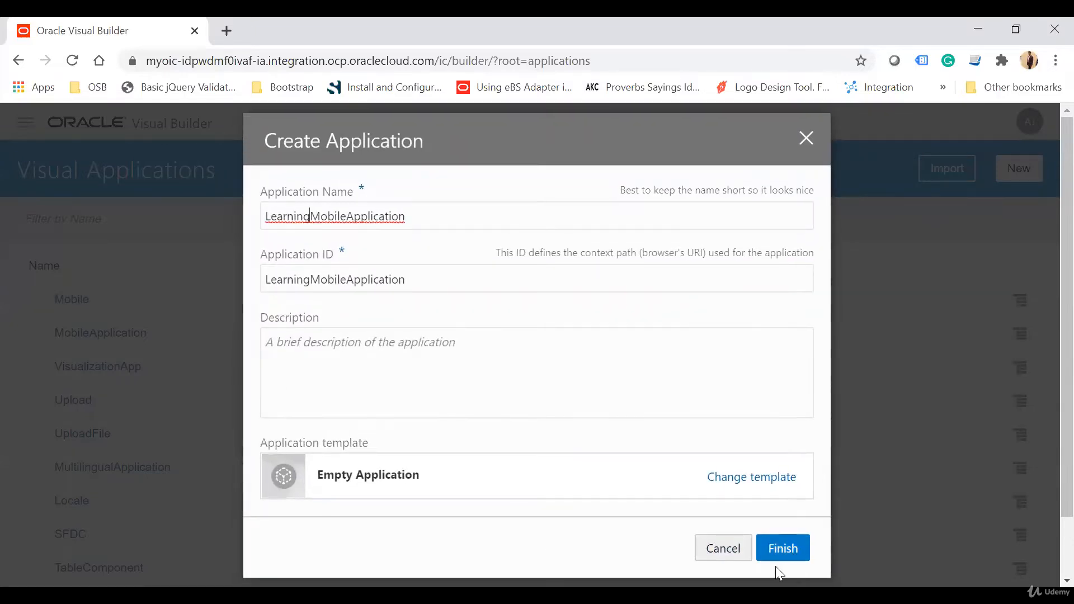
click(790, 547)
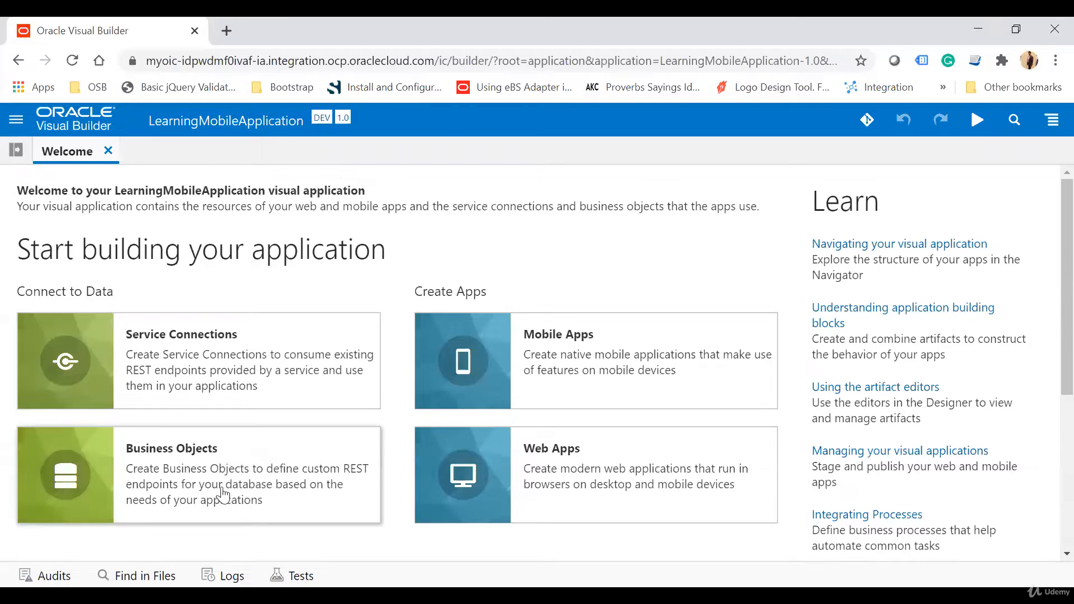
Step: Create a new business object labelled Employee in the application
click(250, 470)
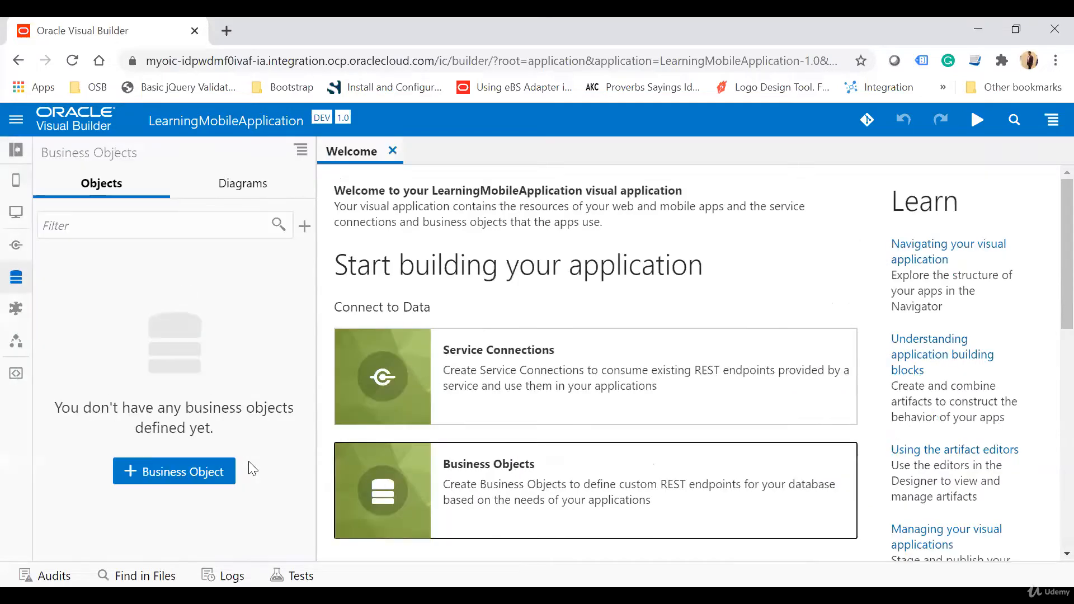
click(162, 478)
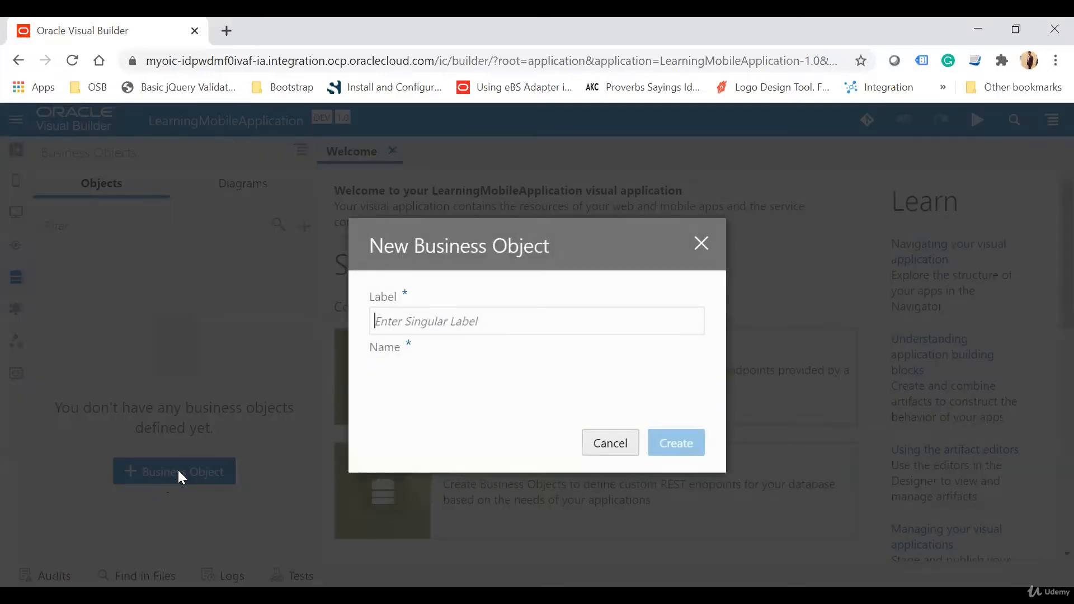
text(Employee)
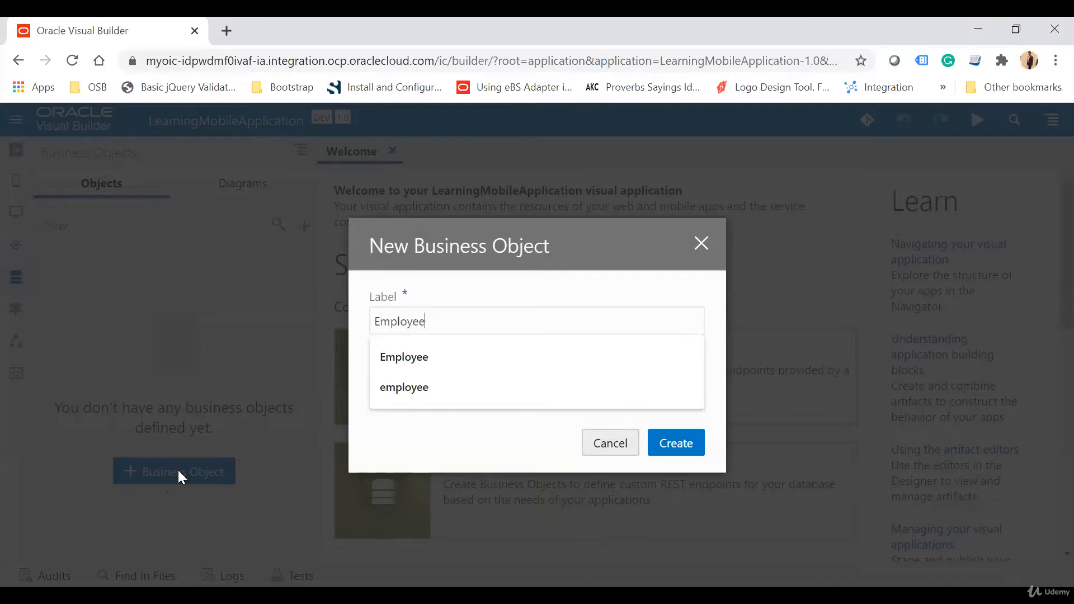
click(685, 443)
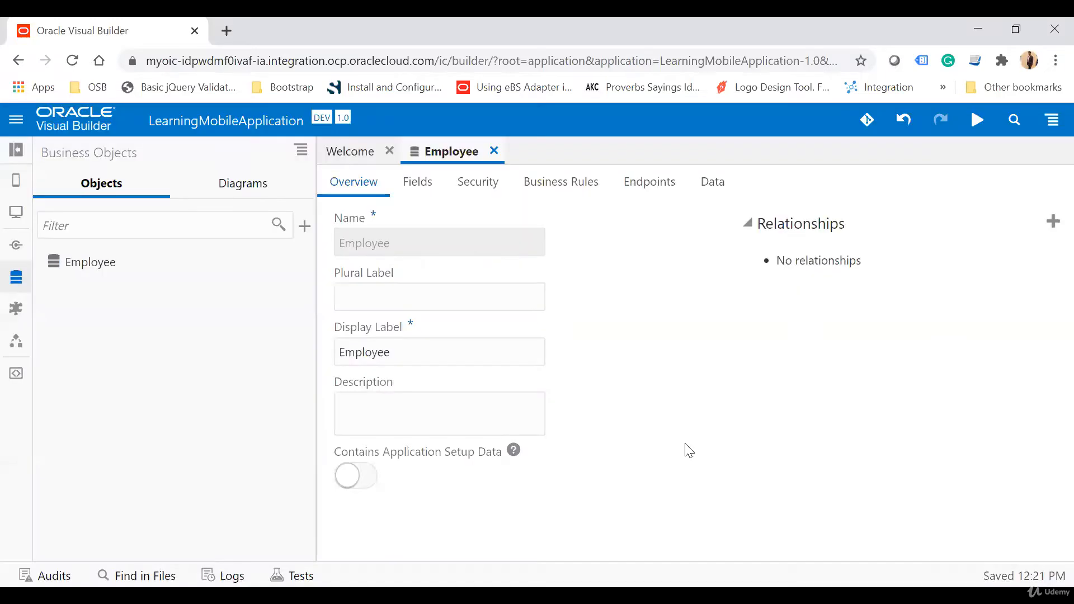
Step: Add a String field labelled Name to the Employee business object
click(424, 188)
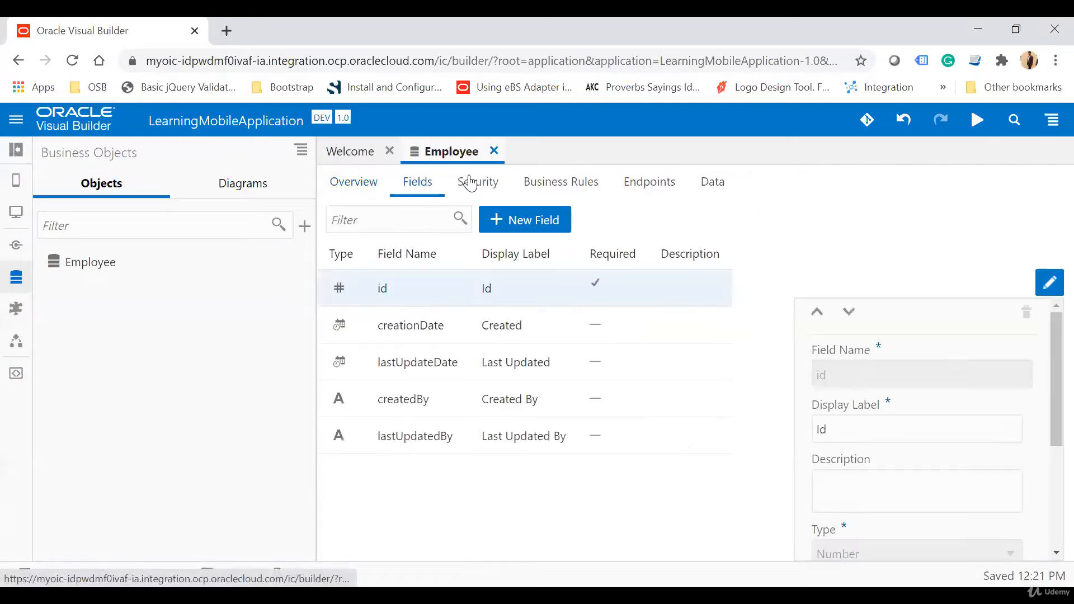
click(535, 212)
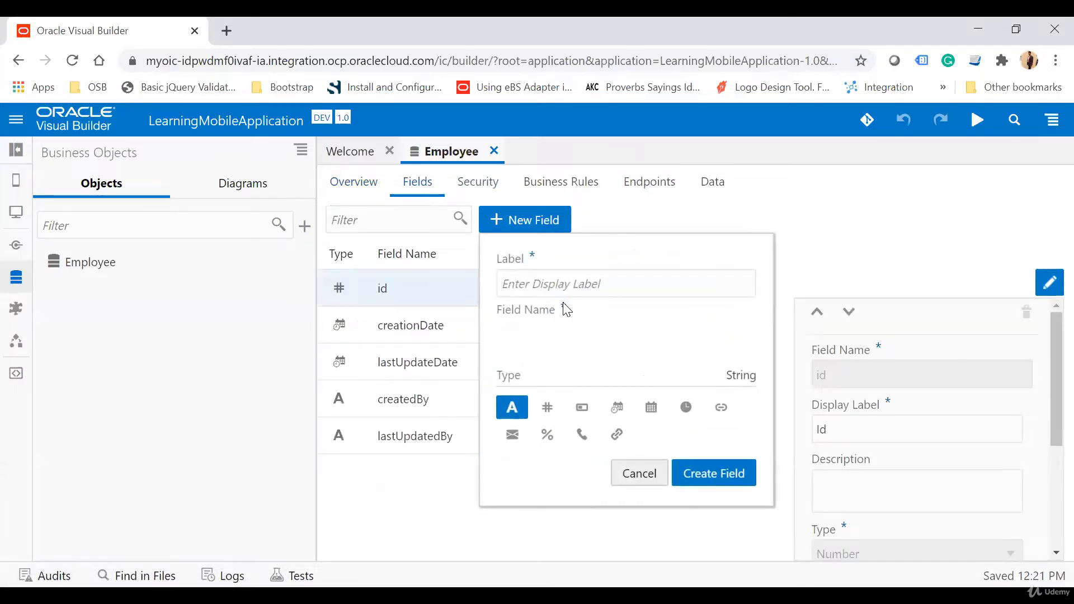
text(Name)
click(732, 477)
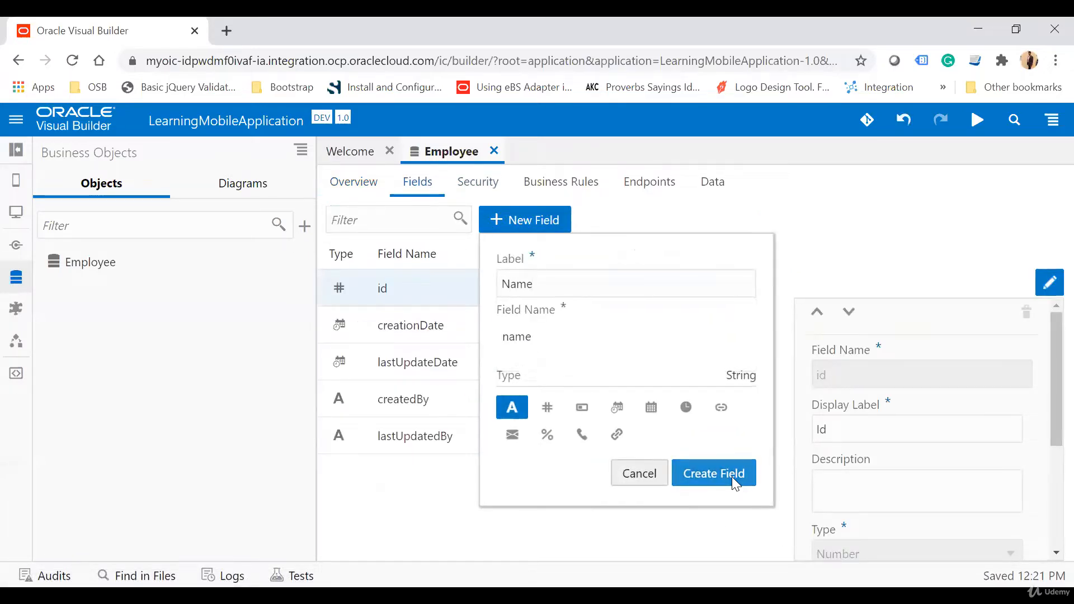
Step: Add a field labelled Email Address with the email type to the Employee object
click(534, 221)
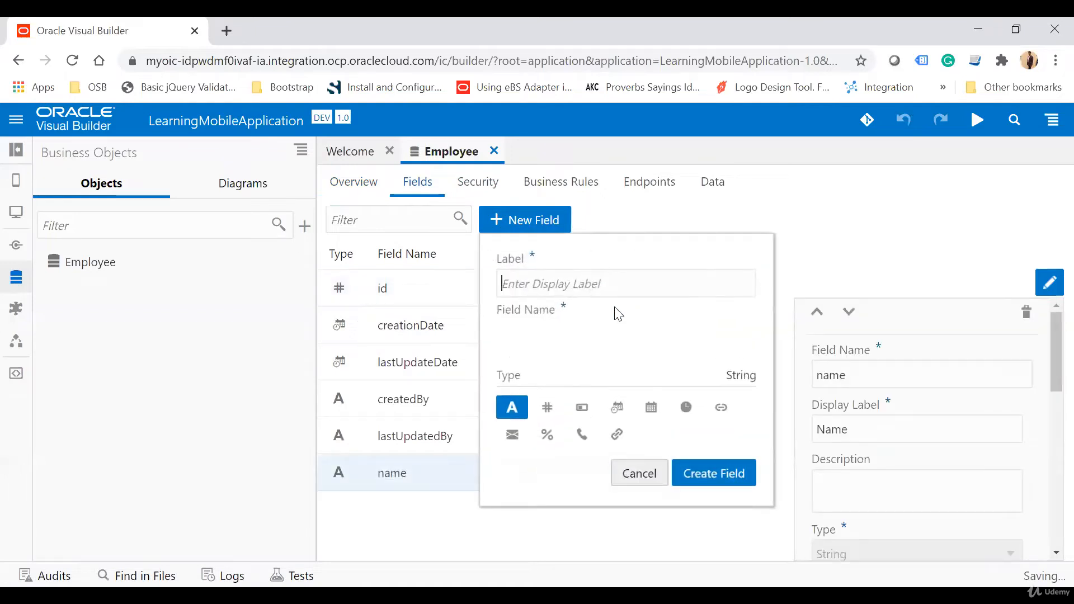
text(Email Ad)
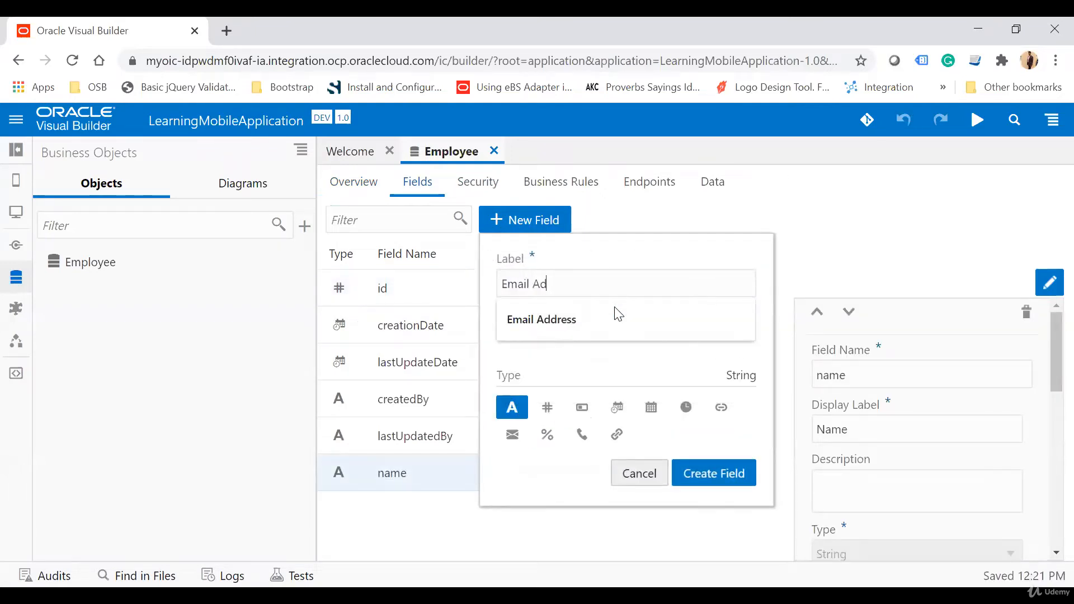
click(618, 317)
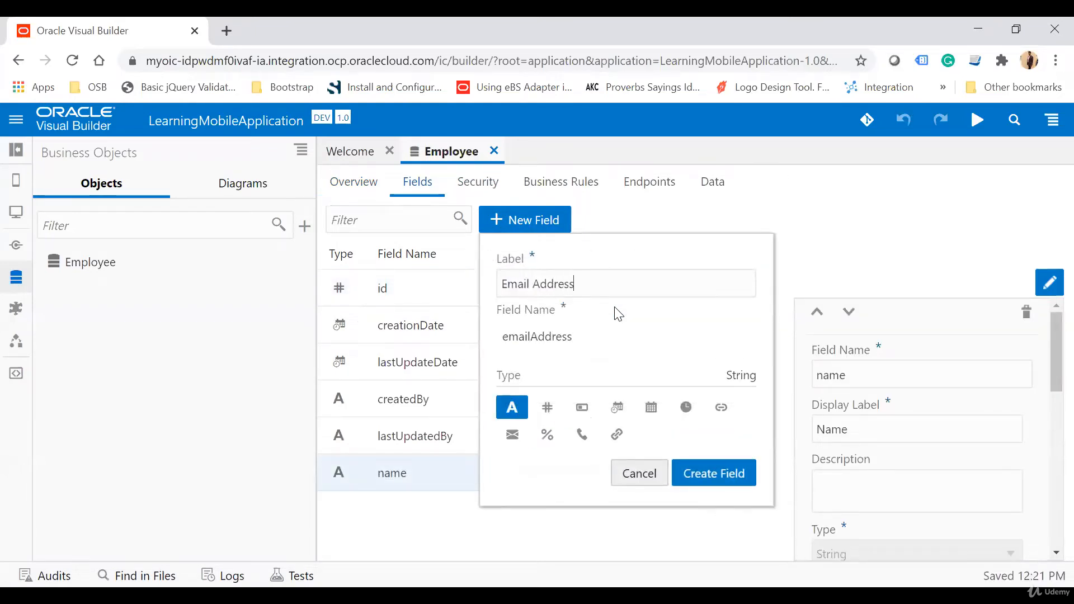
click(517, 442)
click(720, 474)
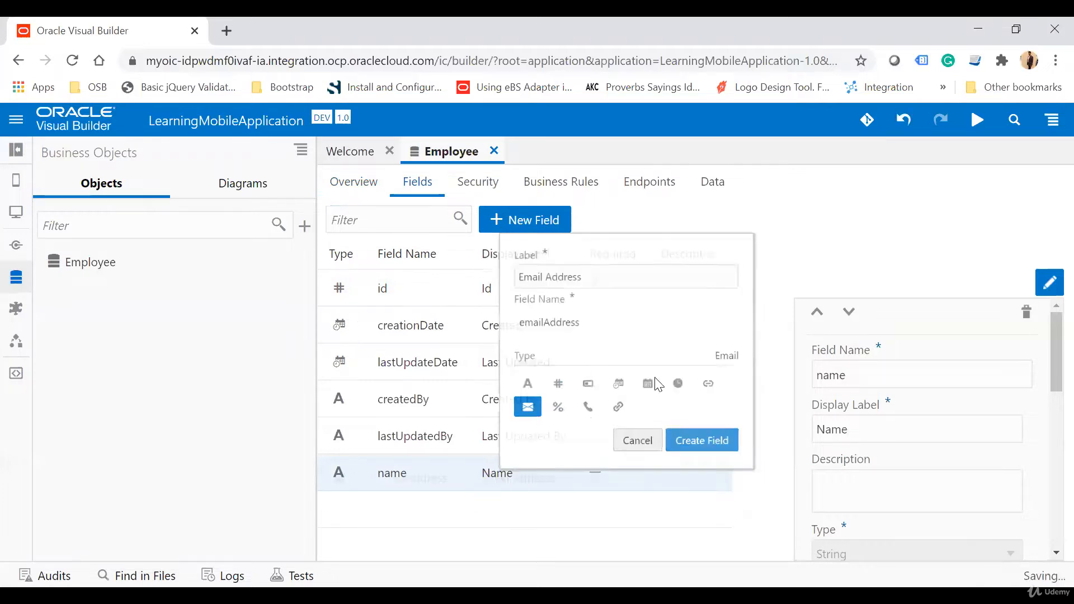
Step: Add a Number field labelled Age to the Employee object
click(528, 213)
text(Age)
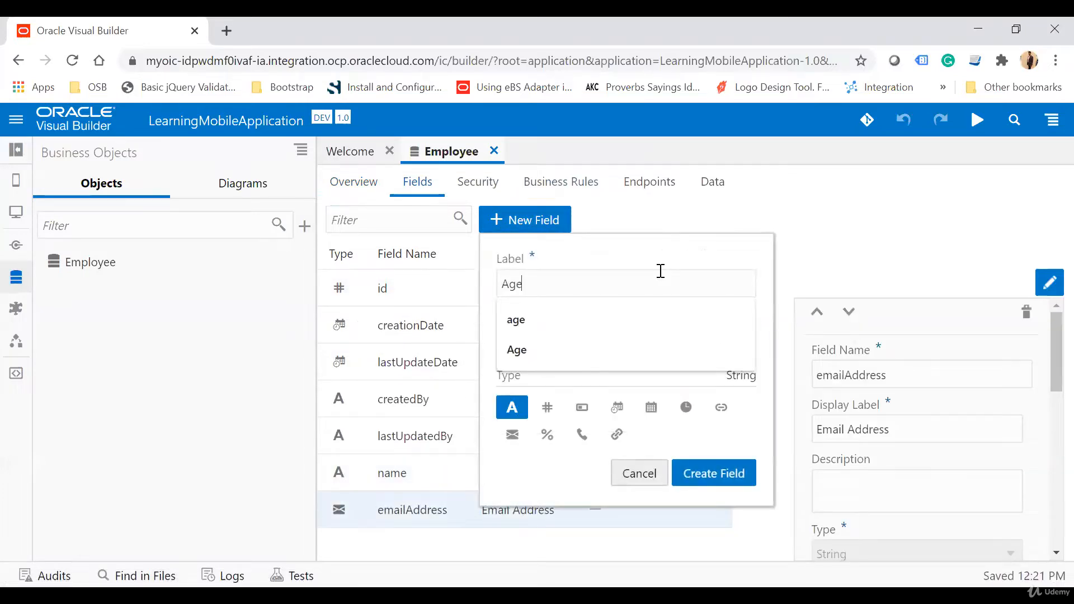
click(551, 410)
click(717, 475)
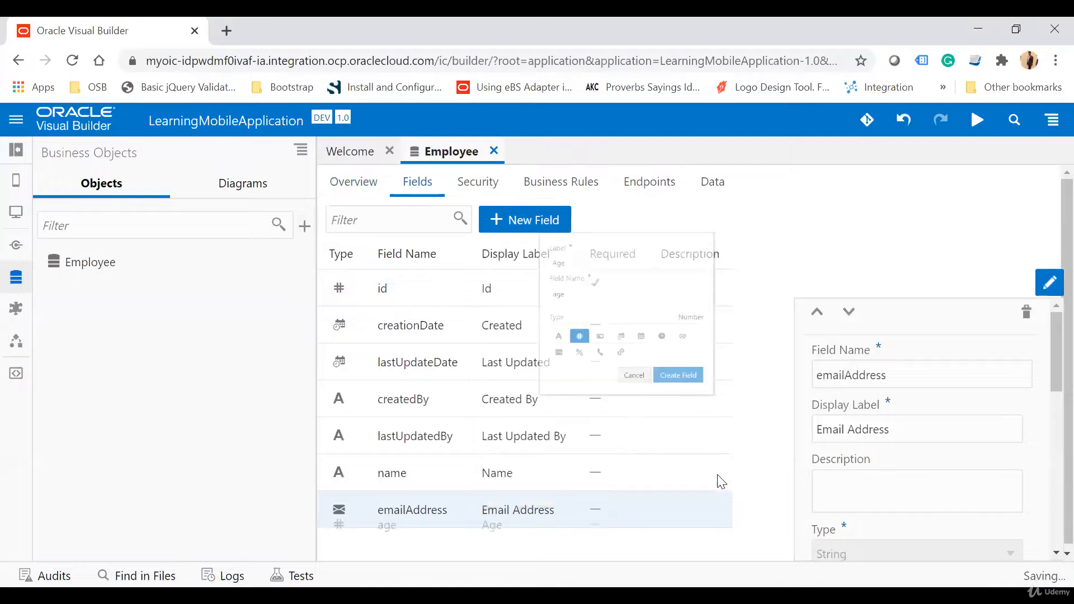
Step: Add a Date field labelled Date Of Birth to the Employee object
click(548, 223)
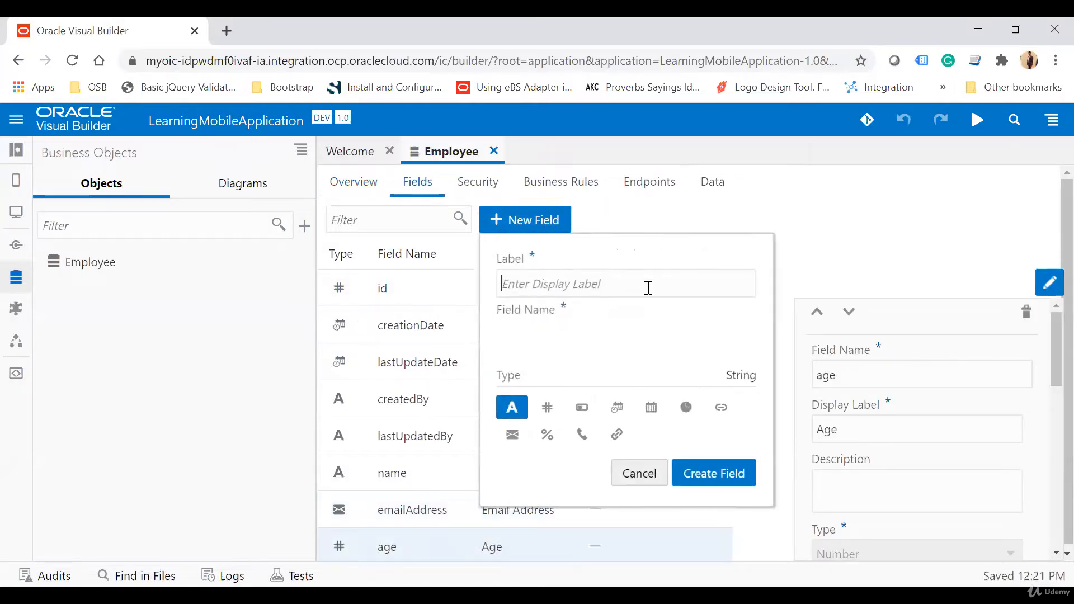
text(DAte)
key(BackSpace)
key(BackSpace)
key(BackSpace)
key(BackSpace)
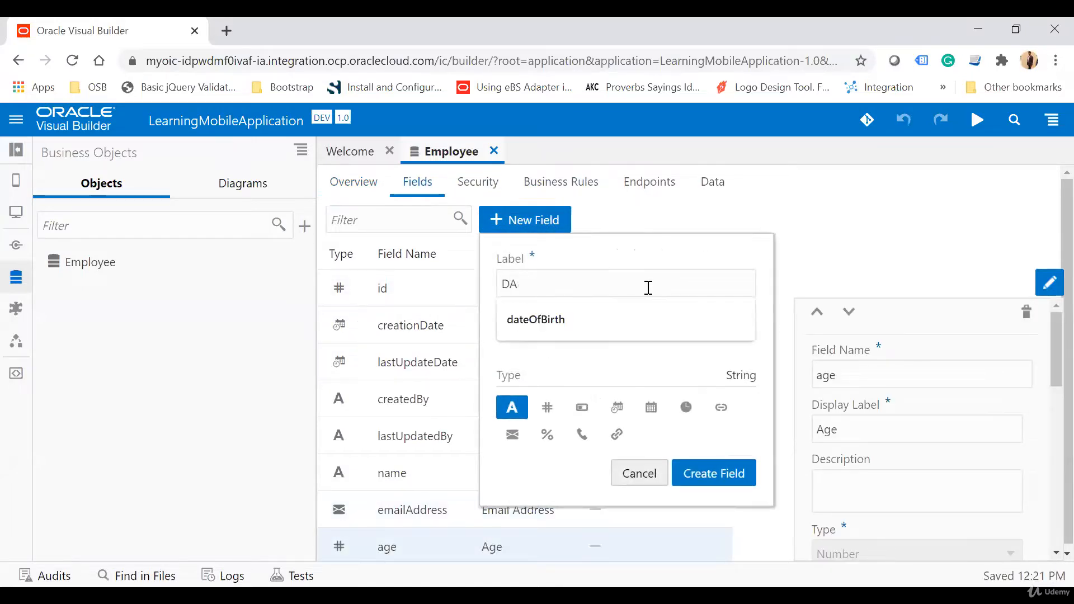
text(ate Of Birth)
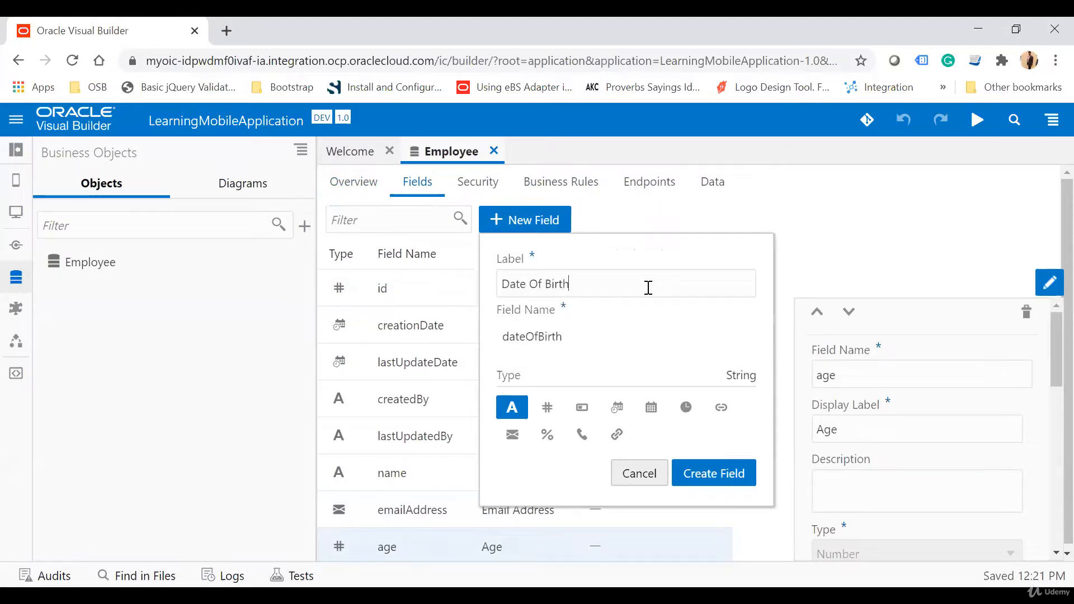
click(655, 411)
click(729, 474)
Step: Add a String field labelled Country to the Employee object
click(513, 218)
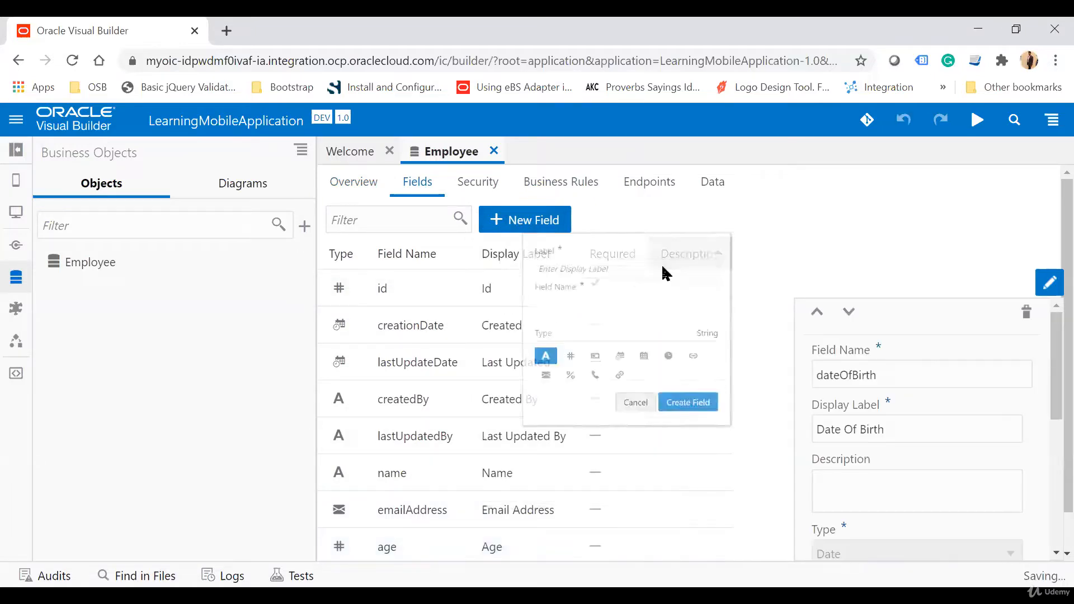
text(Country)
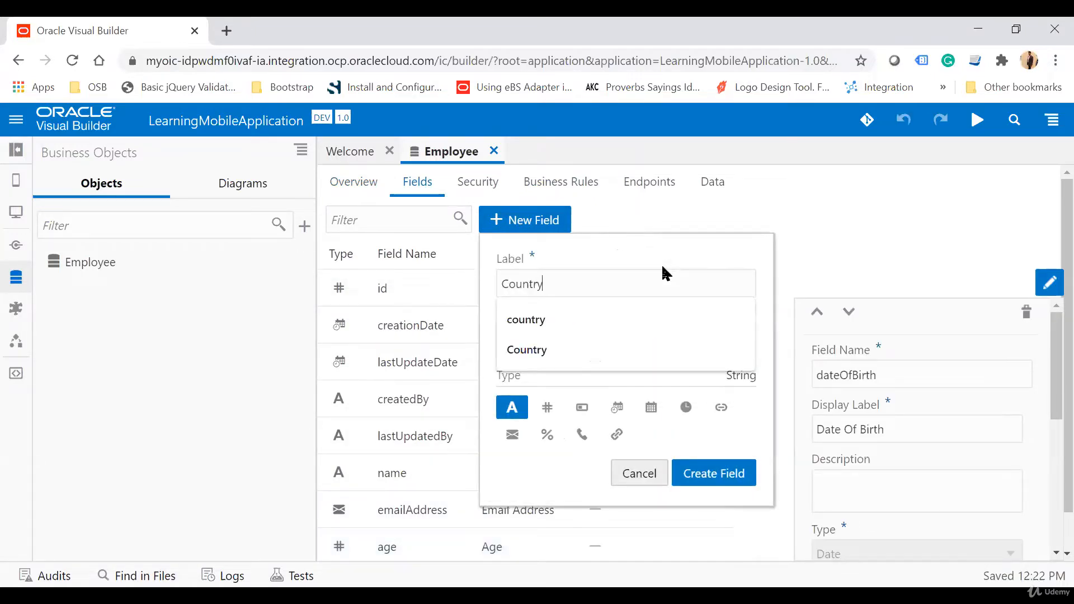
click(645, 241)
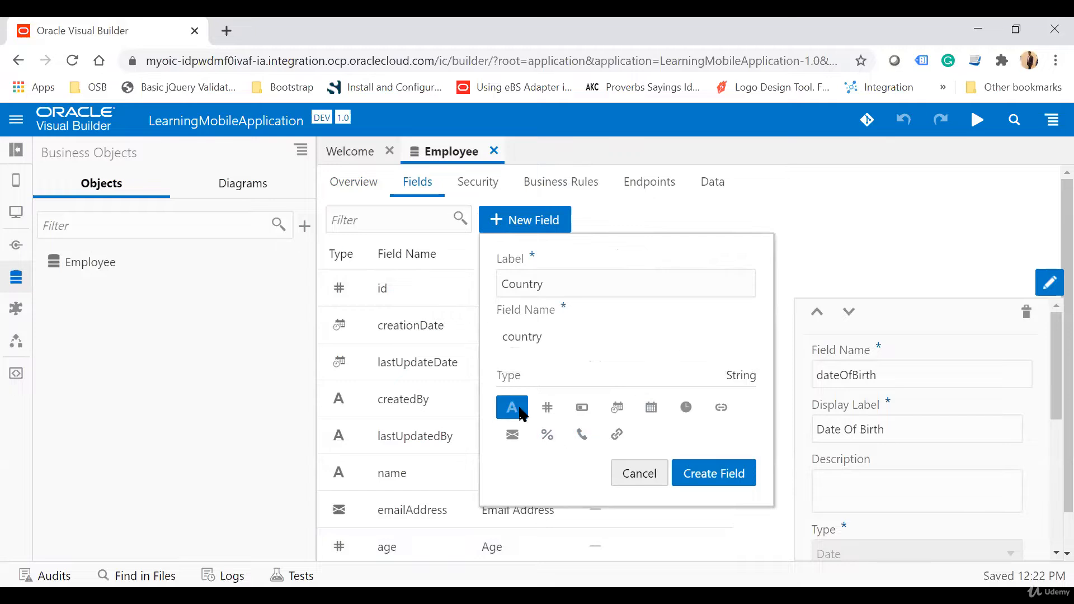
click(725, 473)
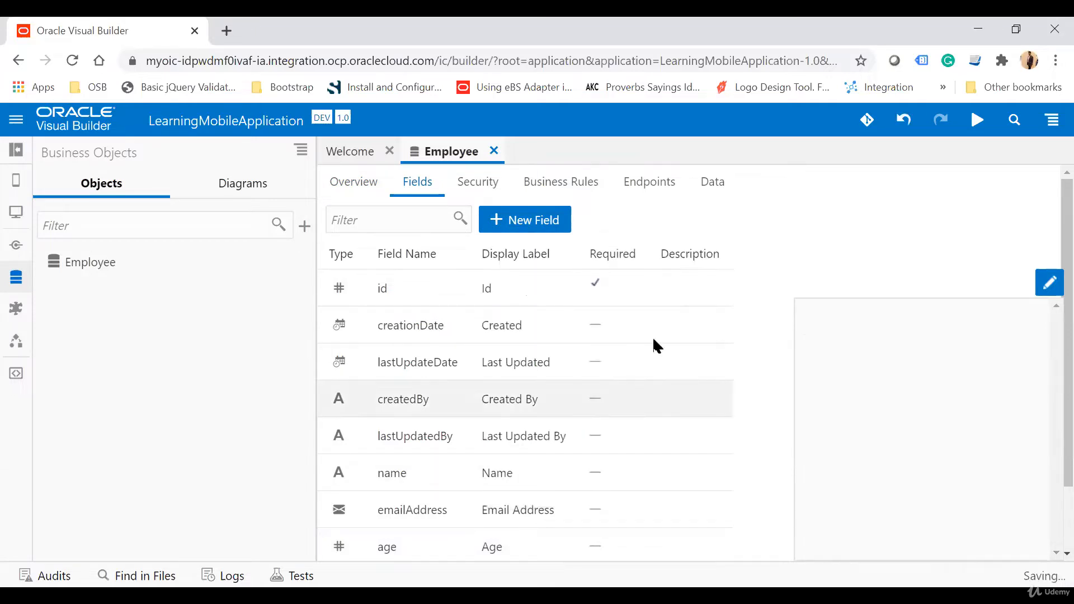
Step: Start a new data row for the Employee object with age 33 and country India
click(717, 185)
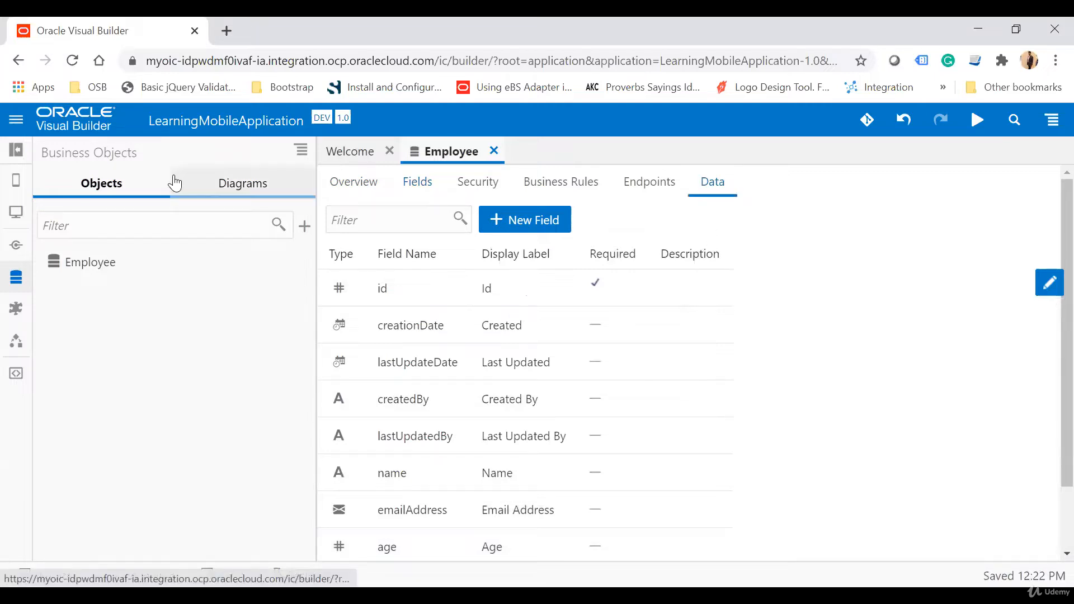
click(714, 184)
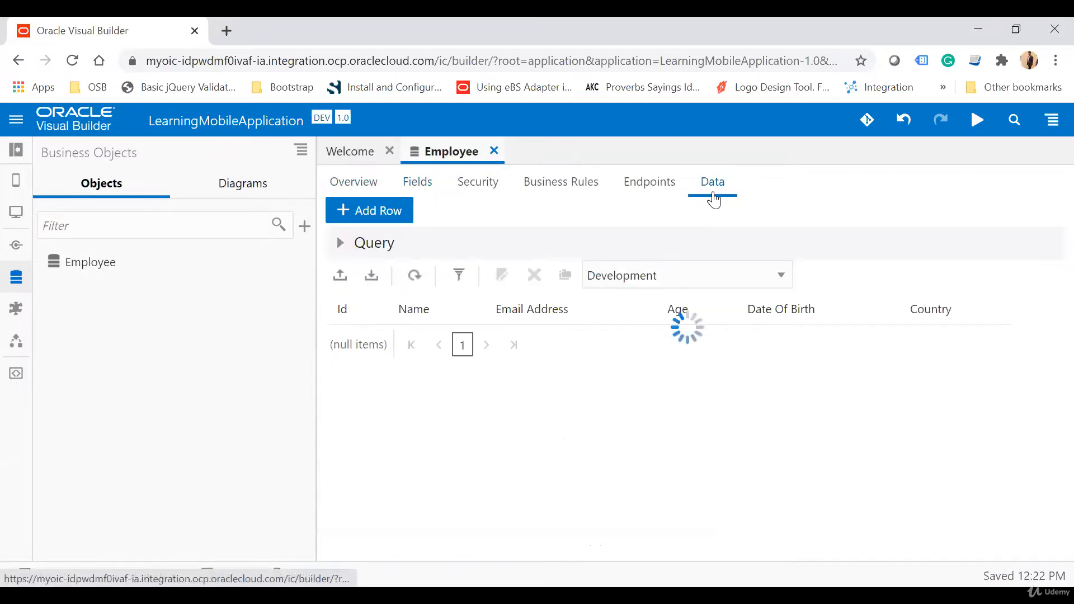
click(388, 216)
click(522, 347)
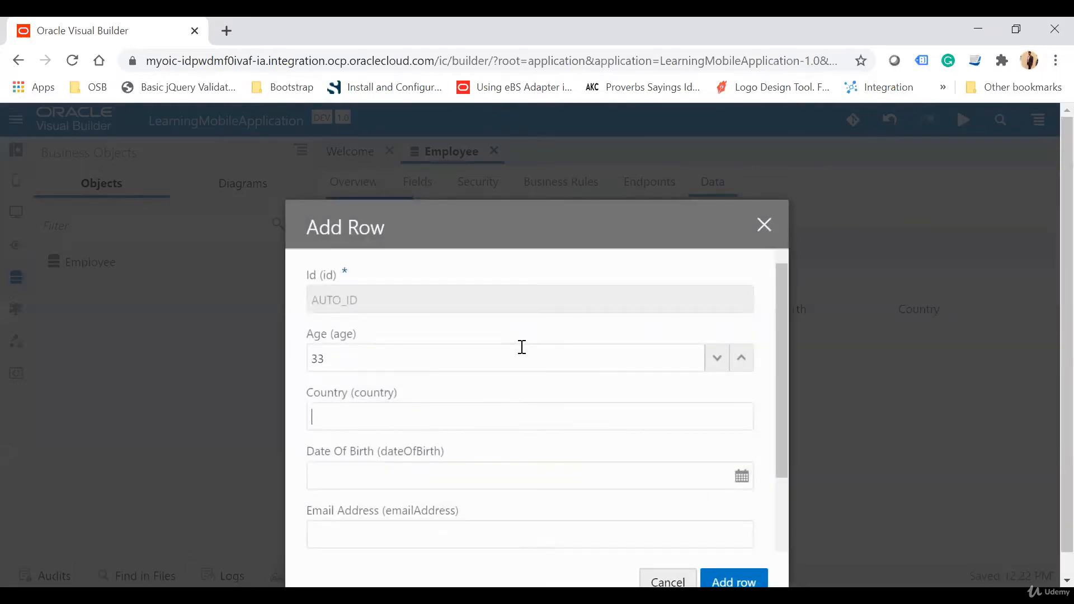
text(India)
Step: Choose the employee's date of birth for the new row in the calendar
key(Tab)
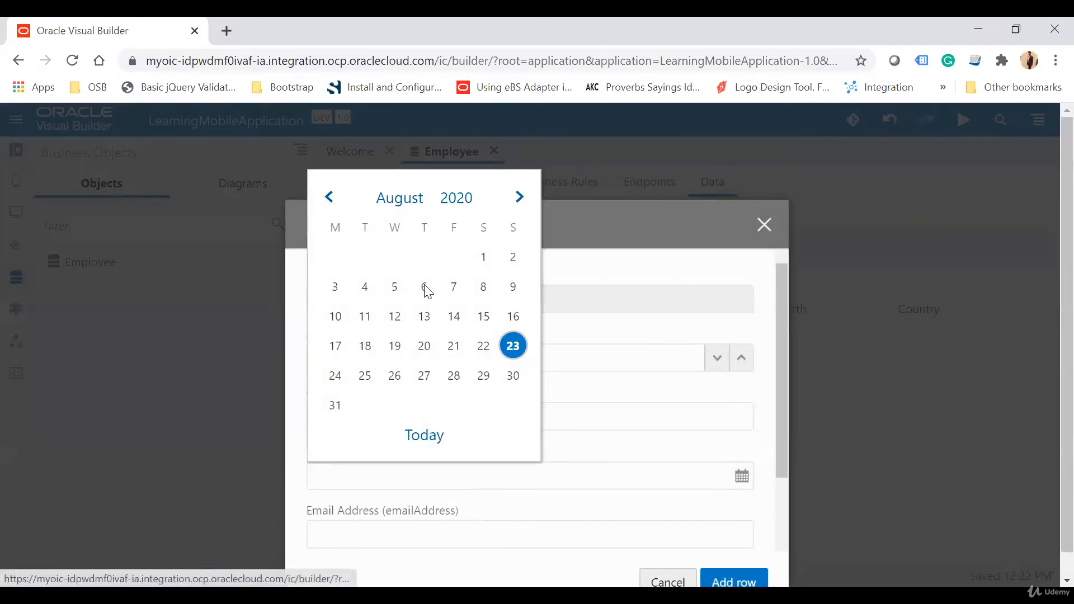
click(461, 203)
click(330, 199)
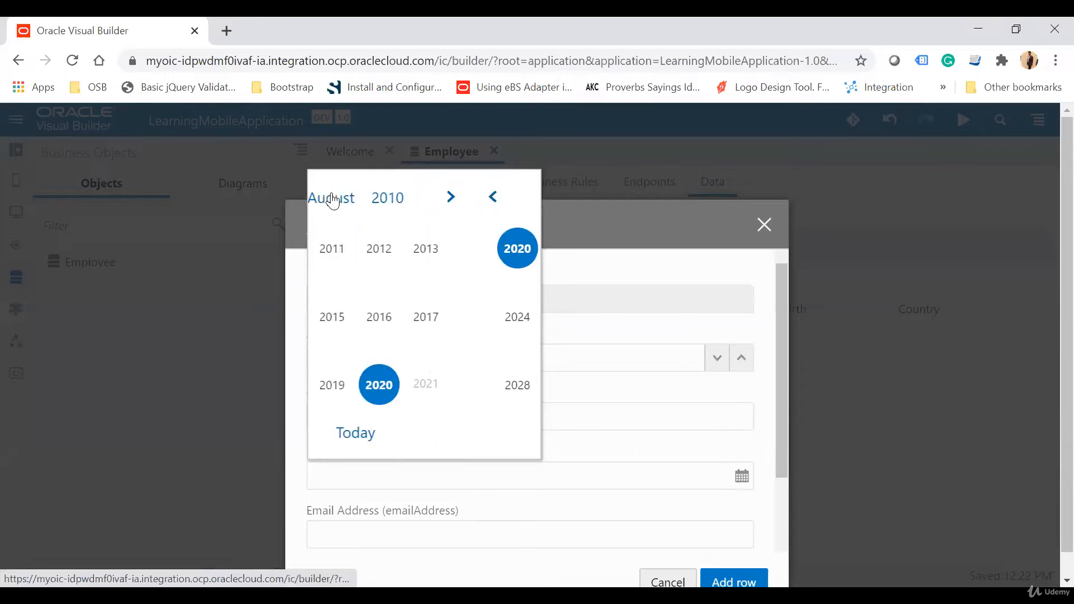
click(328, 199)
click(333, 197)
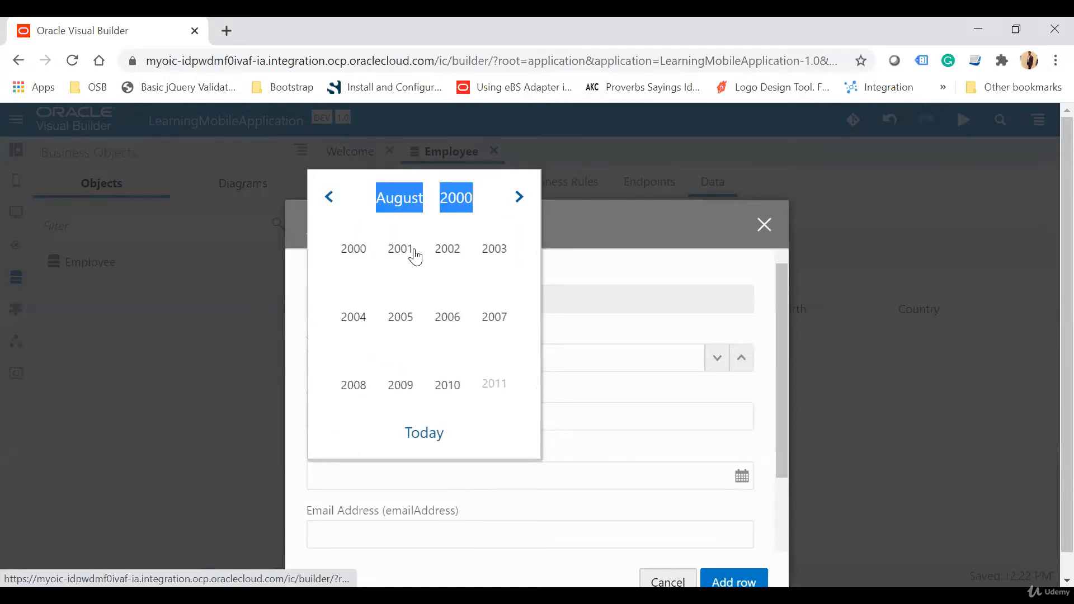
click(337, 204)
click(330, 201)
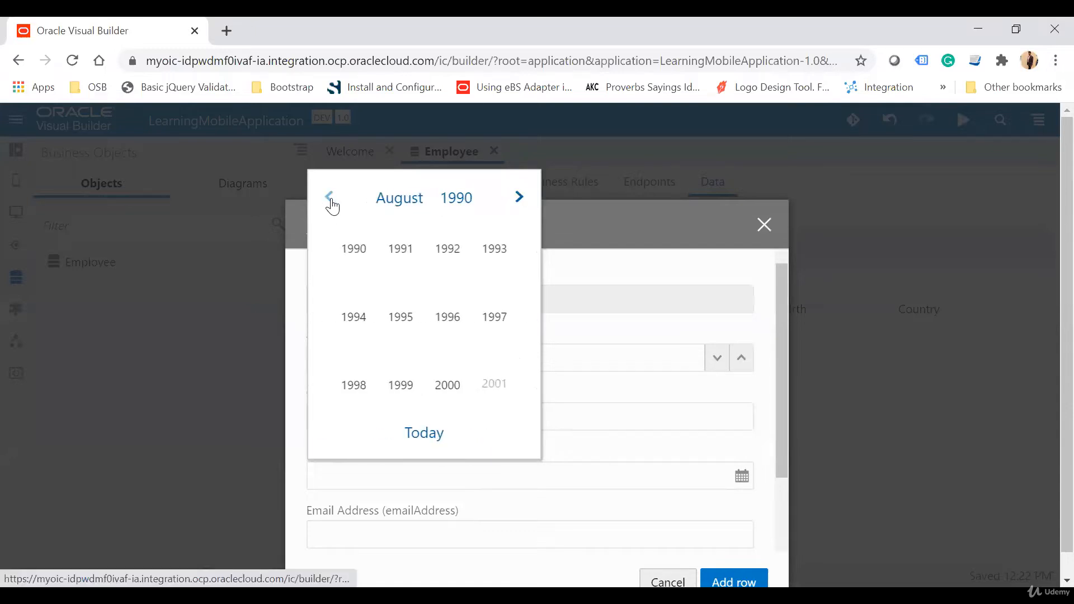
click(330, 201)
click(353, 249)
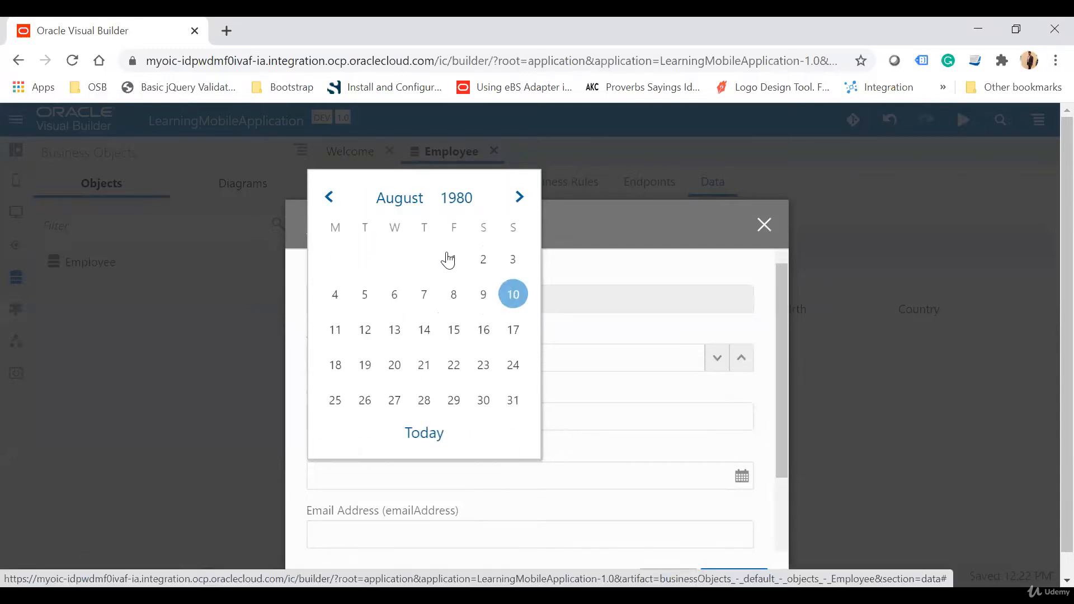
click(424, 295)
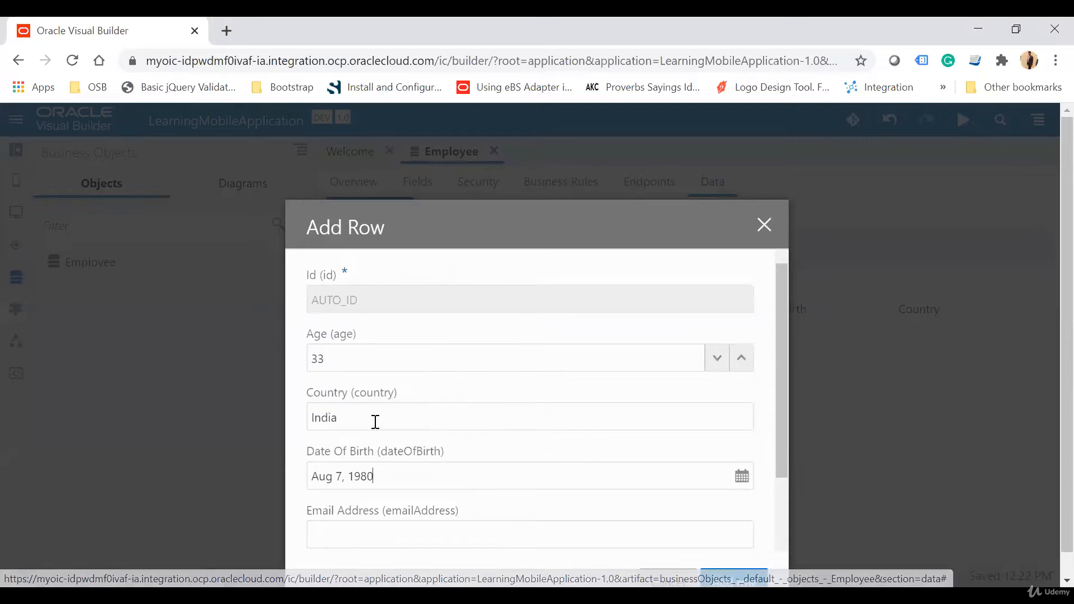
Step: Set the age to 38 in the new Employee row and fill in the employee's email address
scroll(492, 455, down, 1)
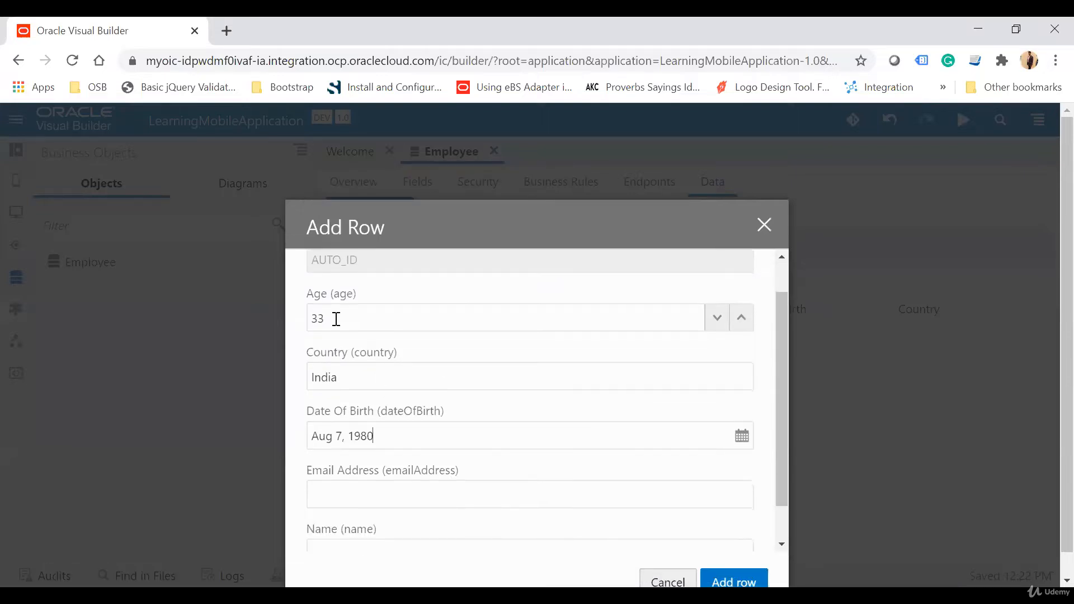
key(Tab)
key(Tab)
key(Tab)
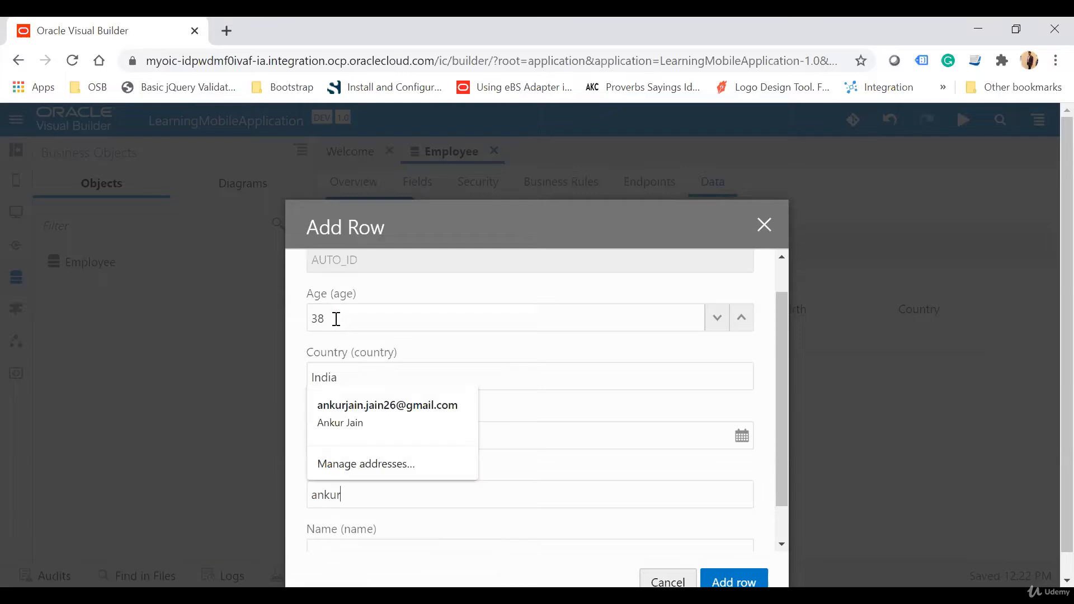
Step: Fill in the employee's name and add the row to the Employee data
key(Tab)
text(A)
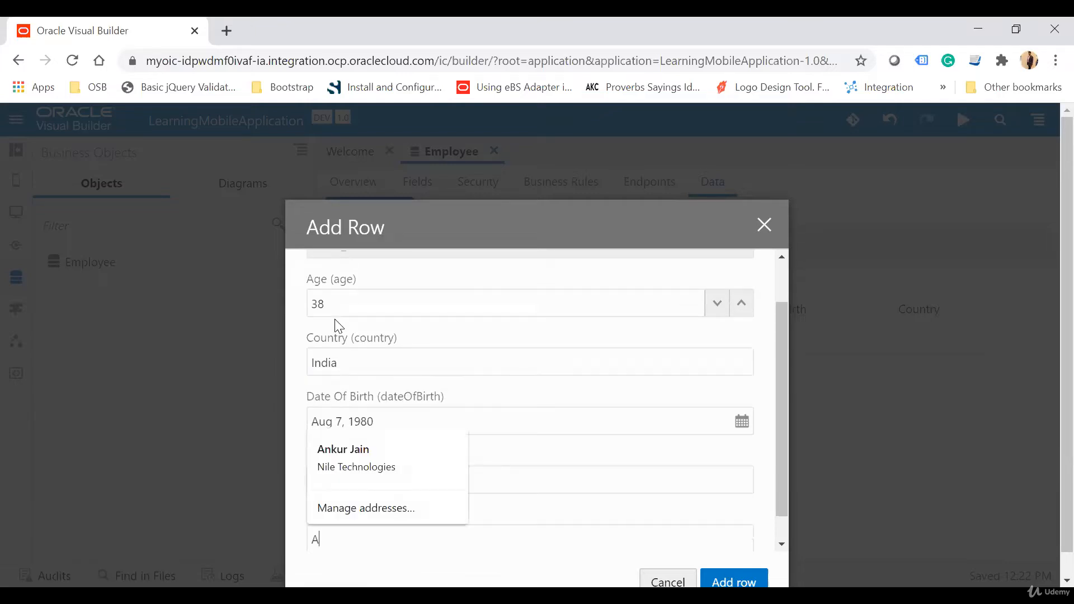
scroll(335, 319, down, 1)
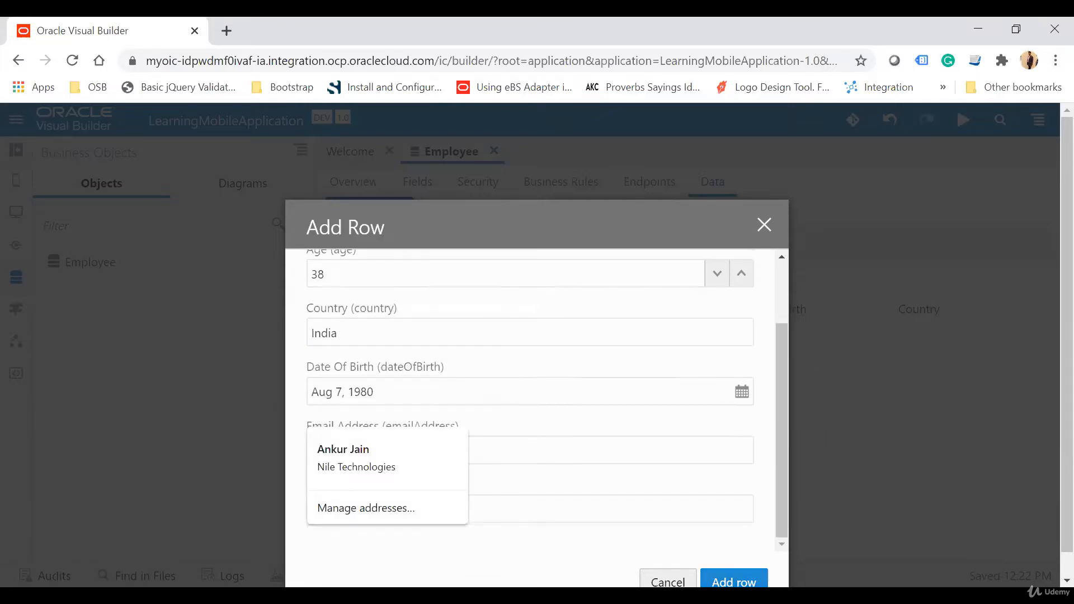
click(737, 580)
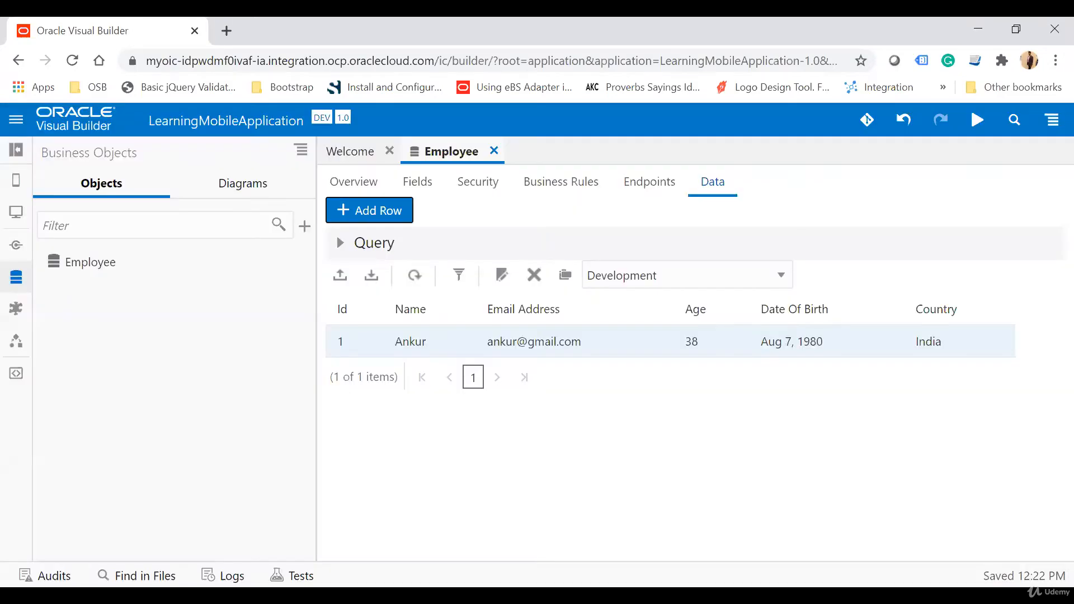
Step: Start a second Employee data row with age 30 and country United State
click(358, 209)
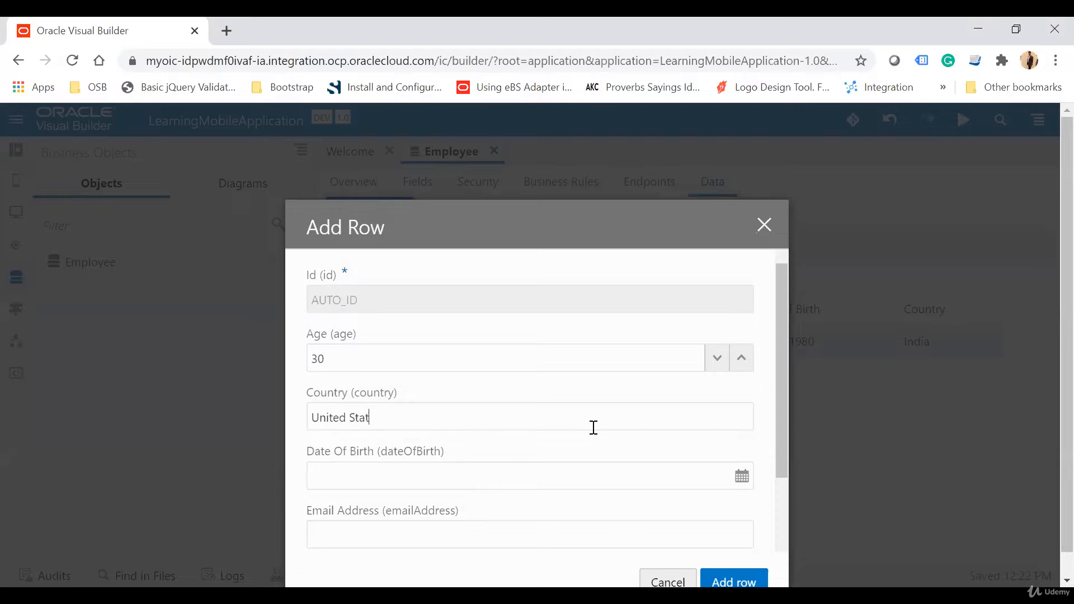
text(tes)
key(Tab)
click(455, 198)
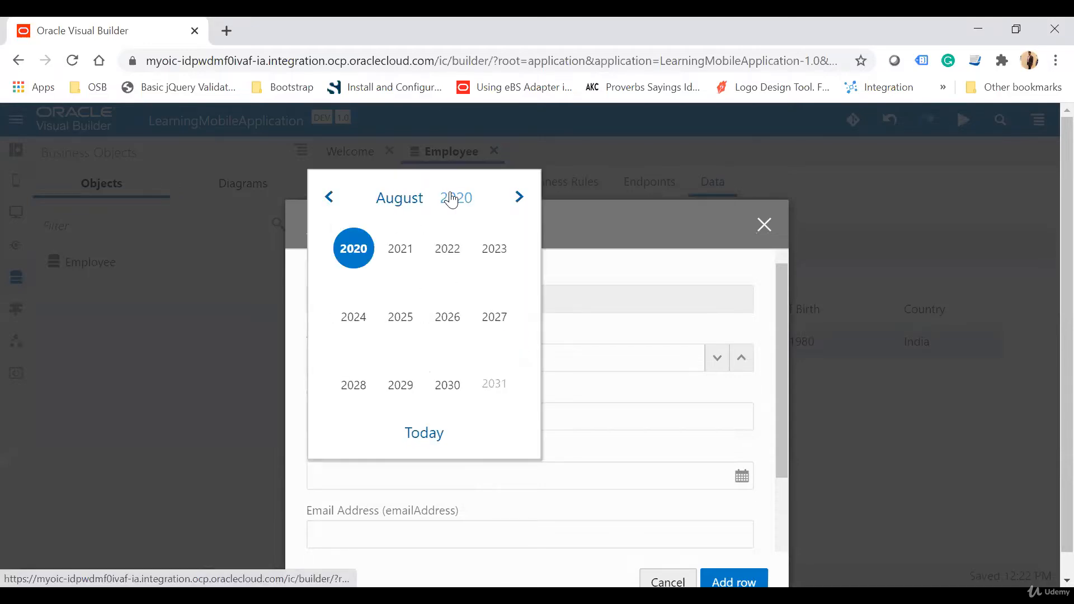
click(329, 197)
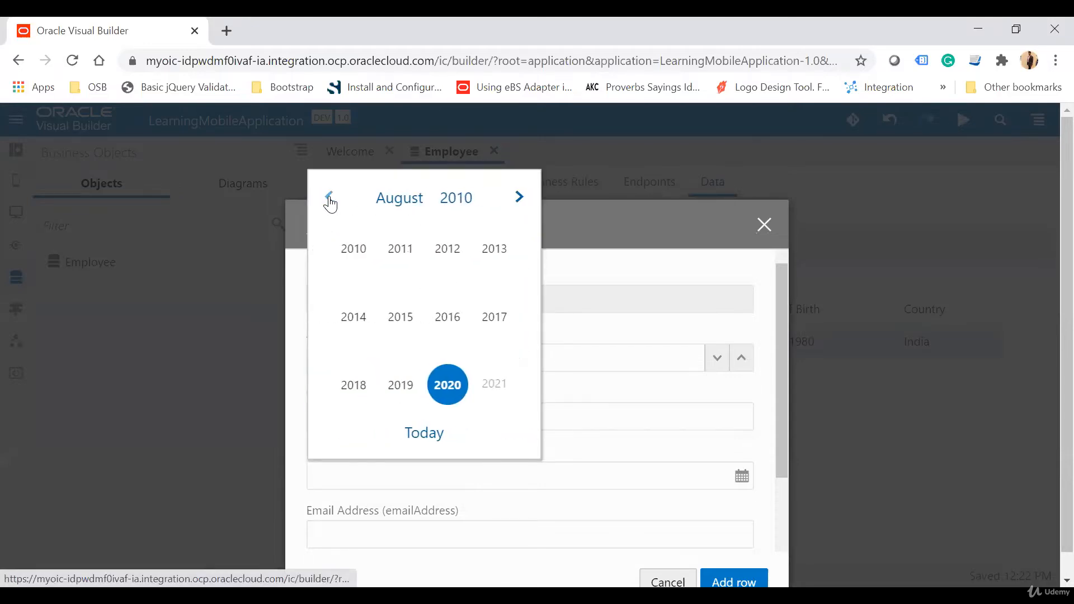
click(329, 197)
click(329, 197)
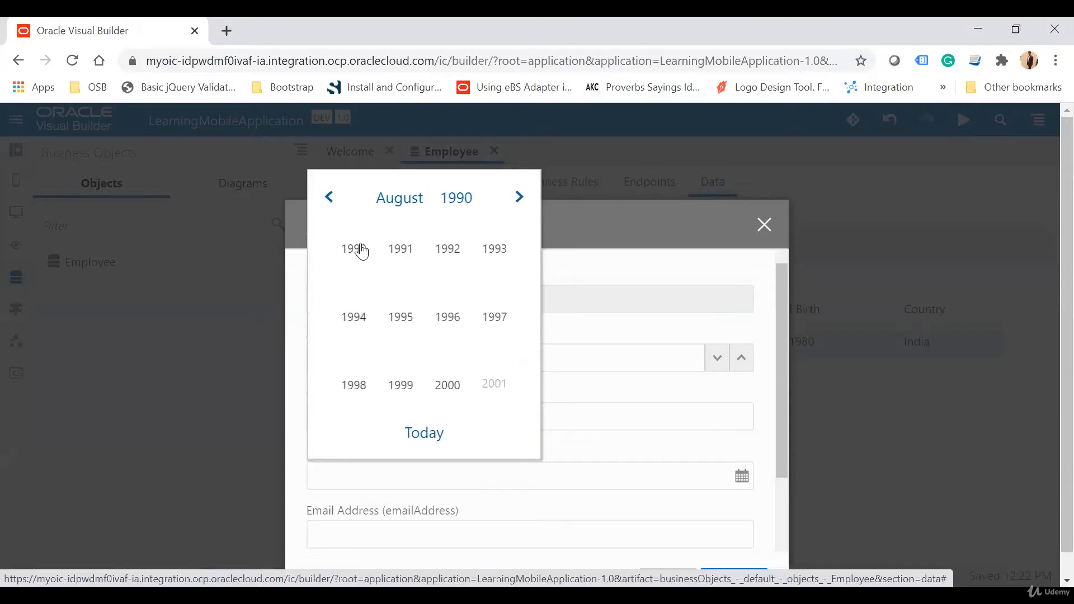
click(355, 248)
click(426, 433)
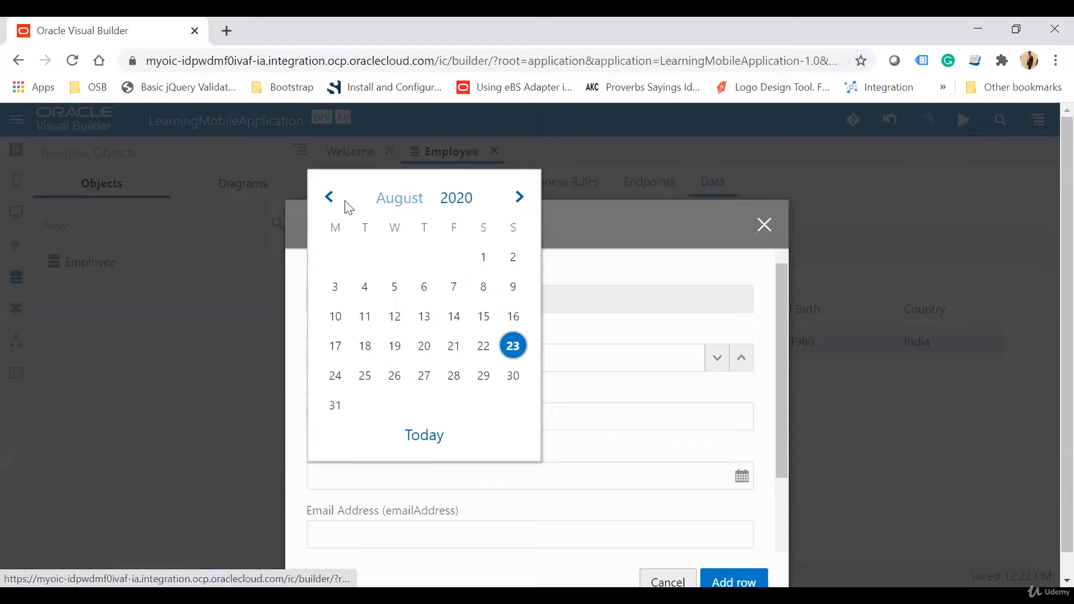
Step: Pick the second employee's date of birth by choosing its month, year and day in the calendar
click(330, 200)
click(330, 199)
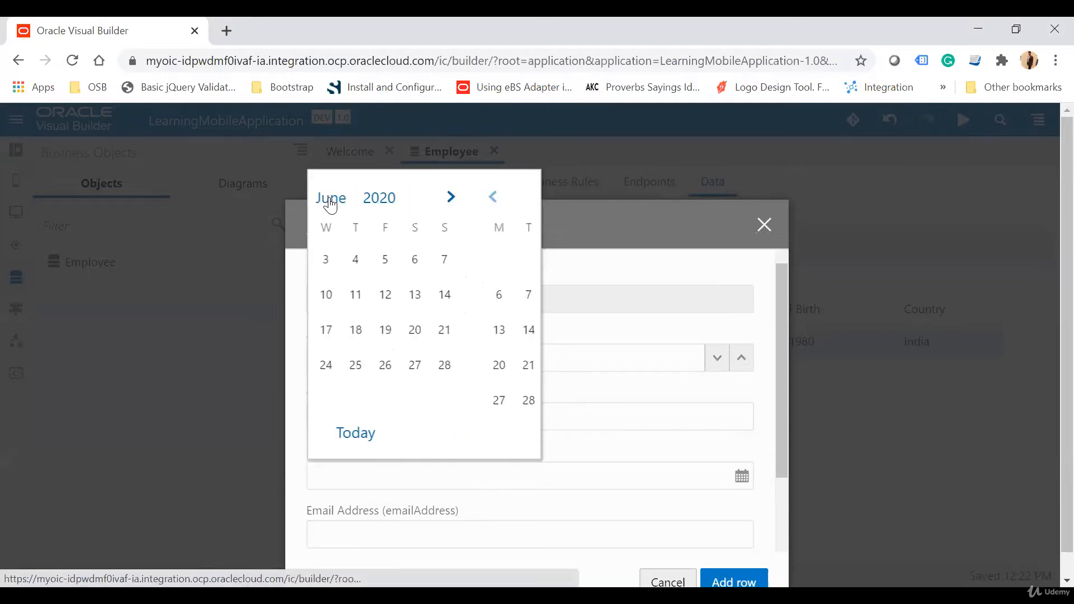
click(330, 199)
click(330, 199)
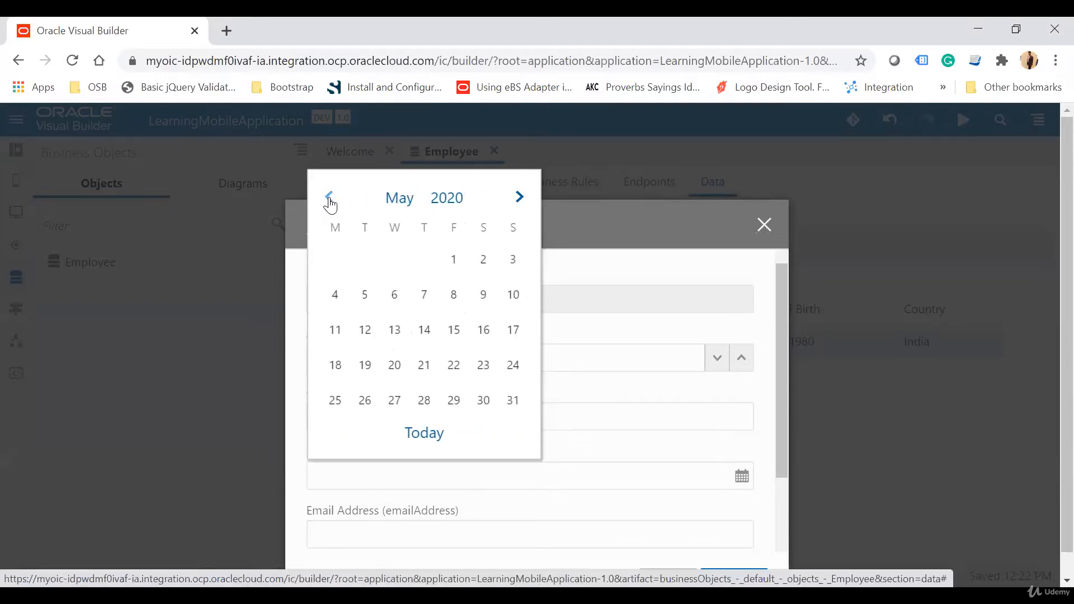
click(453, 199)
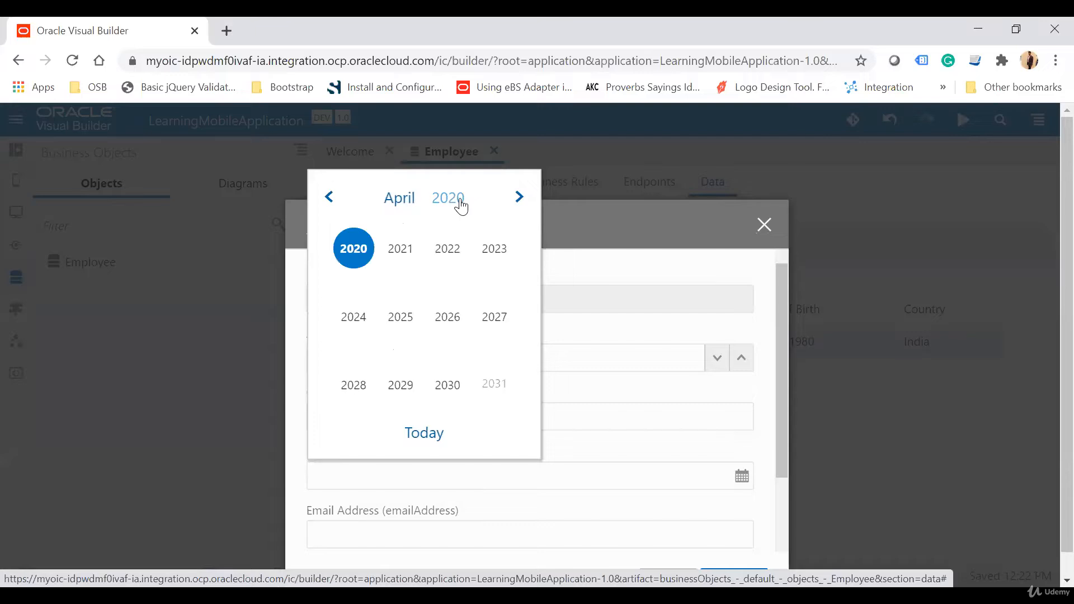
click(329, 199)
click(330, 199)
click(330, 200)
click(349, 253)
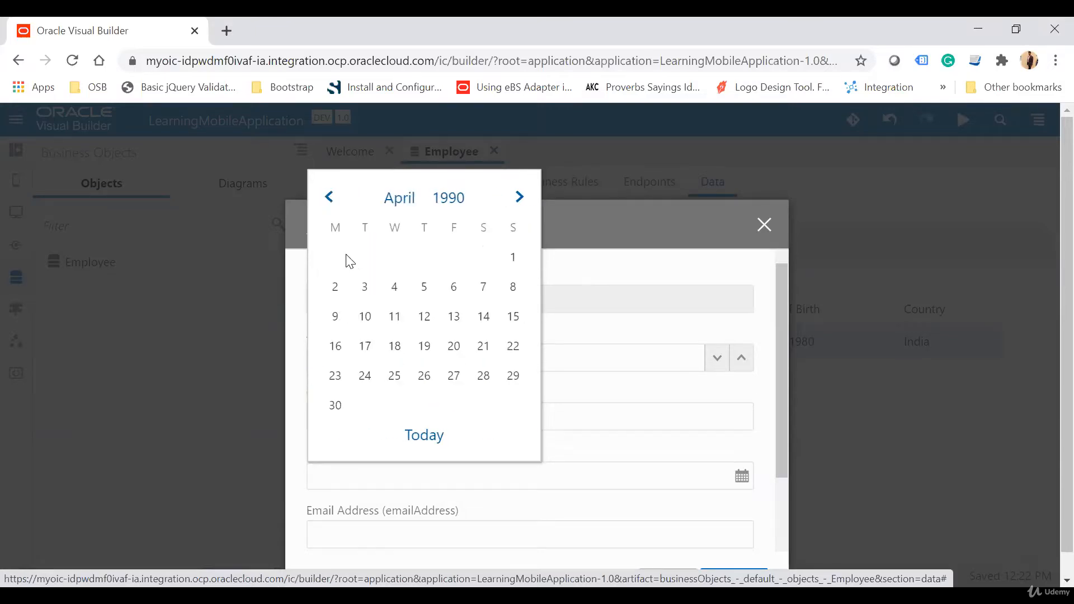
click(394, 287)
Step: Fill in the second employee's email address and name, and add the row
scroll(529, 371, down, 2)
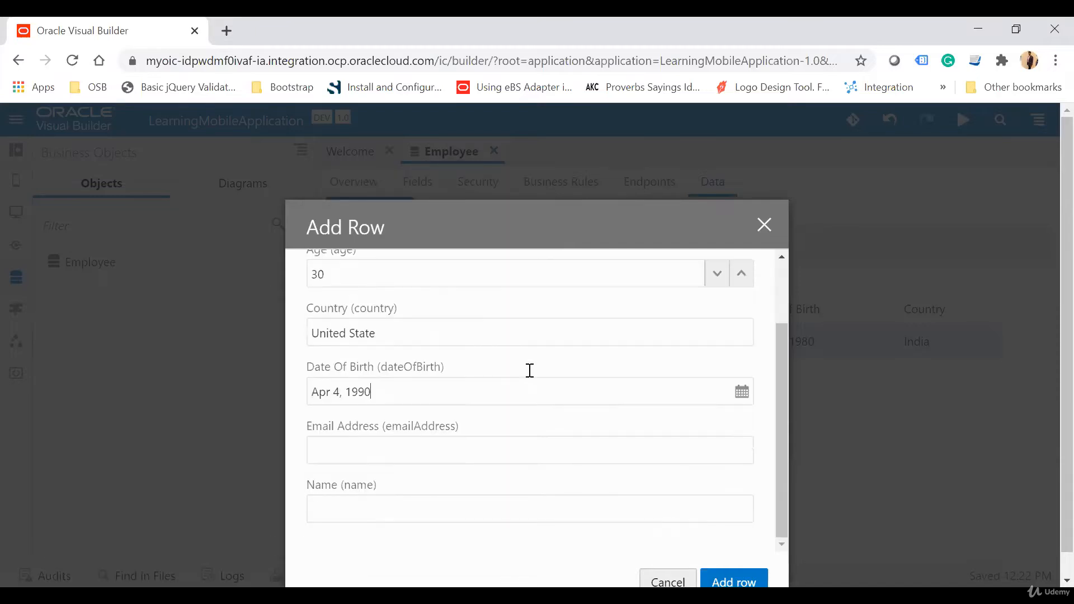
click(417, 457)
text(aman)
text(Aman)
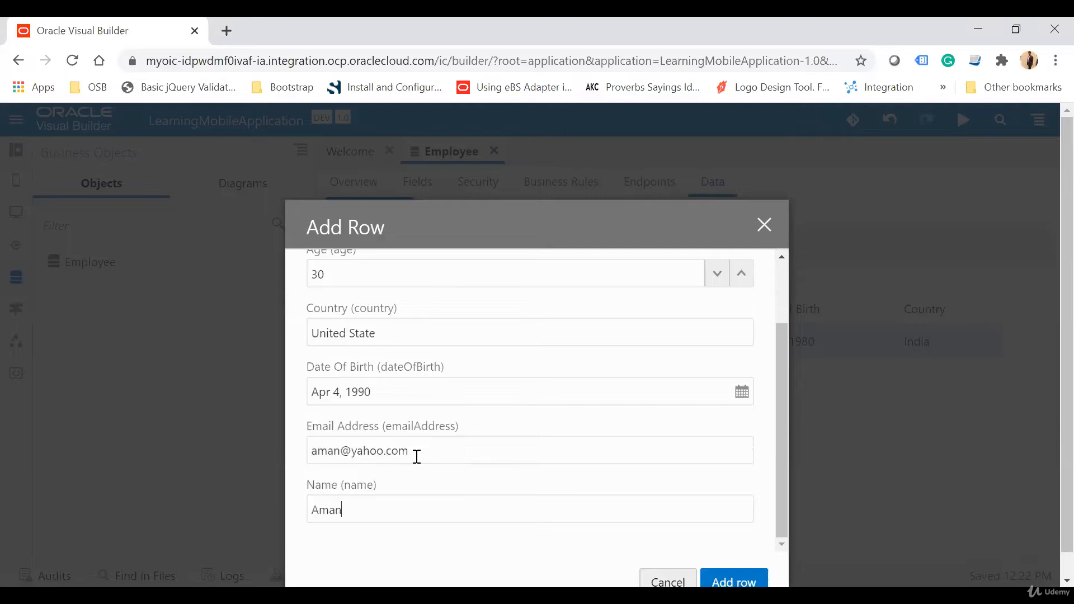
click(734, 583)
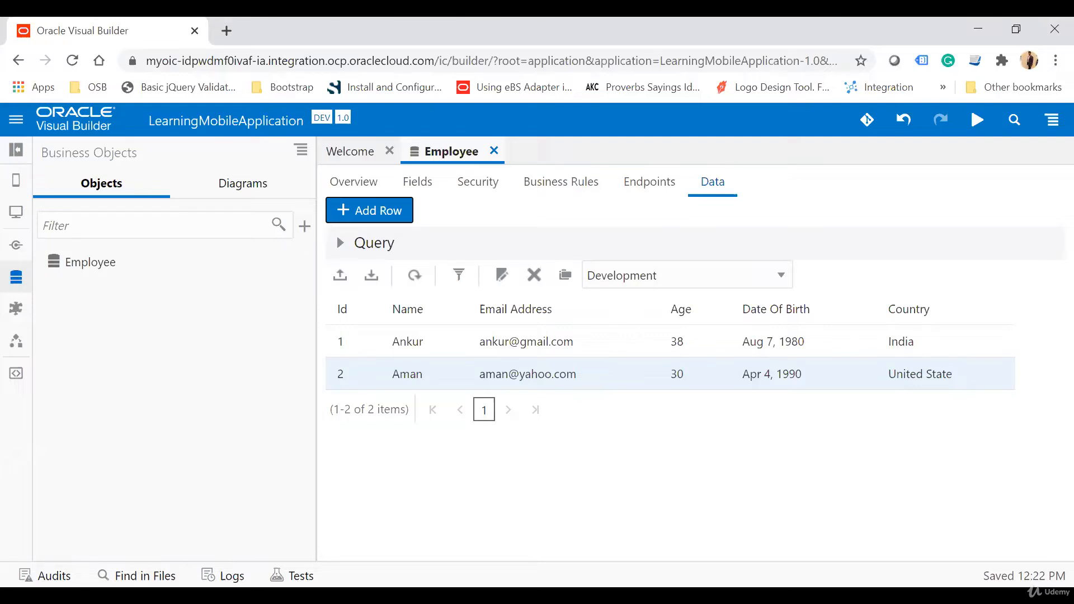
Step: Set up a new mobile application named HRApplication with the navigation style None
click(17, 180)
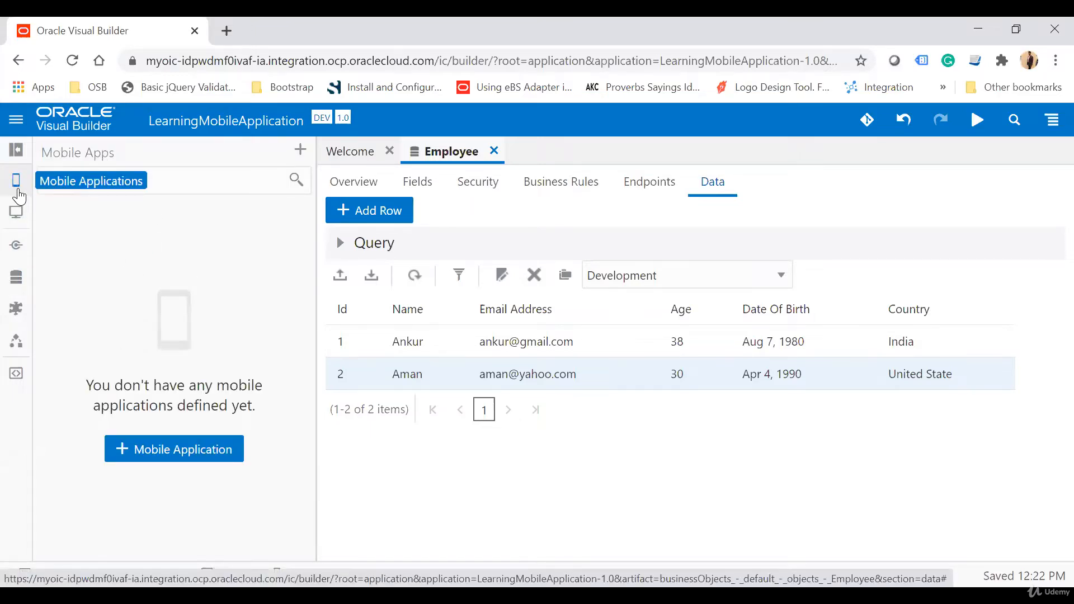
click(183, 445)
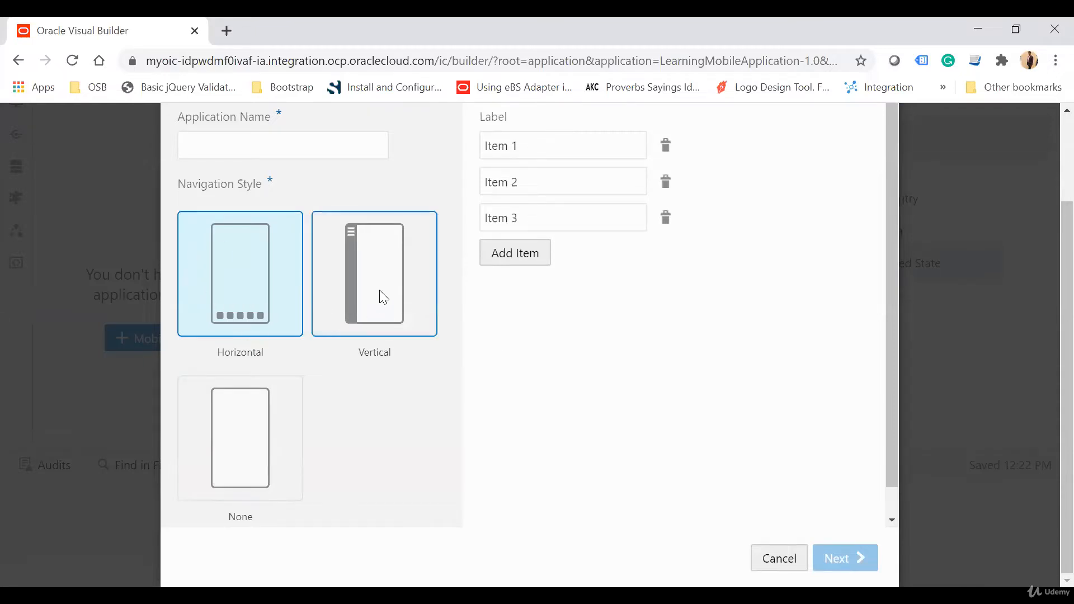
click(246, 450)
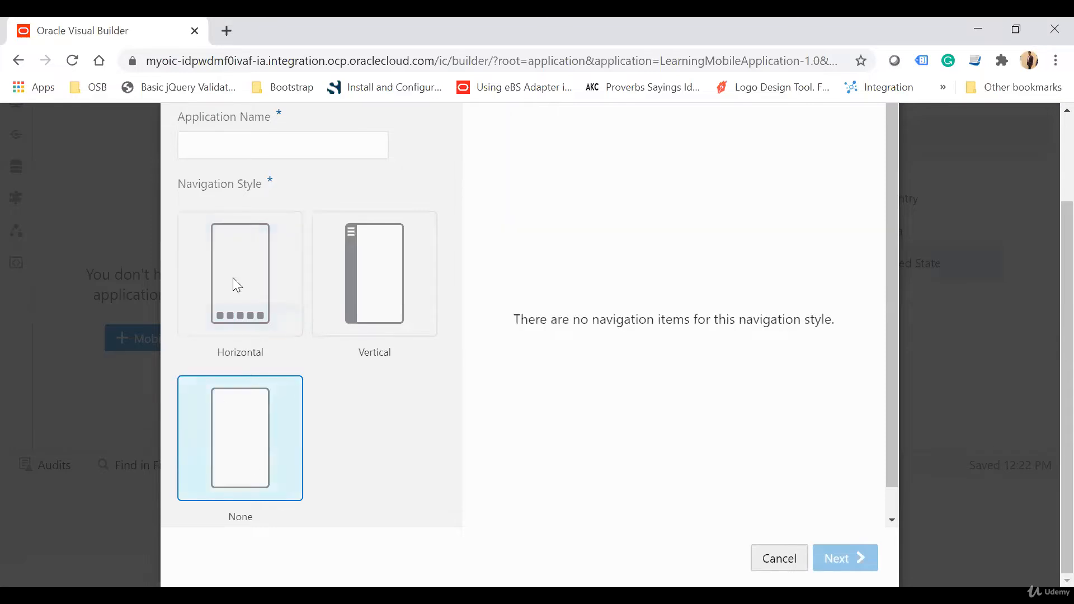
click(301, 152)
text(HR)
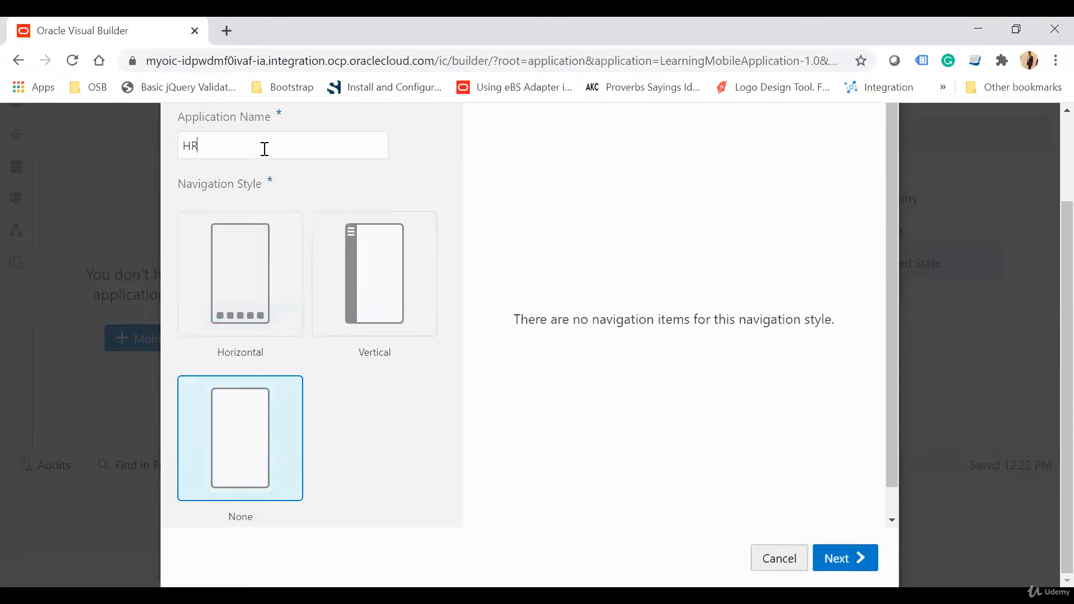
text(Application)
click(859, 556)
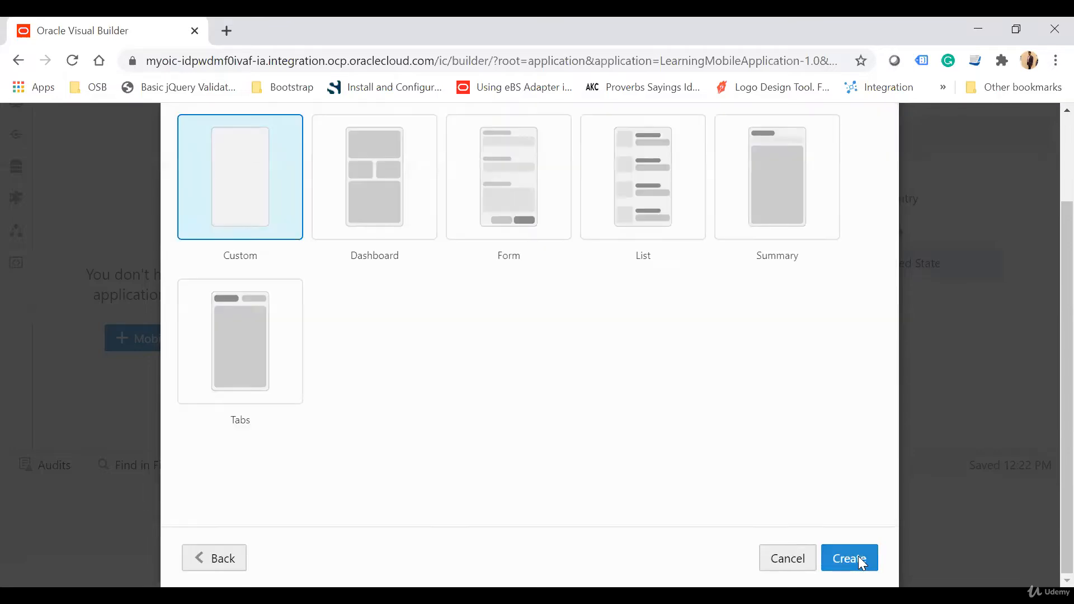
Step: Choose the List template for the main page and create the mobile application
scroll(697, 502, up, 2)
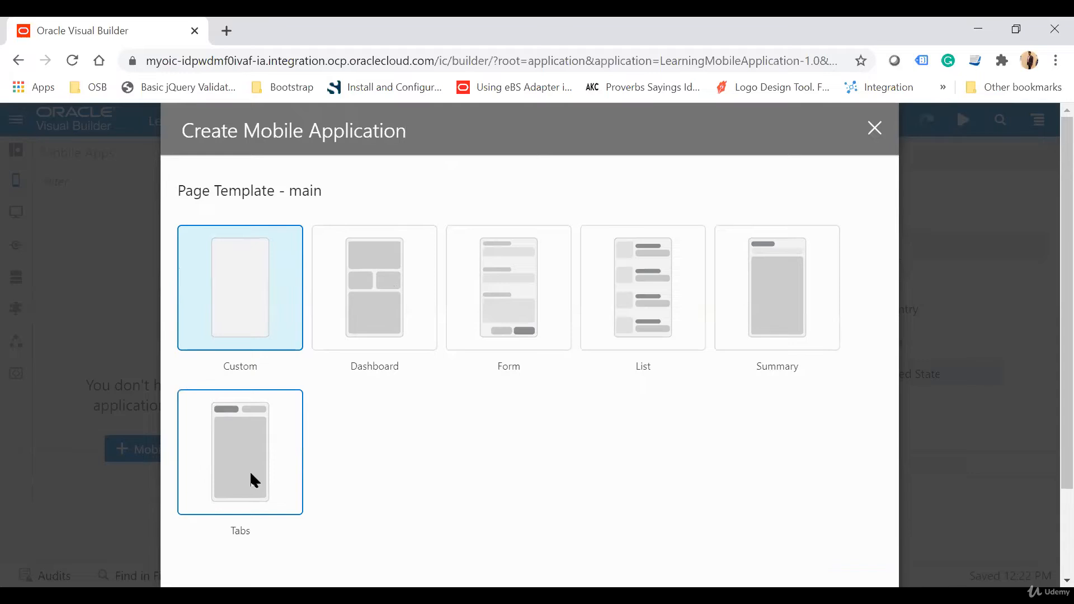
click(654, 283)
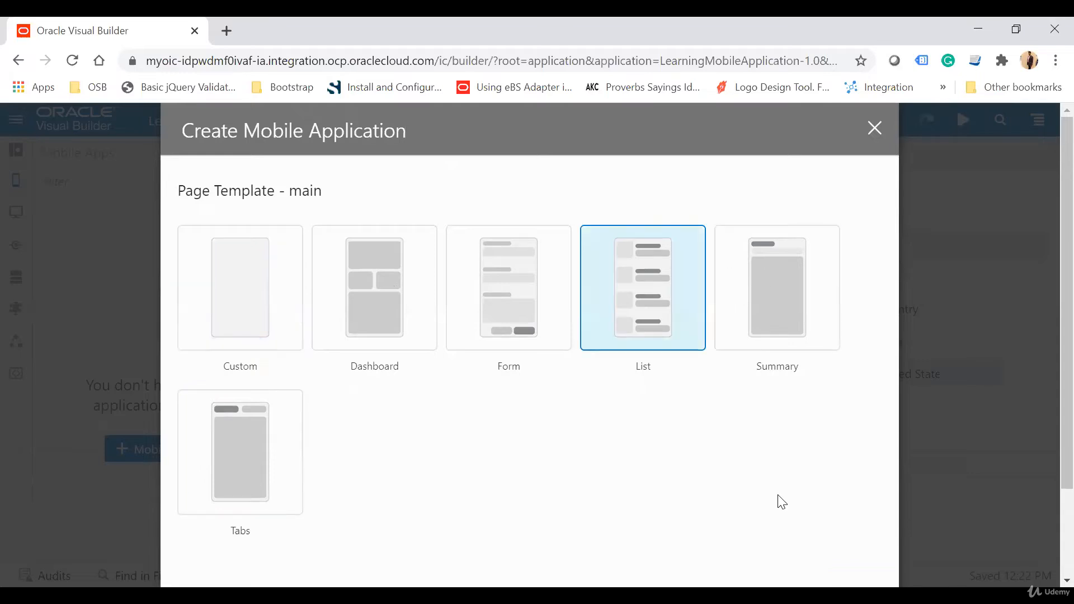
scroll(782, 502, down, 2)
click(851, 566)
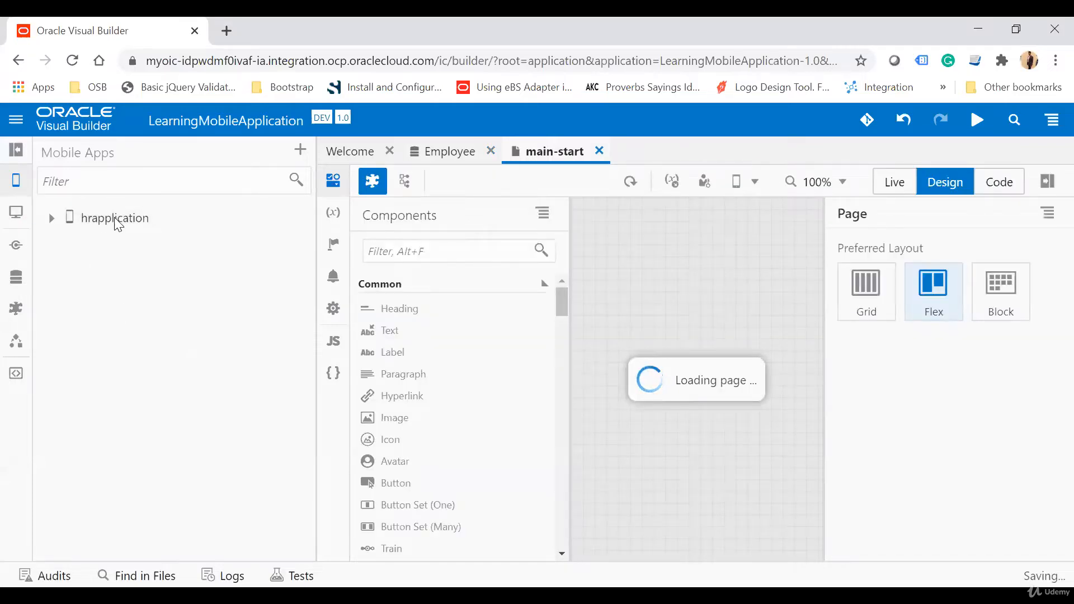
Step: Examine the flows, resources and root pages in the structure of hrapplication
click(56, 225)
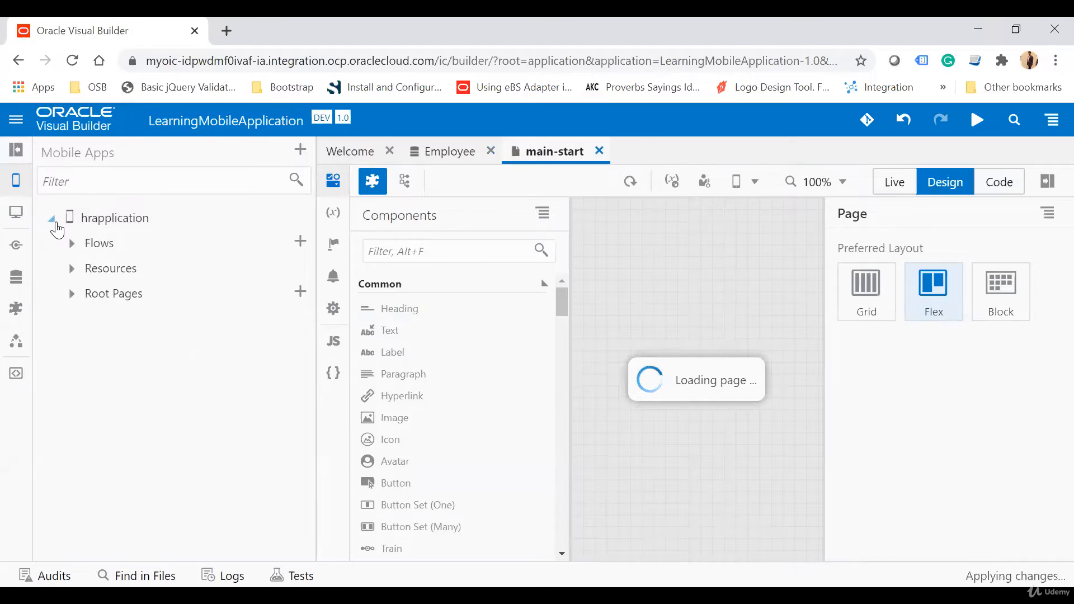
click(72, 244)
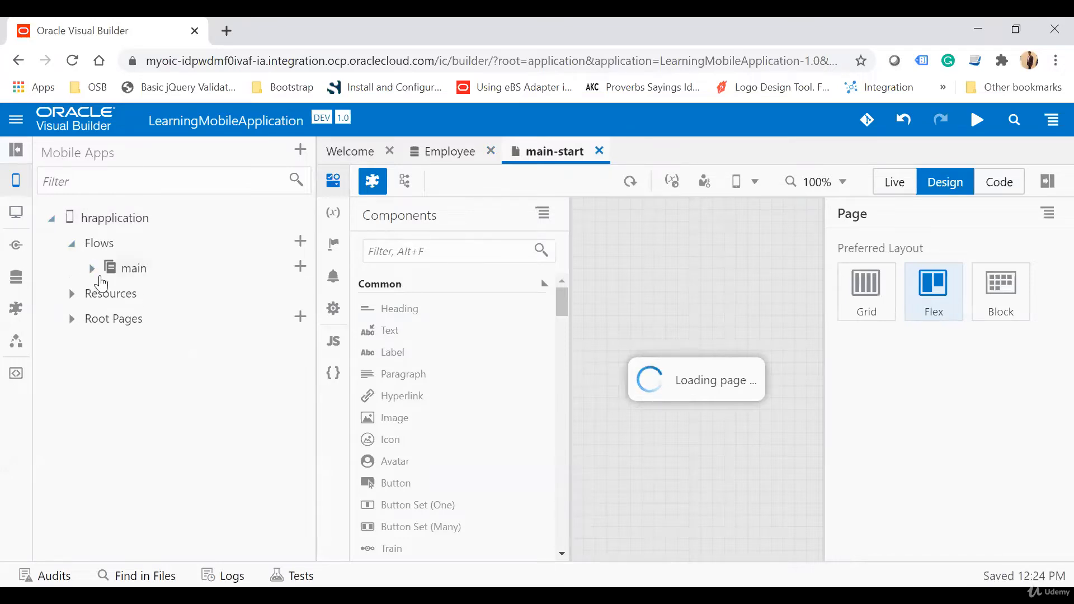
click(90, 269)
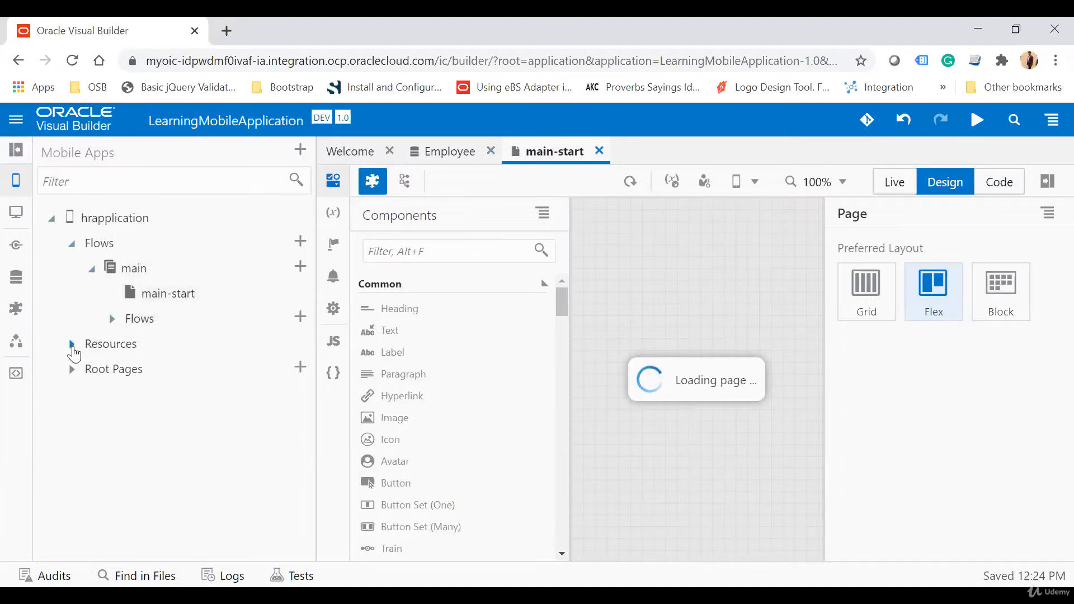
click(72, 345)
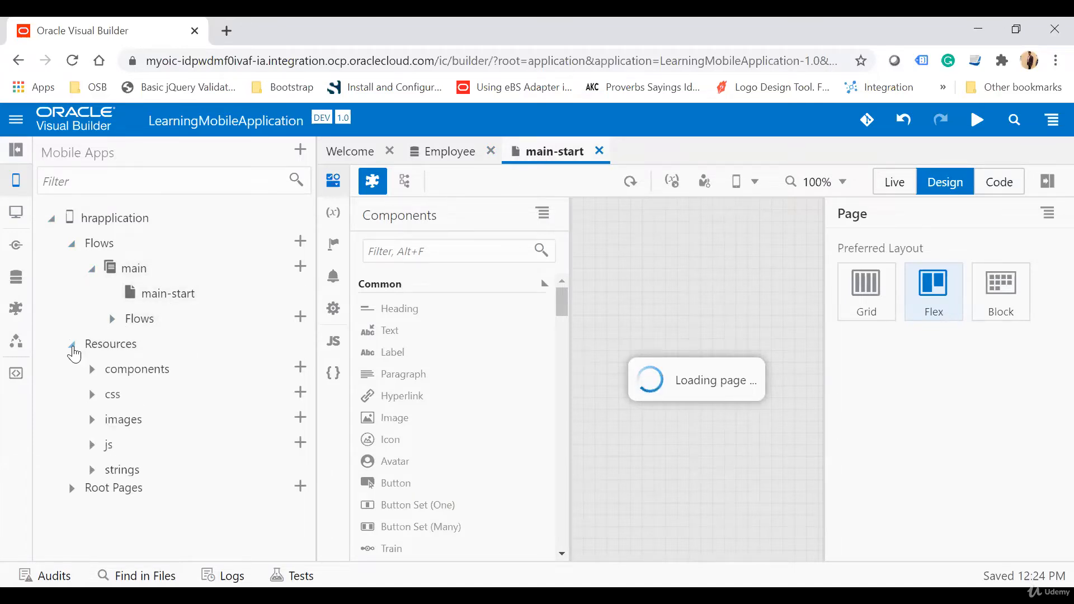
click(72, 495)
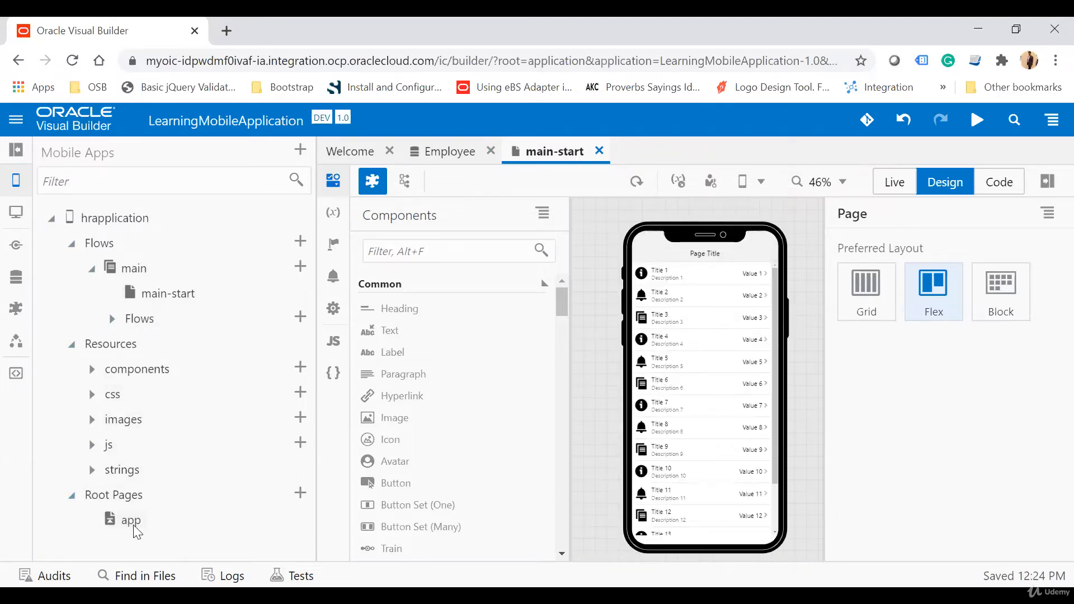
Step: Start adding data to the main-start list view, with the Employee business object as source and the five-spot list item template
click(16, 150)
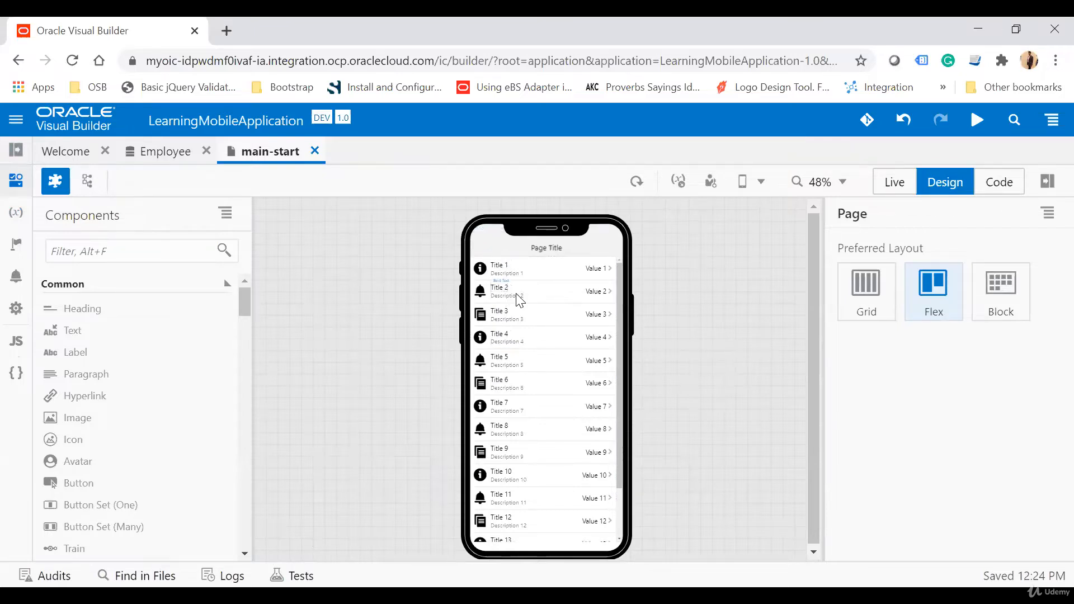
click(483, 268)
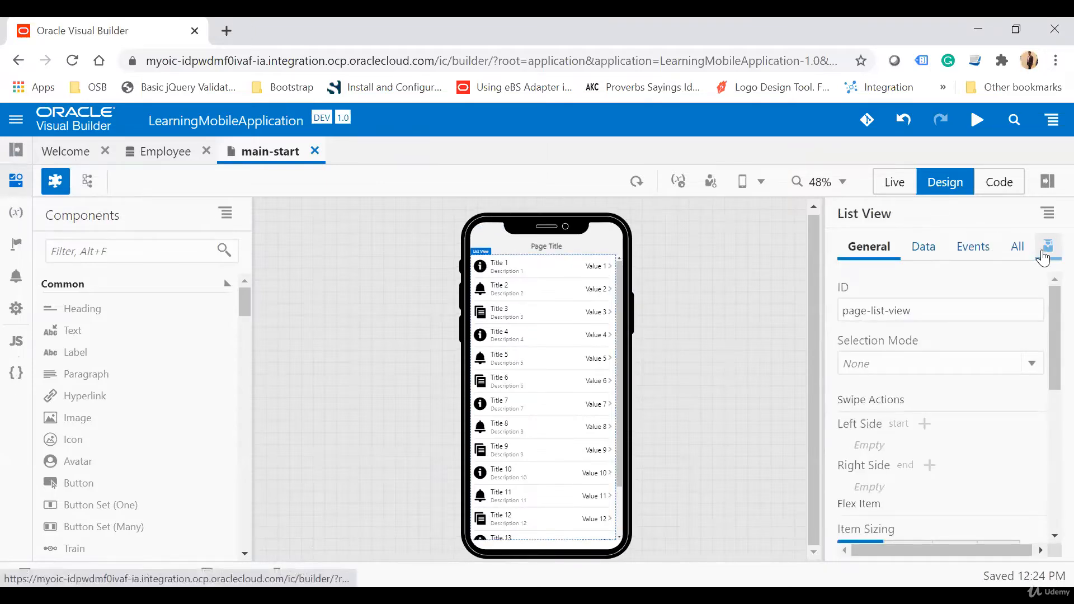
click(1044, 251)
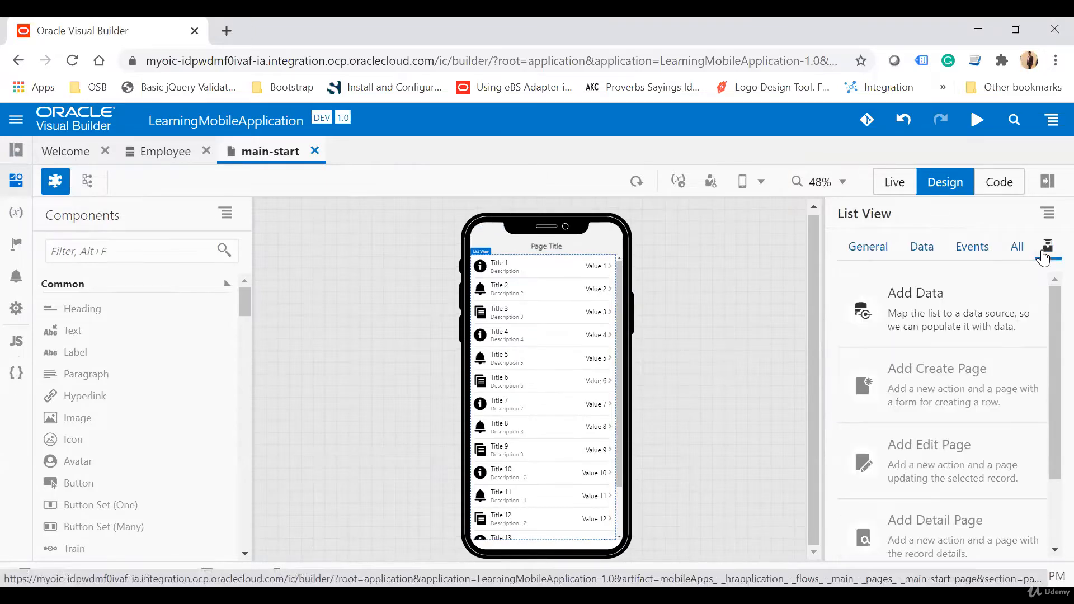
click(931, 315)
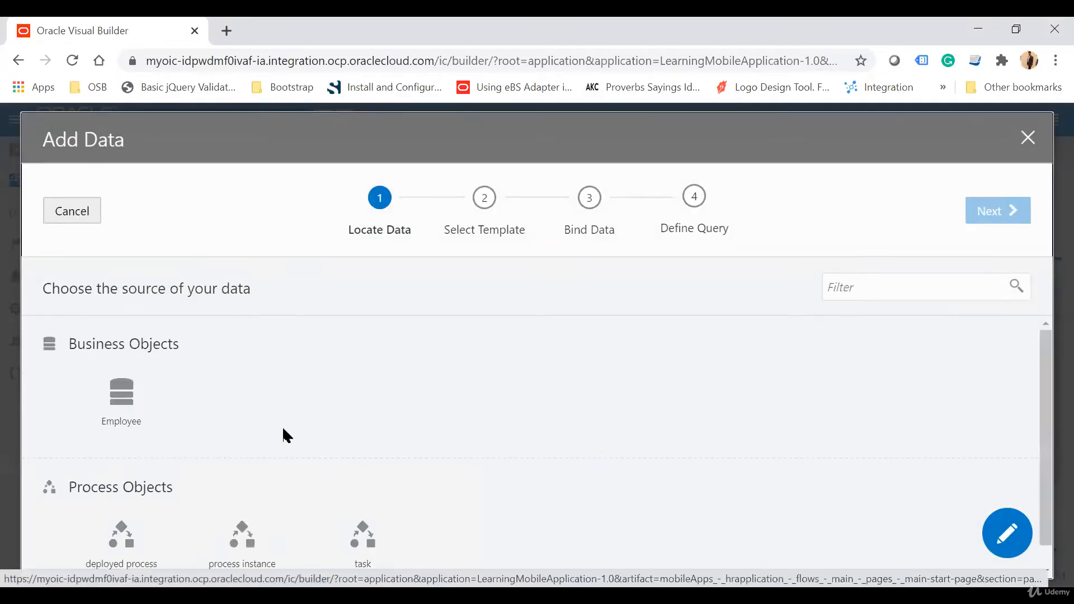
click(133, 410)
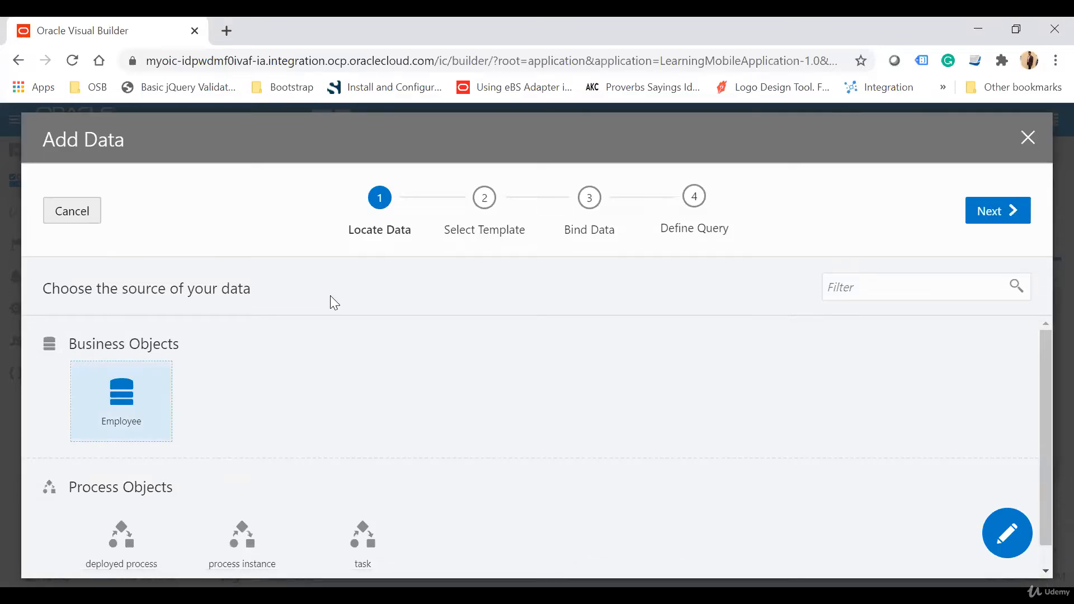
click(986, 212)
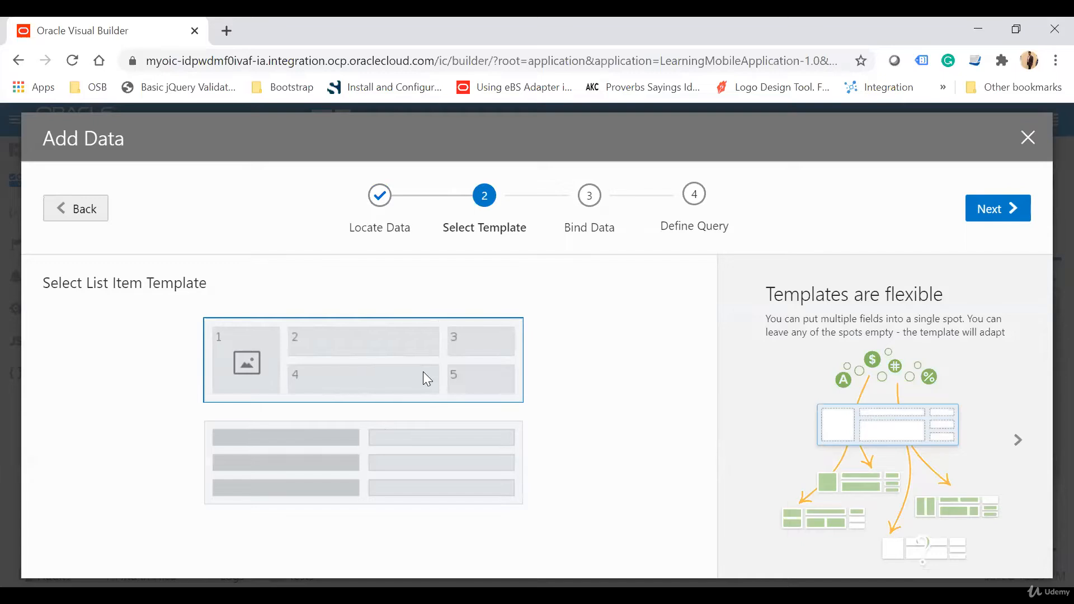
click(1006, 209)
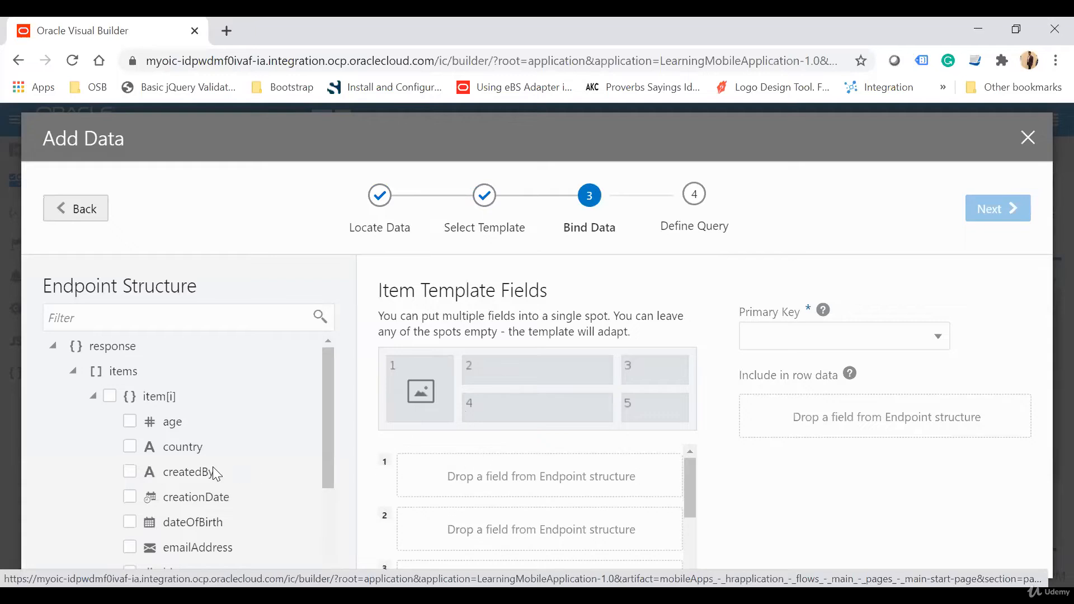
Step: Bind the name, country, dateOfBirth, emailAddress and age fields to the list item template and complete the data setup
scroll(213, 466, down, 3)
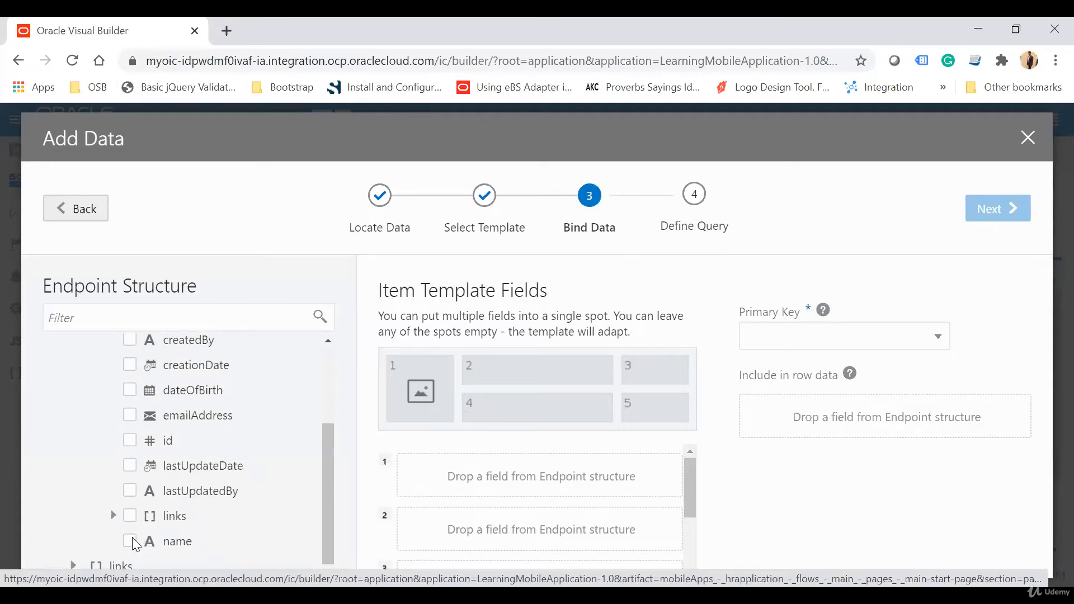
click(130, 542)
scroll(219, 441, up, 1)
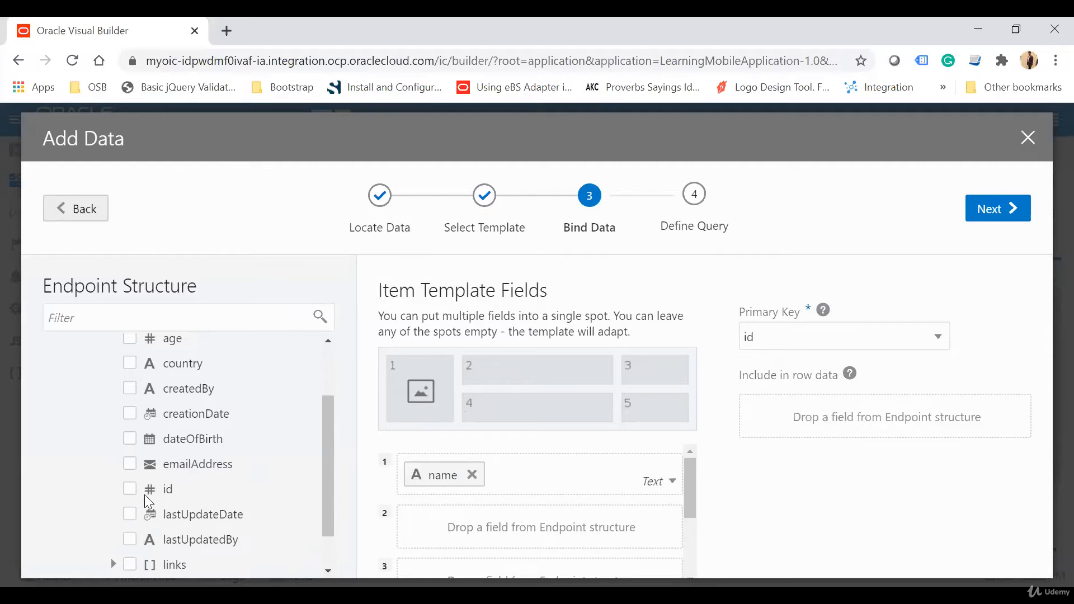
click(130, 364)
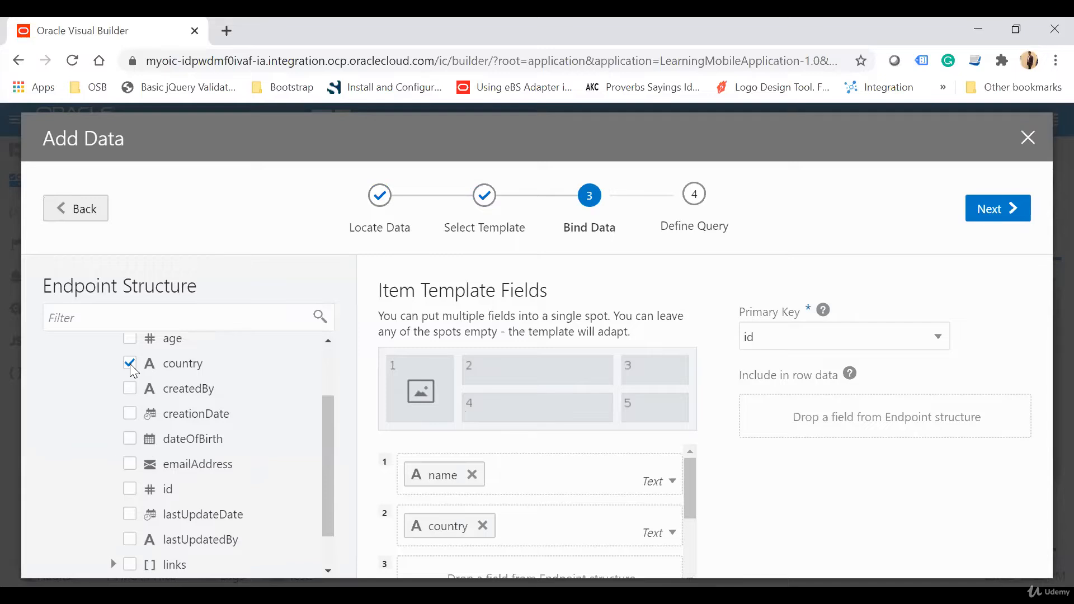
scroll(246, 473, down, 2)
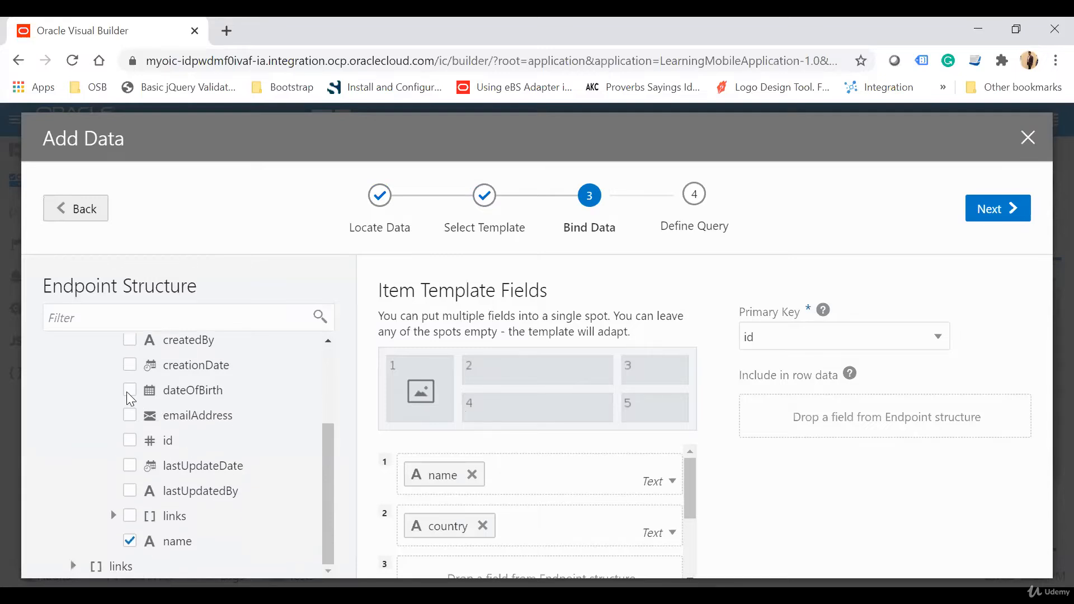
click(129, 392)
scroll(198, 478, up, 2)
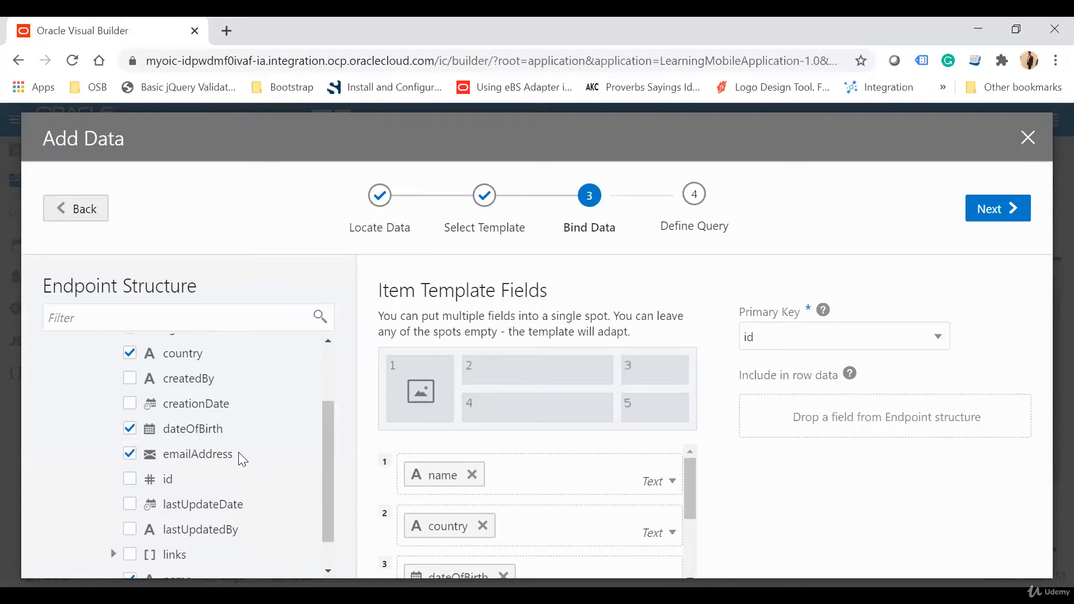
scroll(239, 452, up, 4)
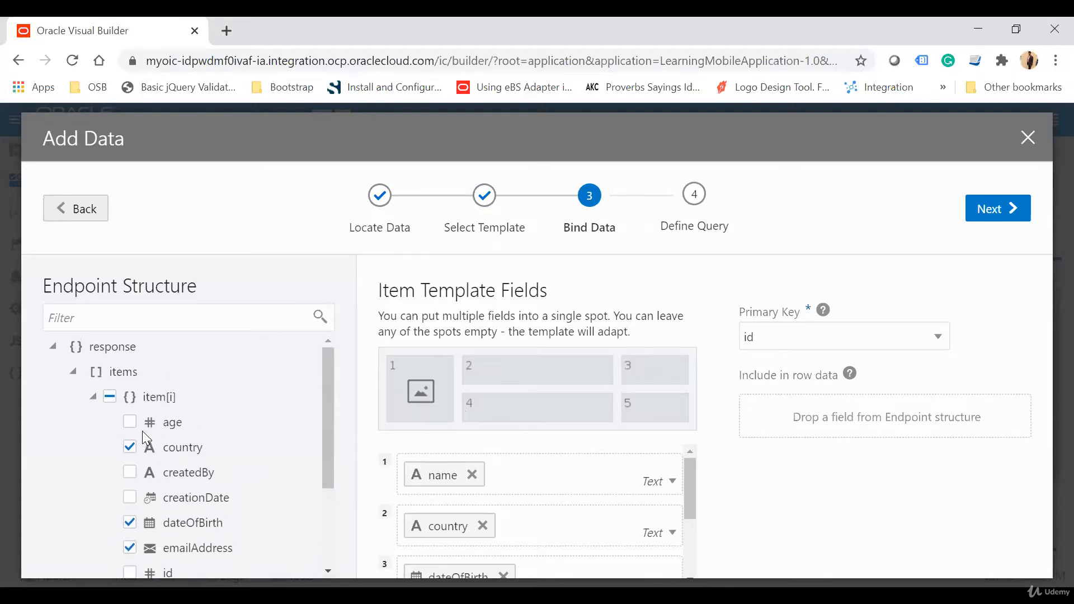
scroll(649, 515, down, 3)
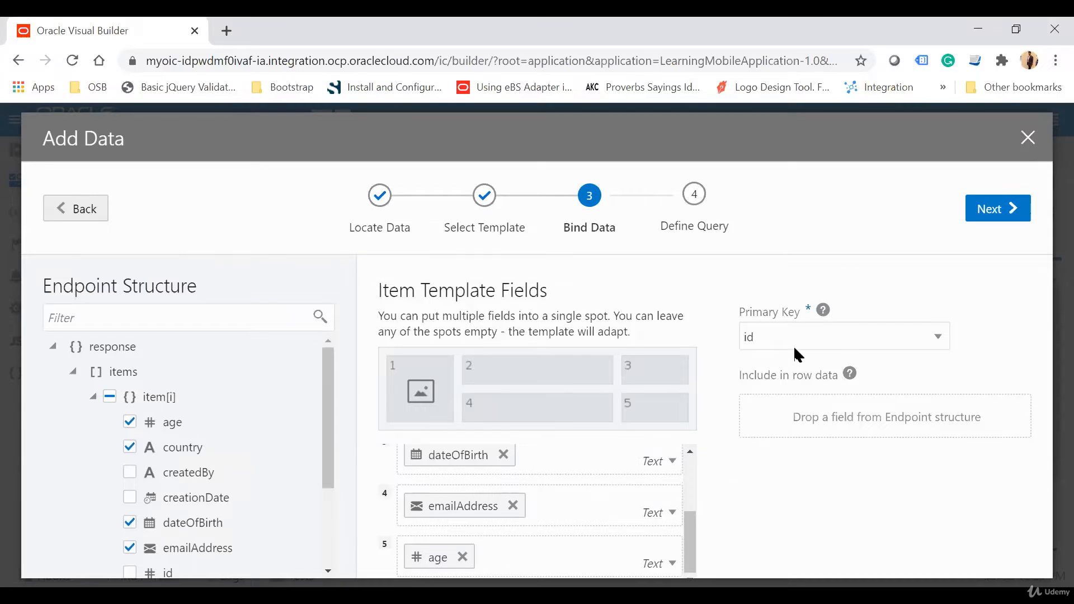
click(1008, 213)
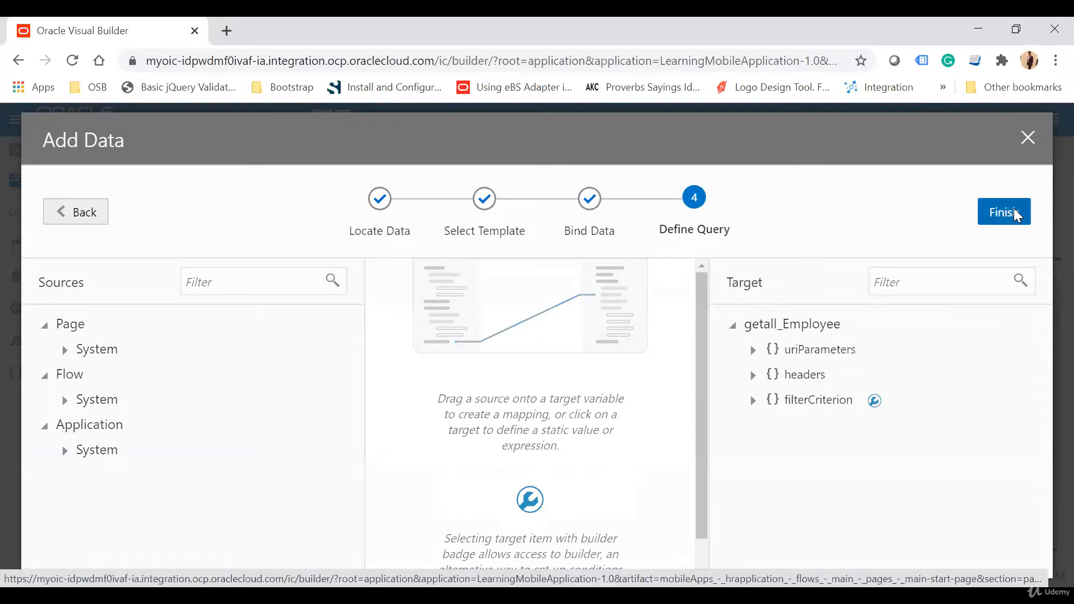
click(1014, 213)
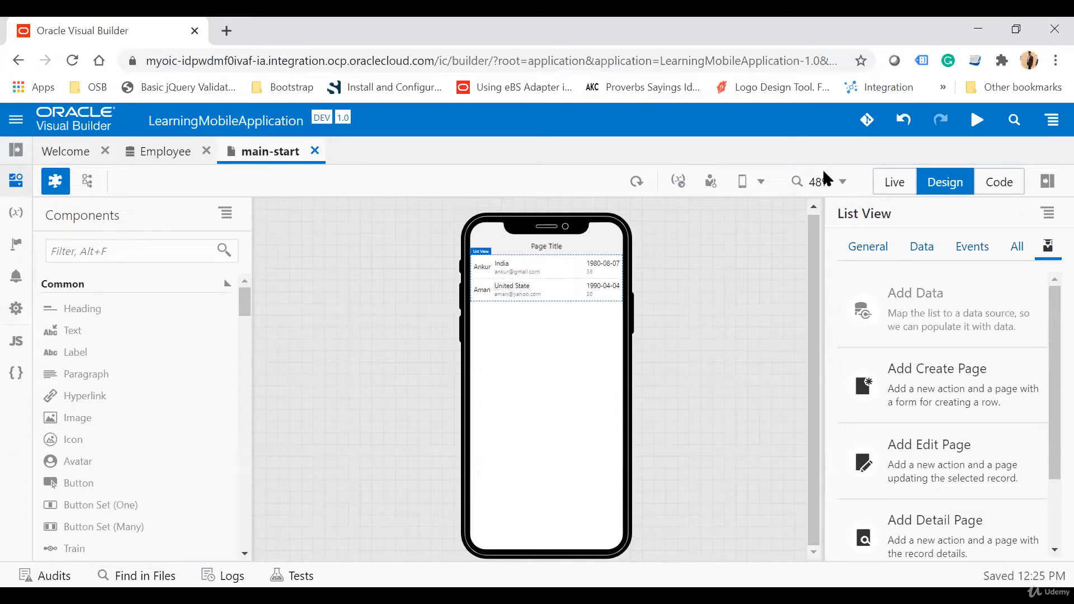
Step: Enlarge the page preview to 80% to inspect the employee list
click(847, 183)
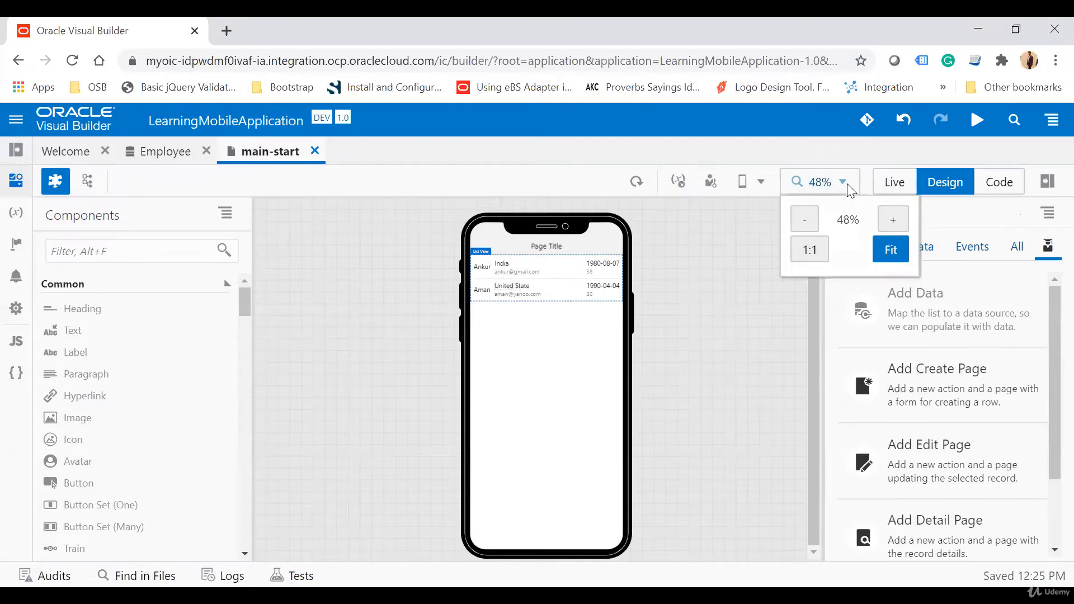
click(895, 221)
click(896, 221)
click(896, 221)
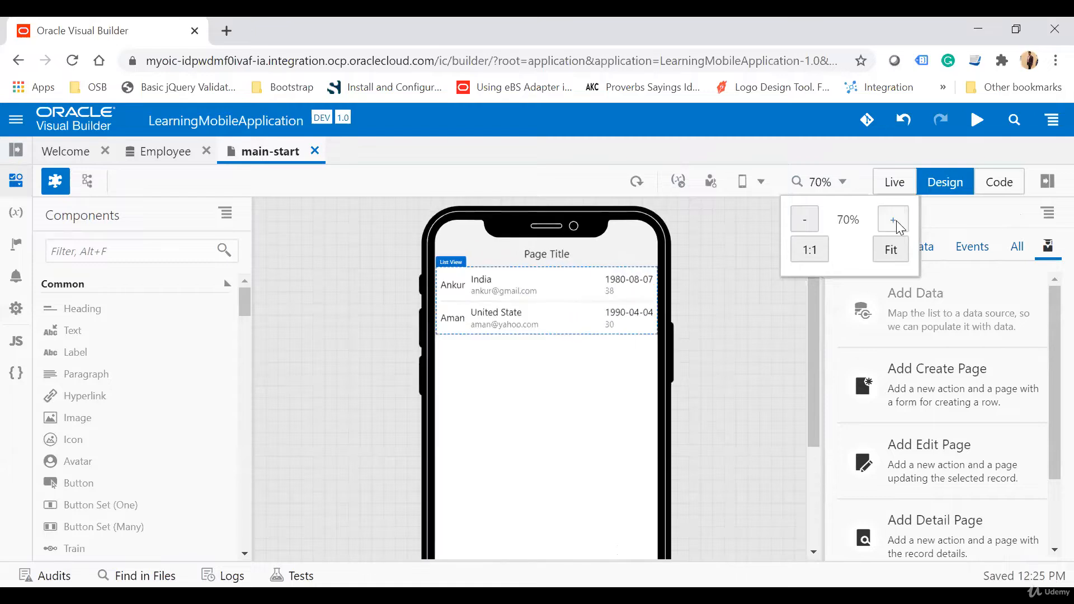
click(897, 221)
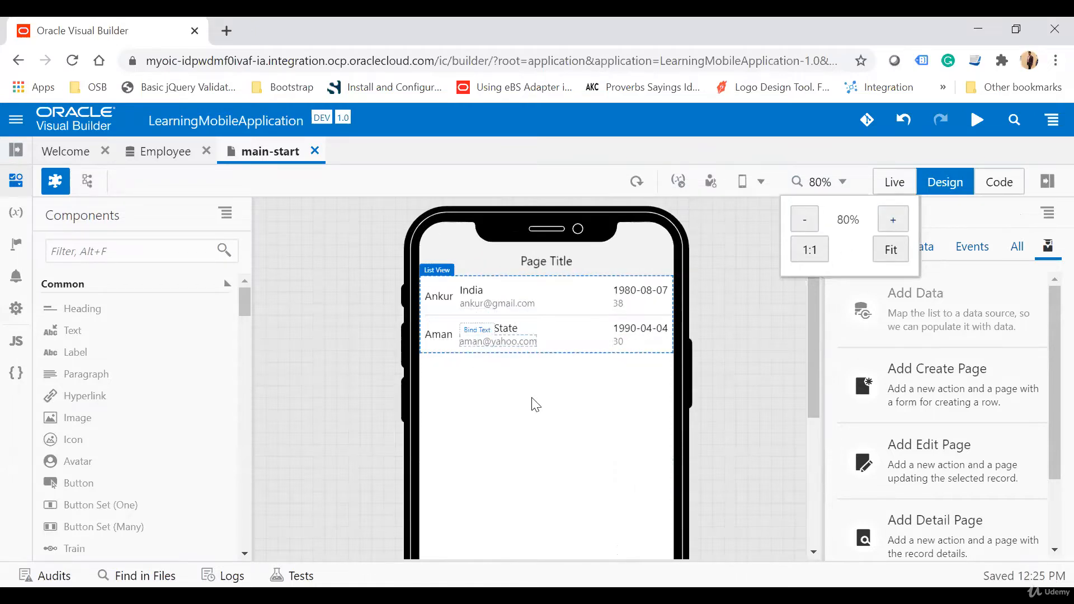
Step: Preview the main-start page on a Samsung S8 and on an iPad
click(765, 185)
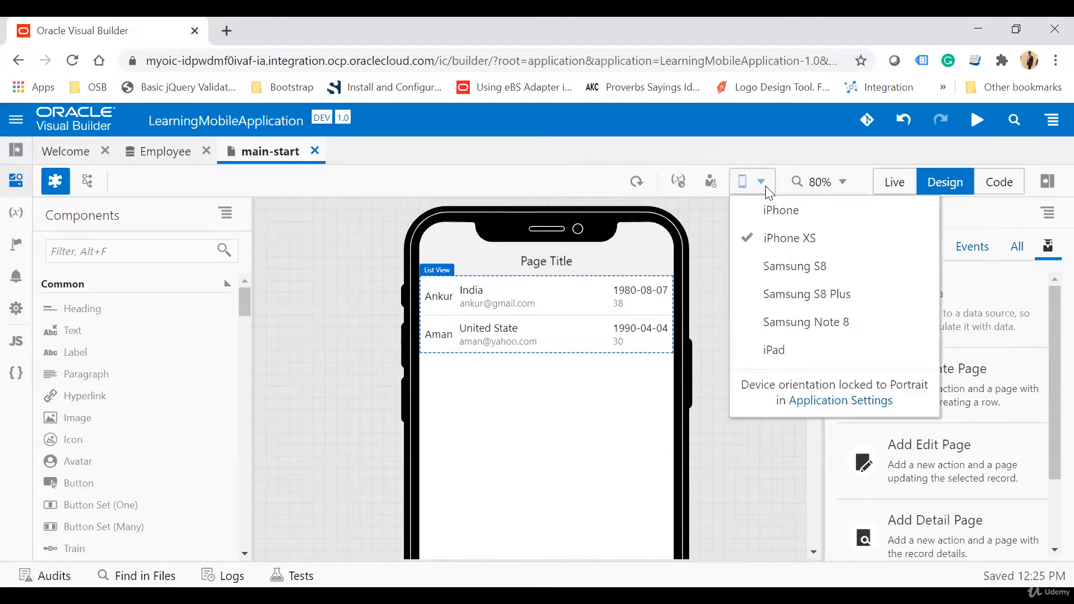
click(793, 267)
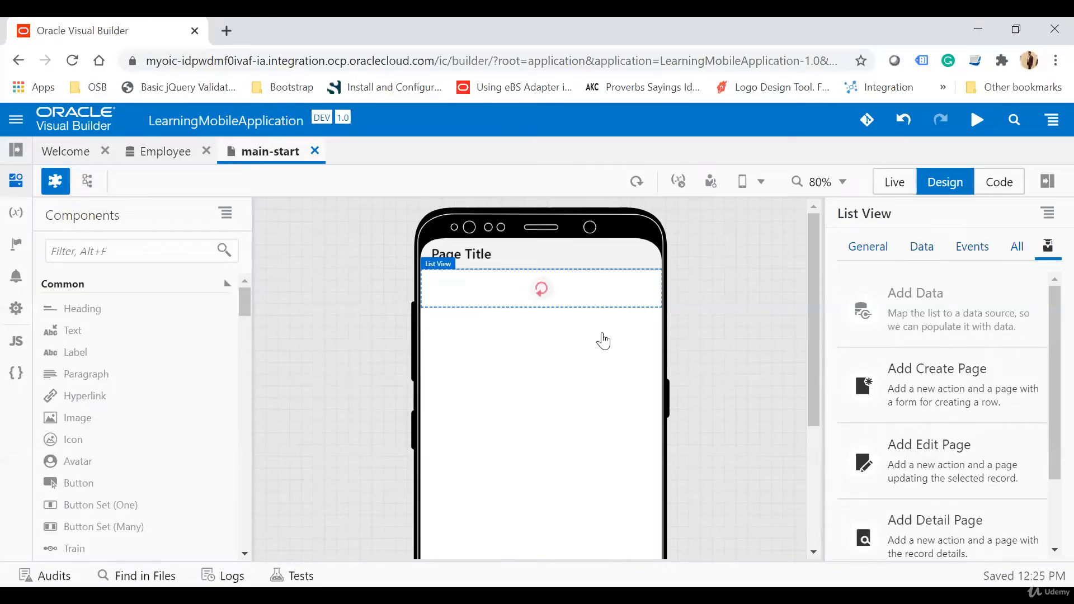
scroll(603, 342, down, 1)
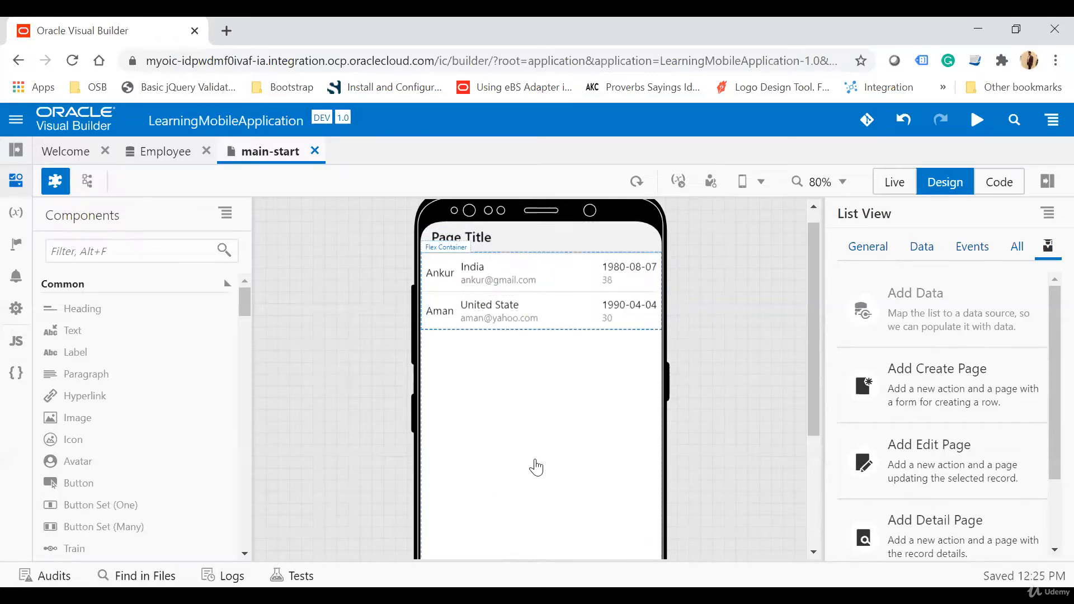
click(752, 181)
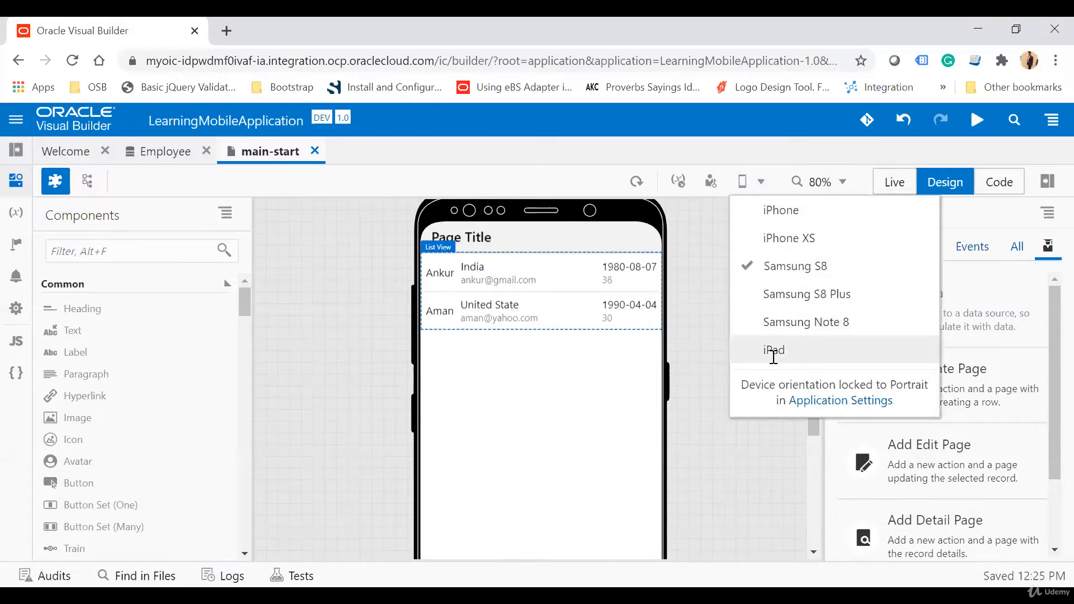
click(773, 352)
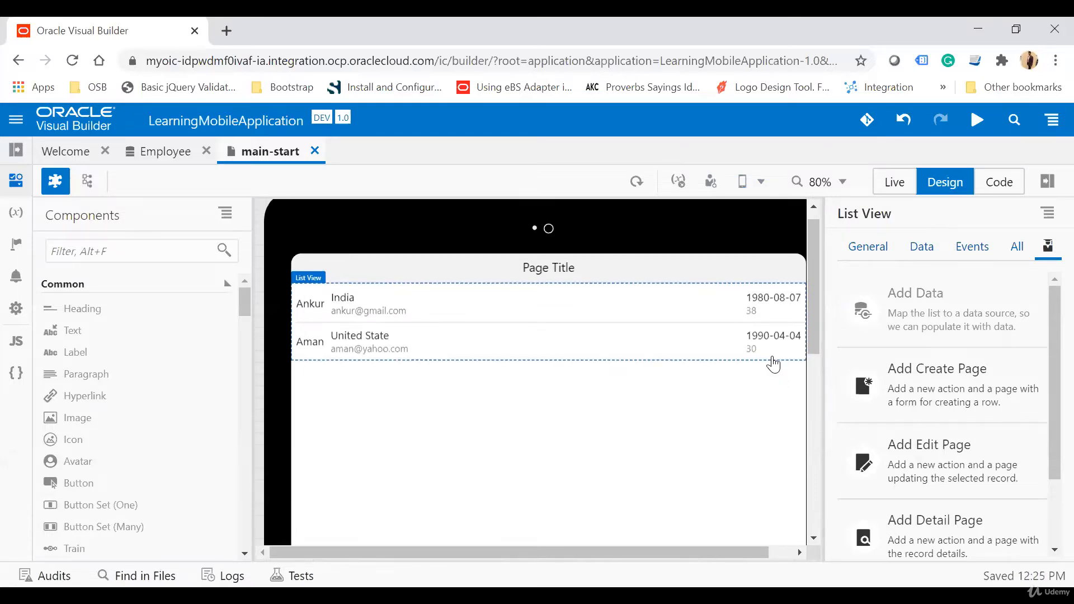
Step: Examine the list view's source code in main-start and return to the page design
click(990, 193)
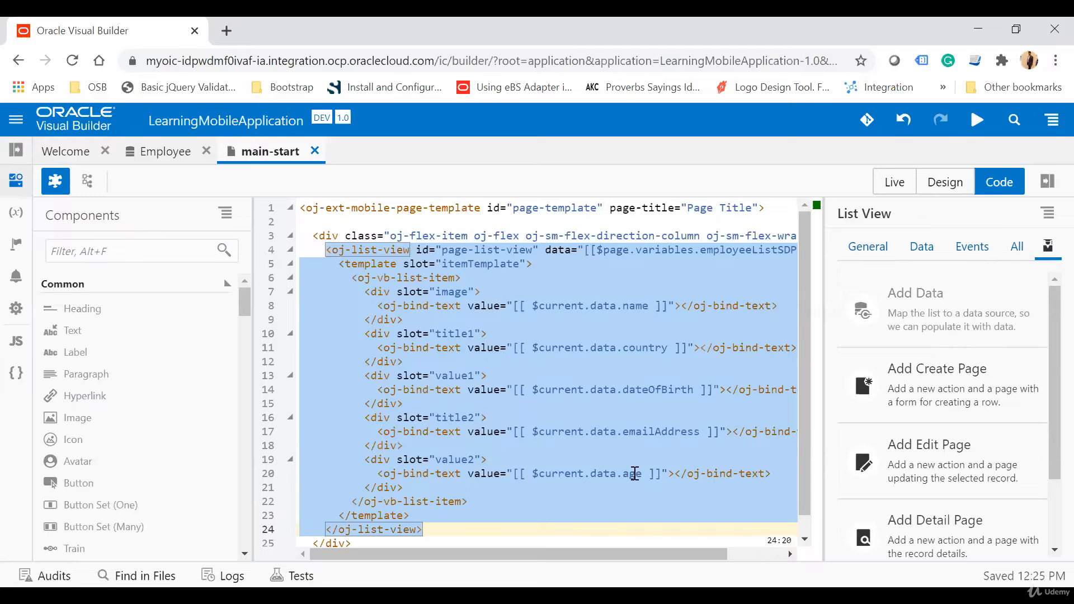
scroll(635, 474, down, 1)
scroll(635, 474, up, 1)
click(948, 187)
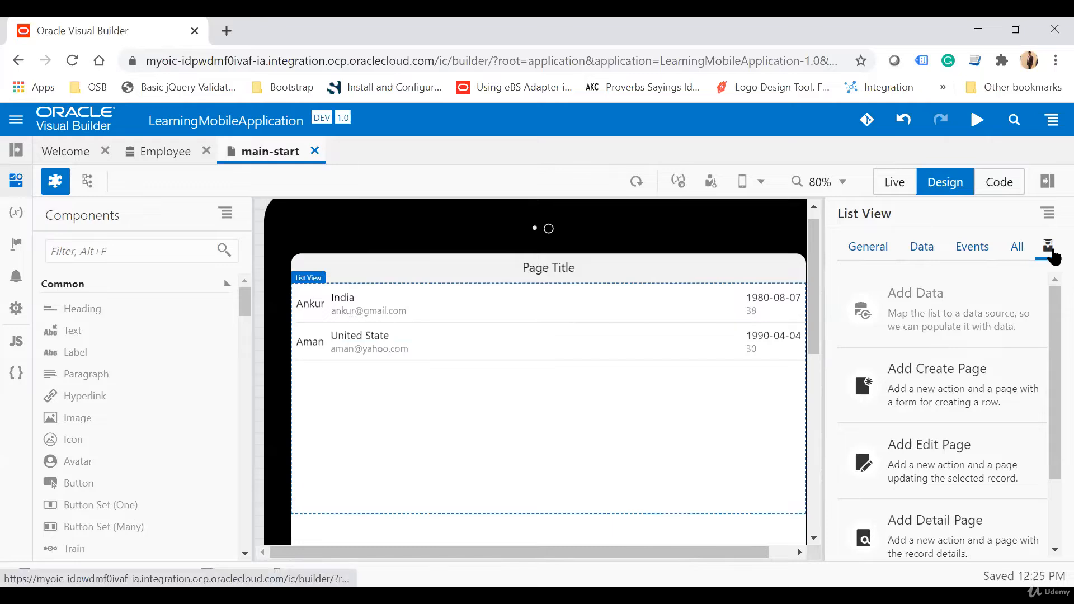
Step: Start adding a create page for the list view, using the Employee business object as its endpoint
click(931, 391)
click(120, 415)
click(992, 218)
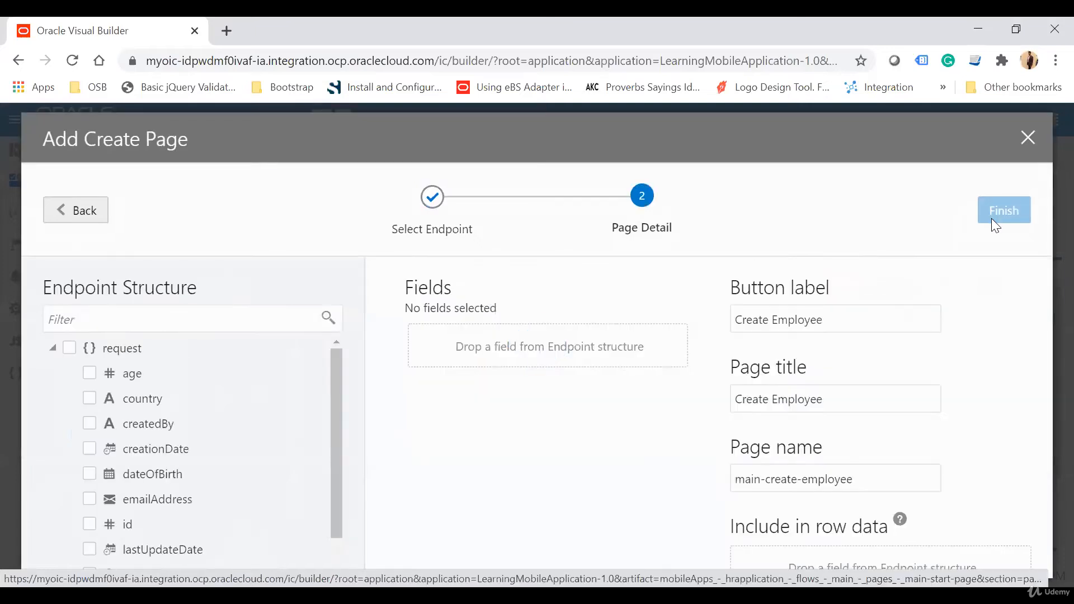
Step: Include the name, emailAddress, age, dateOfBirth and country fields in the create page's form
scroll(322, 421, down, 1)
scroll(172, 418, up, 1)
scroll(172, 417, down, 1)
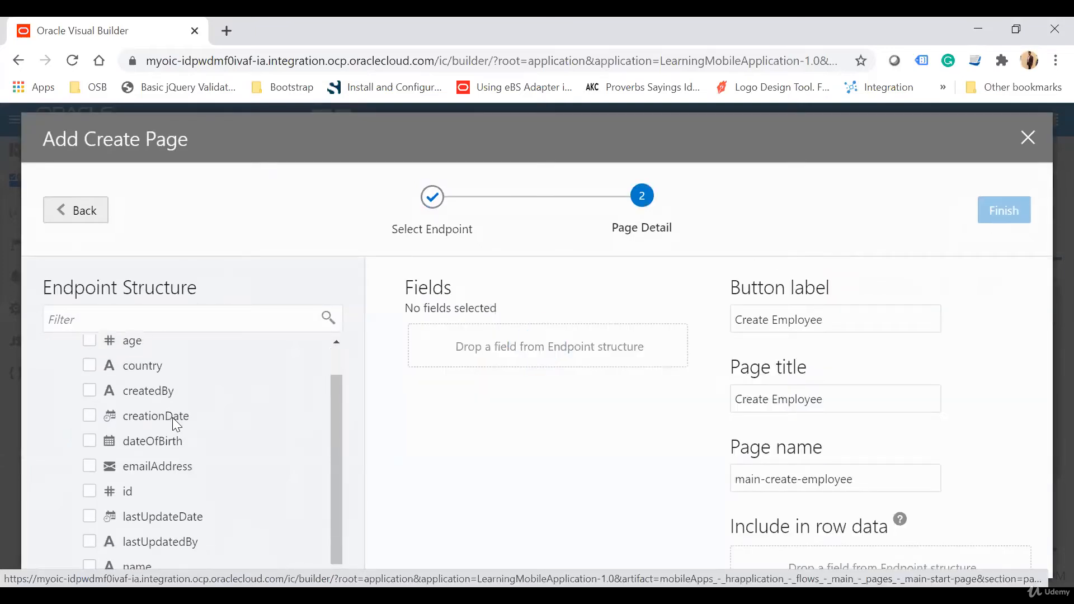
click(90, 563)
click(91, 469)
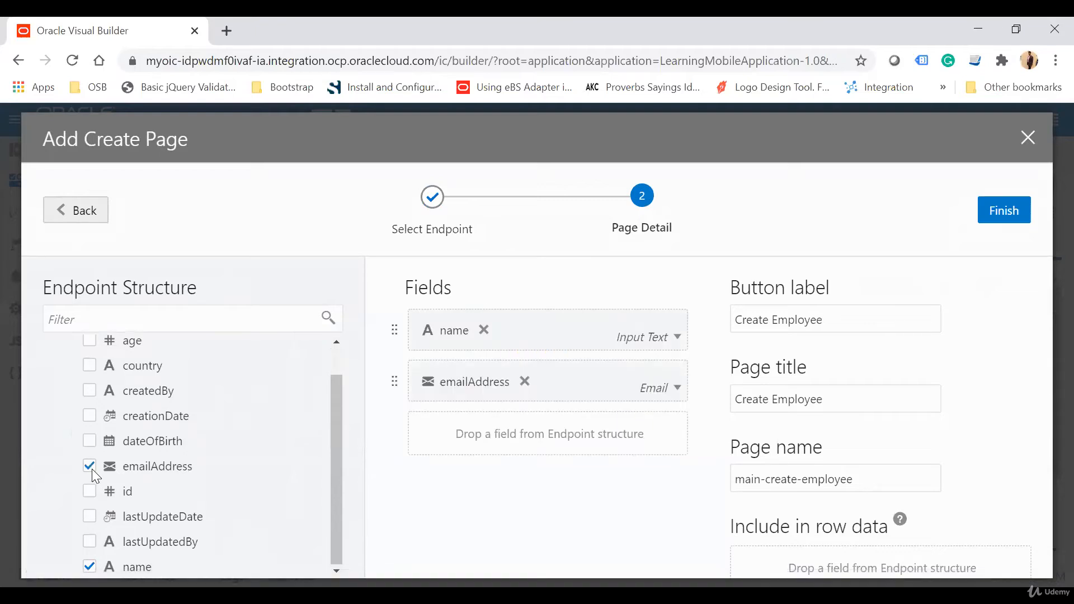
click(88, 342)
click(90, 441)
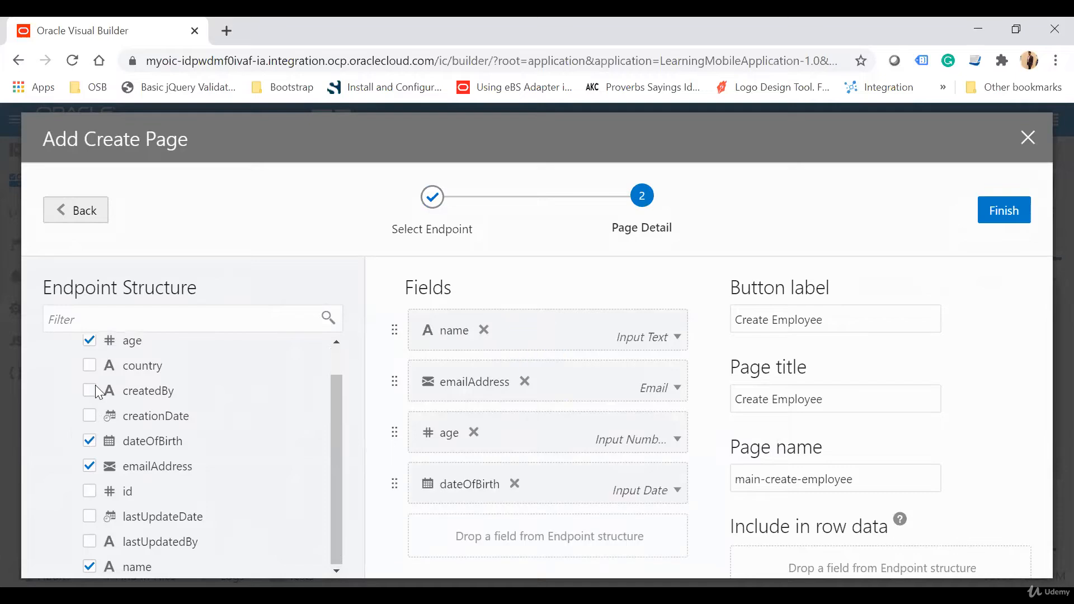
click(90, 366)
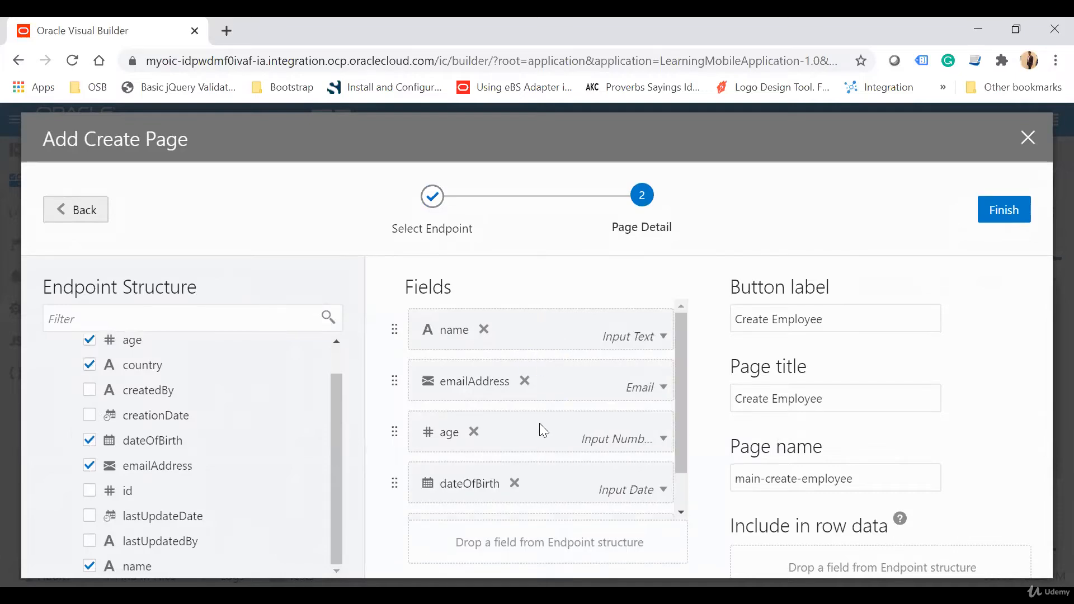
scroll(547, 432, down, 2)
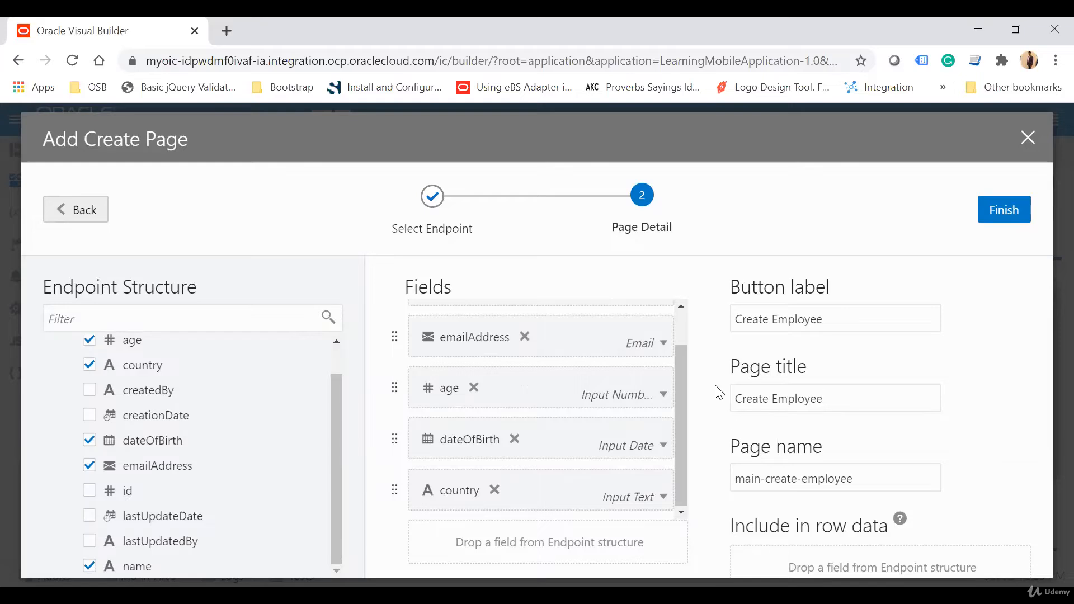
Step: Finish adding the create page with the page title "On Board Employee" and check for it in the app's page tree
drag(839, 400, 713, 402)
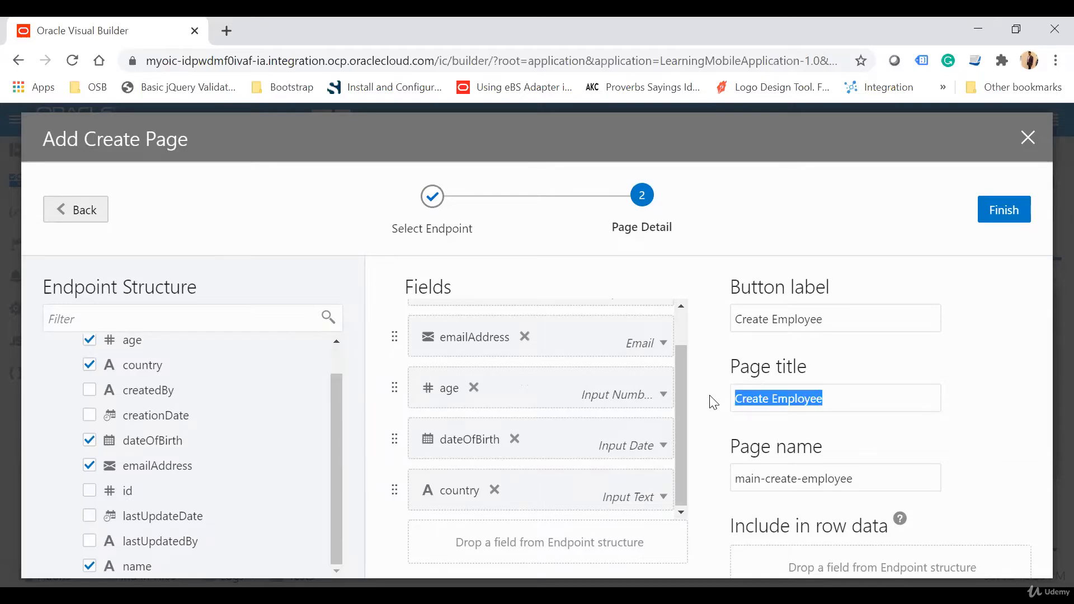
text(On Board)
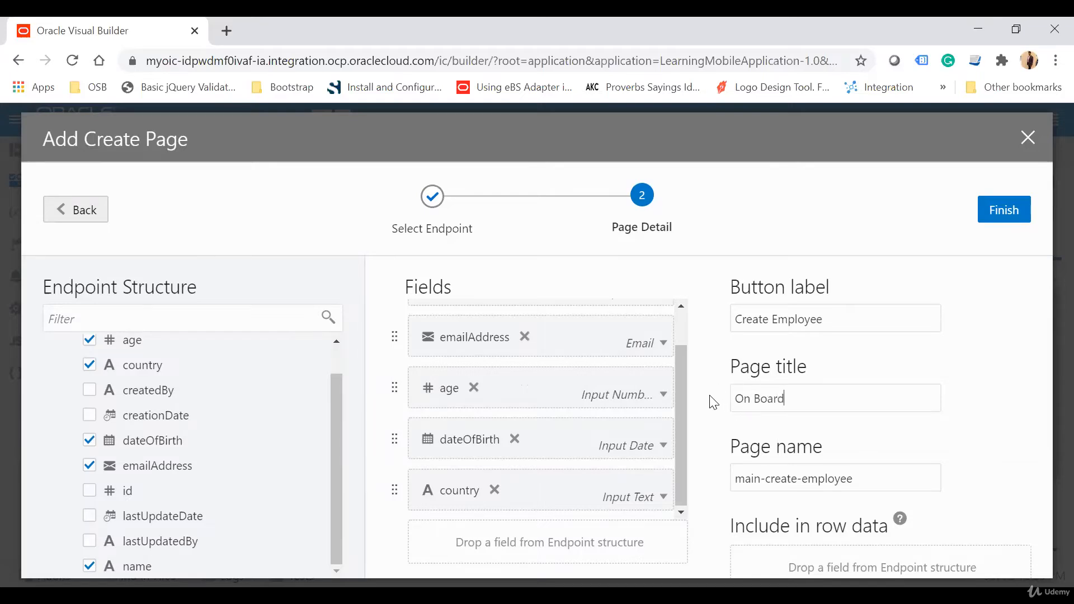
text( Employee)
drag(862, 476, 736, 479)
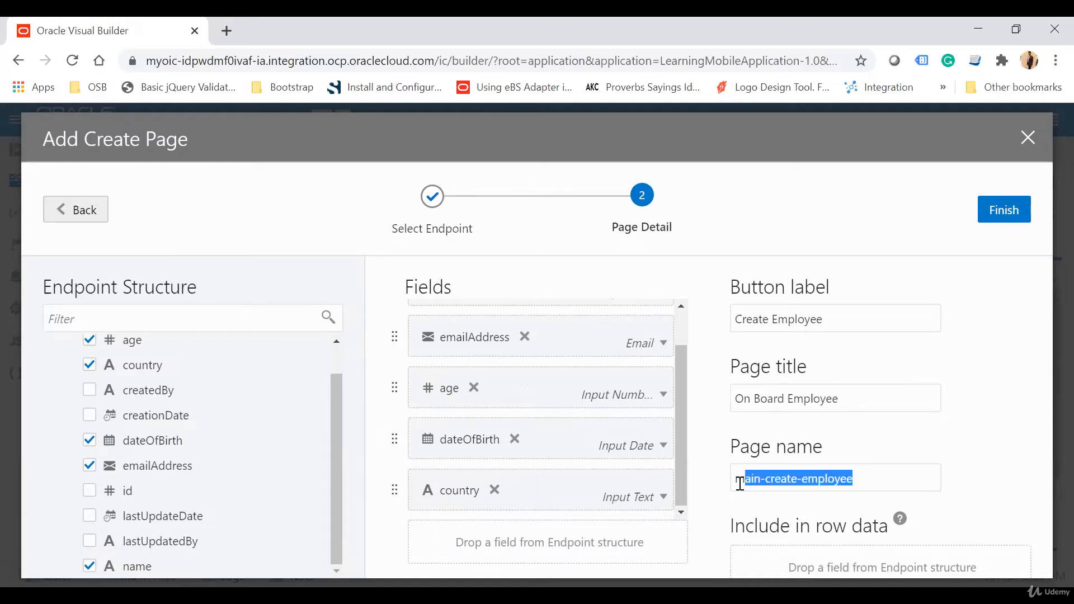
click(1010, 214)
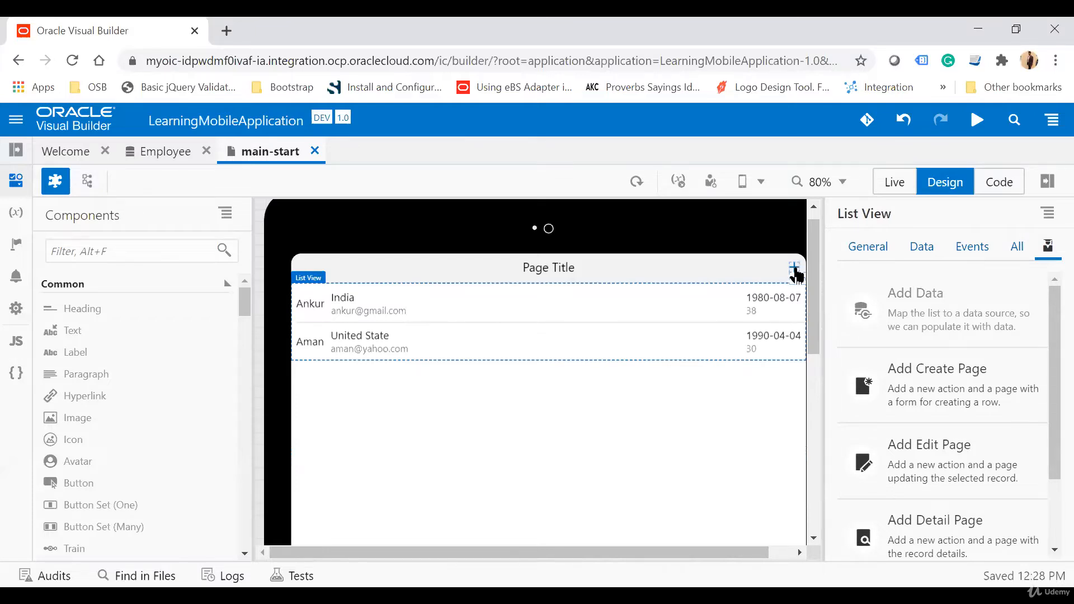
click(22, 155)
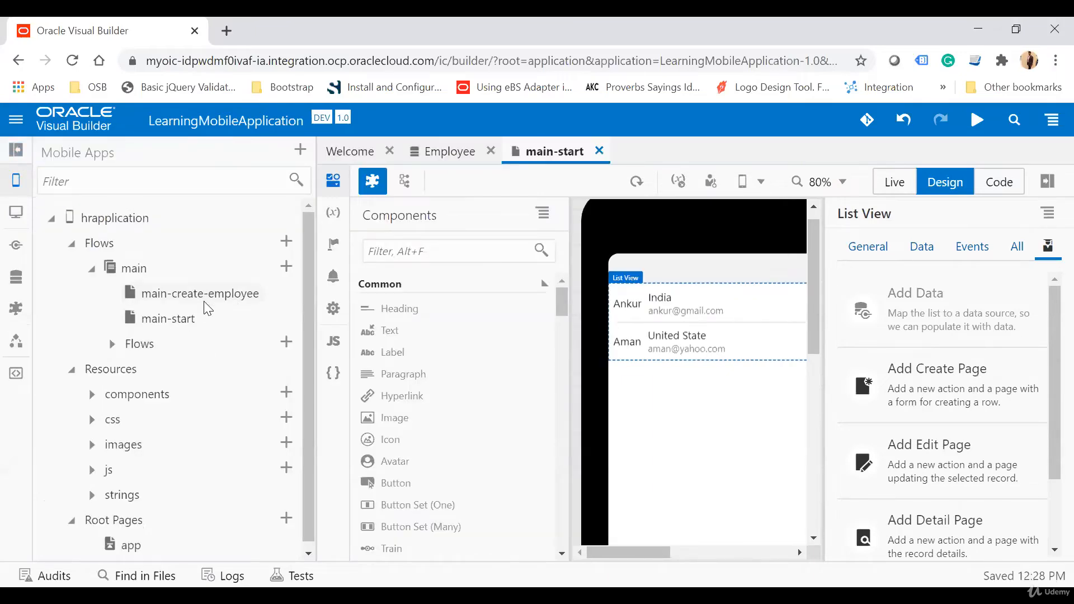
click(17, 152)
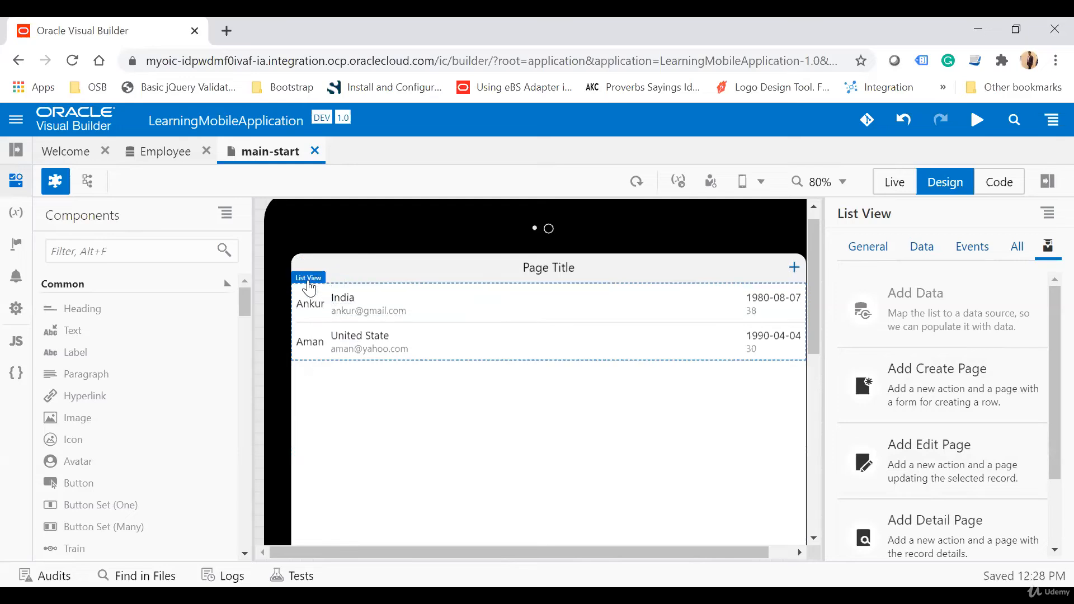
Step: Start adding an edit page for the list view, using the Employee business object as read and update endpoint
click(939, 470)
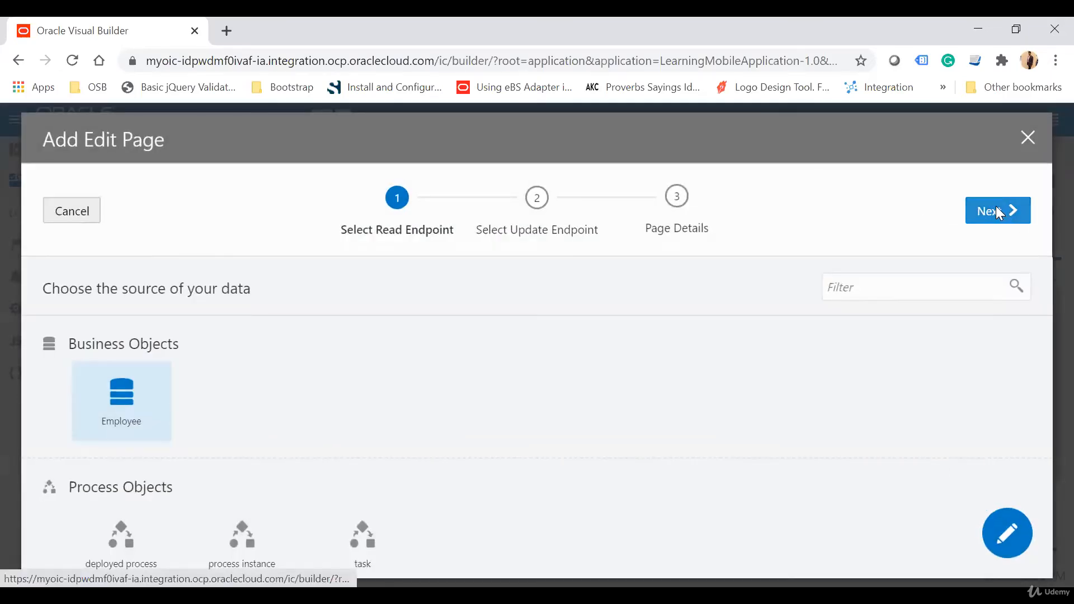
click(999, 212)
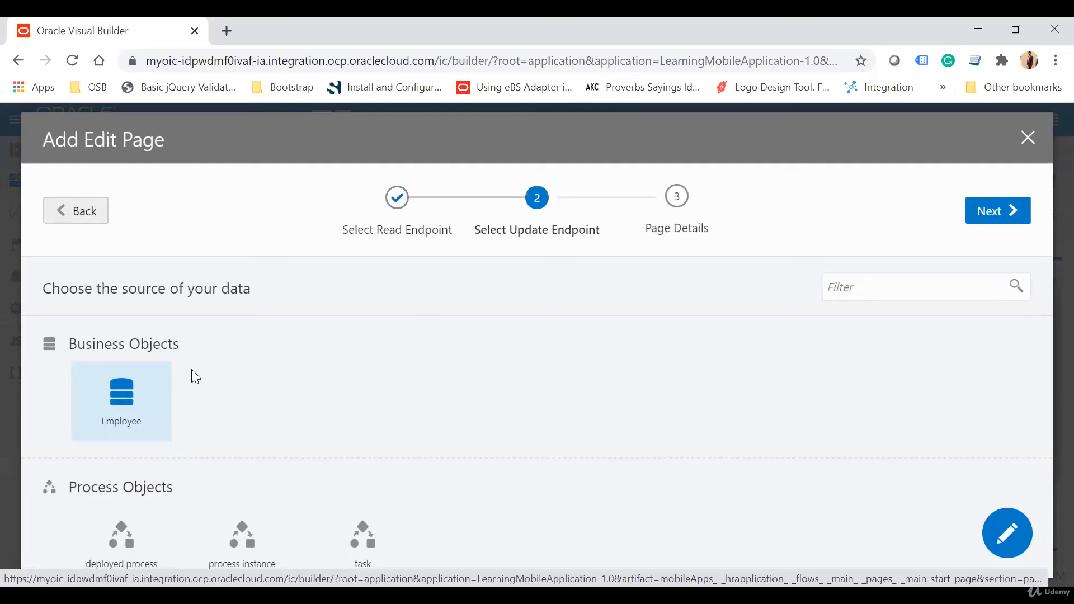
click(1006, 213)
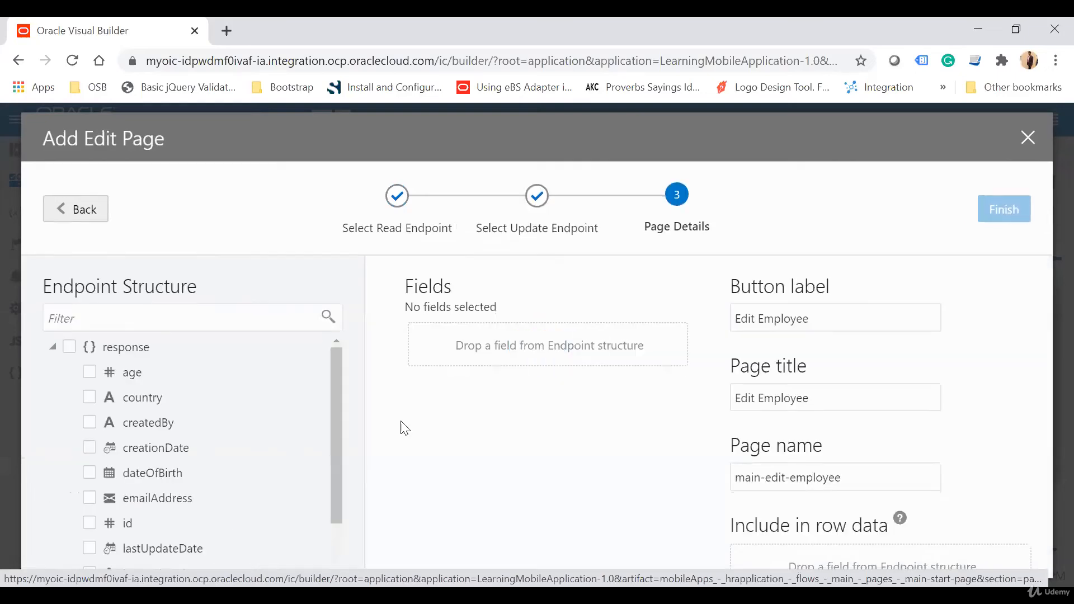
Step: Include the name, dateOfBirth, country and age fields in the edit page's form
scroll(214, 431, down, 1)
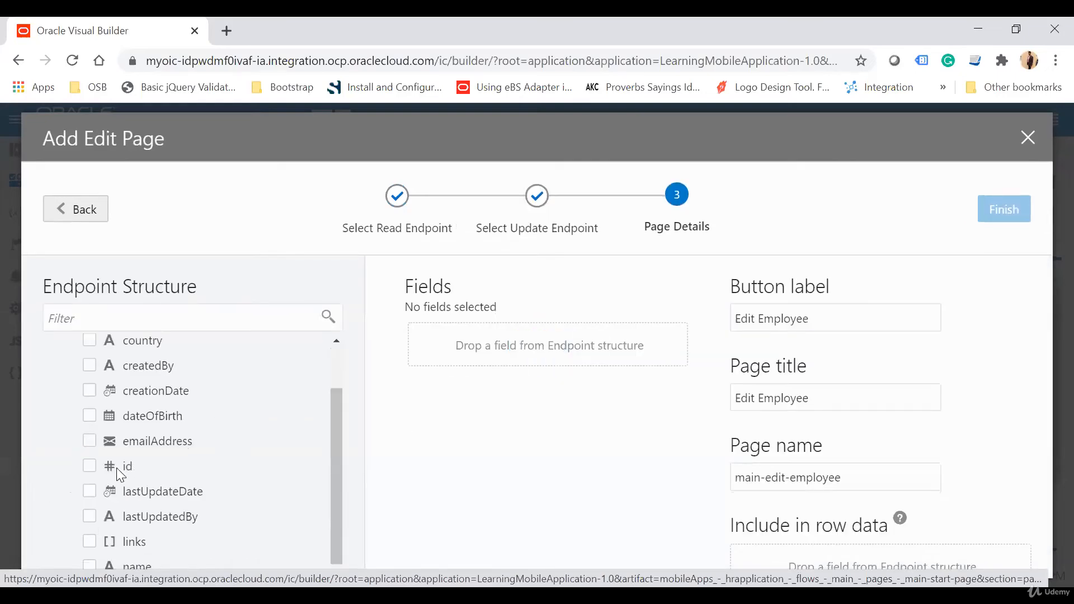
click(89, 565)
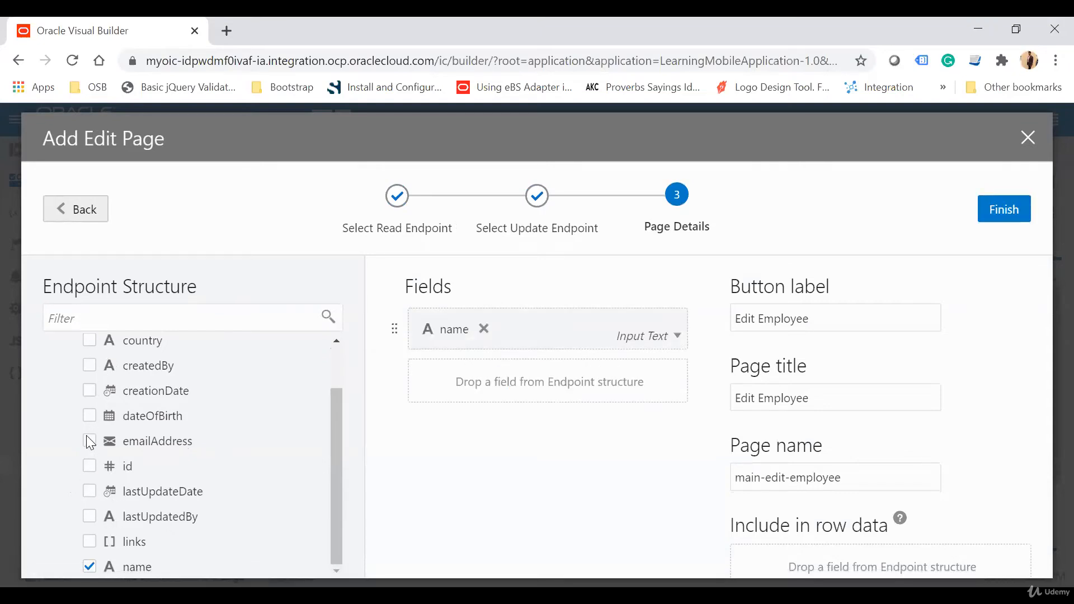
click(90, 416)
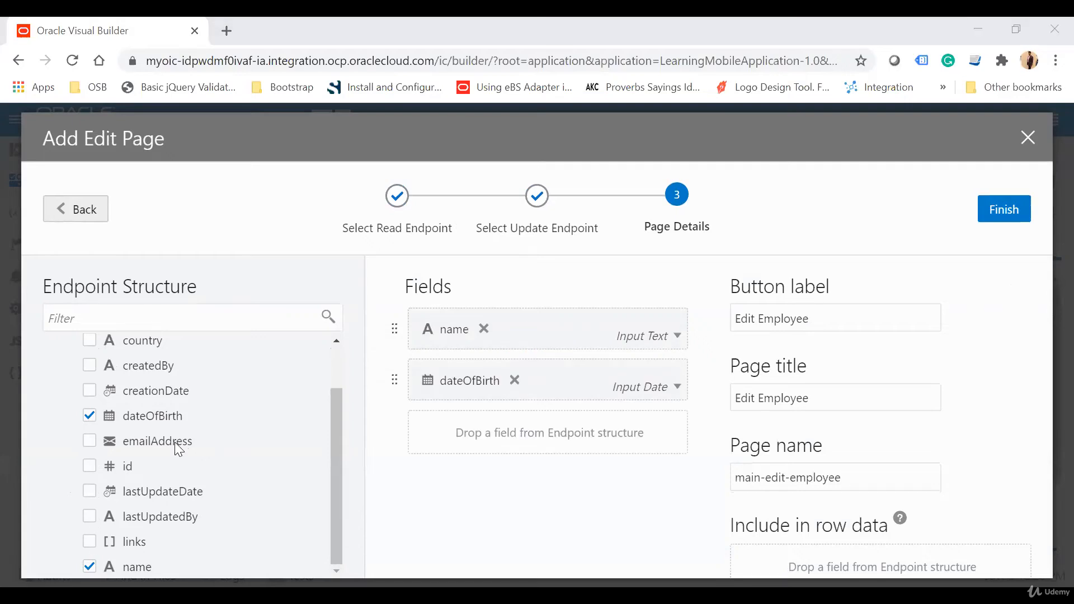
click(150, 416)
scroll(112, 425, up, 1)
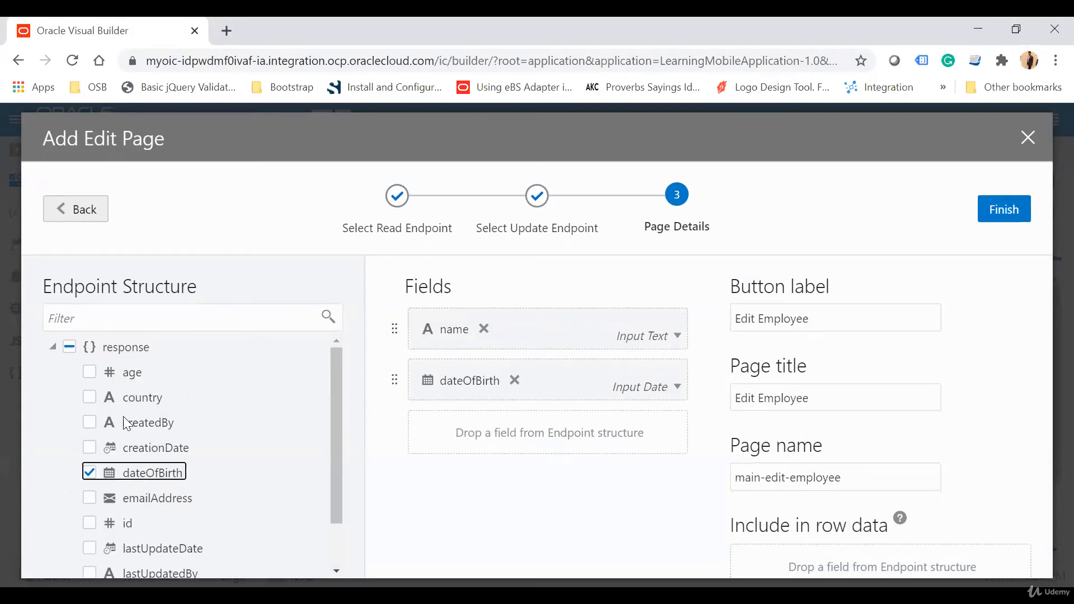
click(90, 398)
click(89, 373)
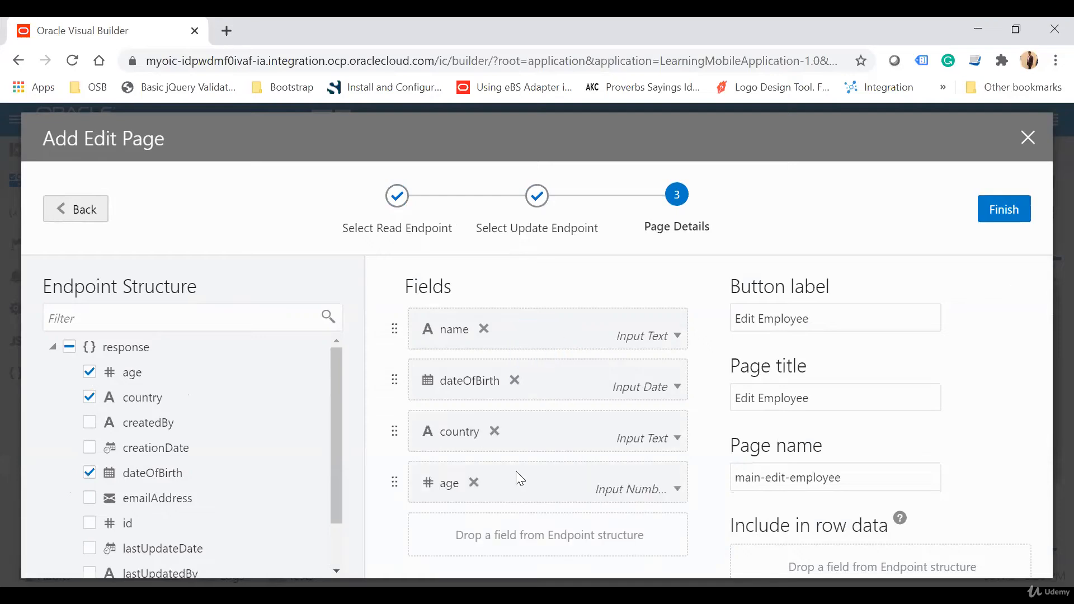
Step: Set the edit page's title to "Update Details" and finish adding the page
drag(820, 398, 510, 350)
text(Update Details)
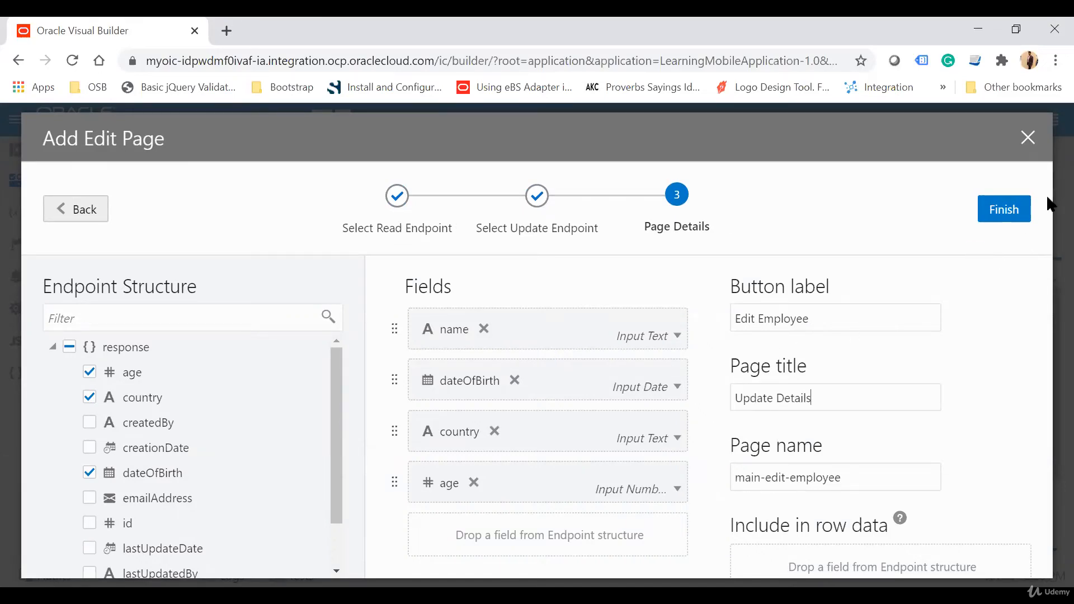
click(996, 210)
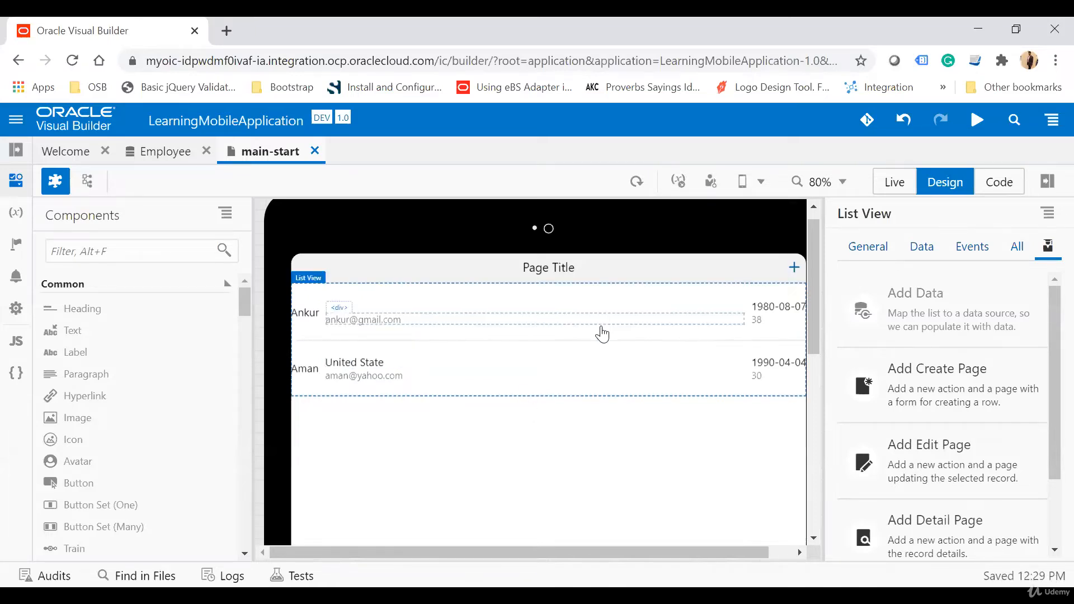
Step: Add a delete action to the list view with the Employee business object as its endpoint
scroll(1028, 414, down, 2)
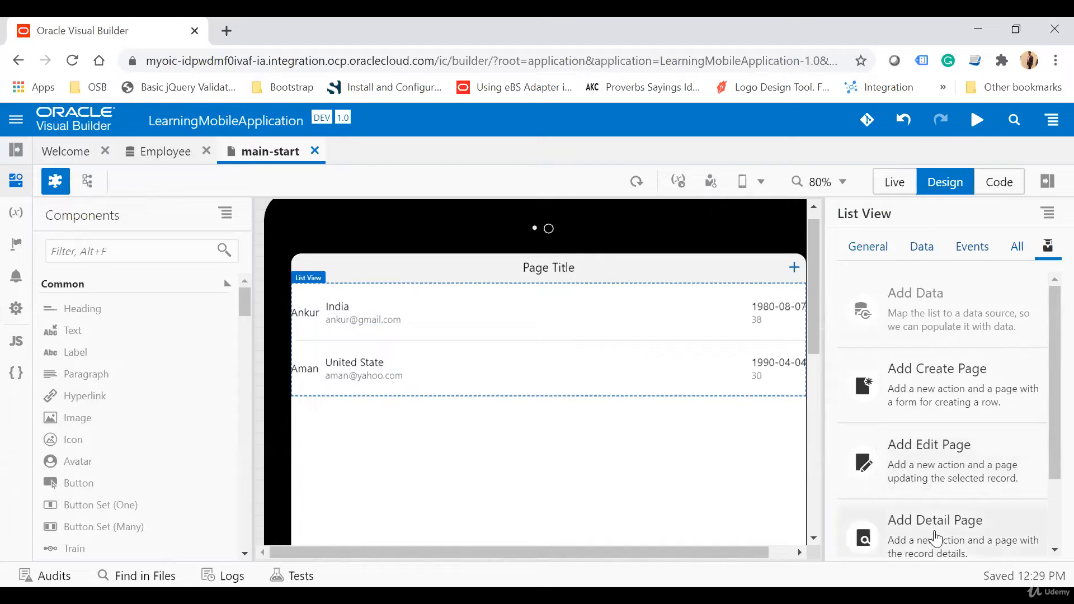
scroll(937, 535, down, 2)
click(959, 520)
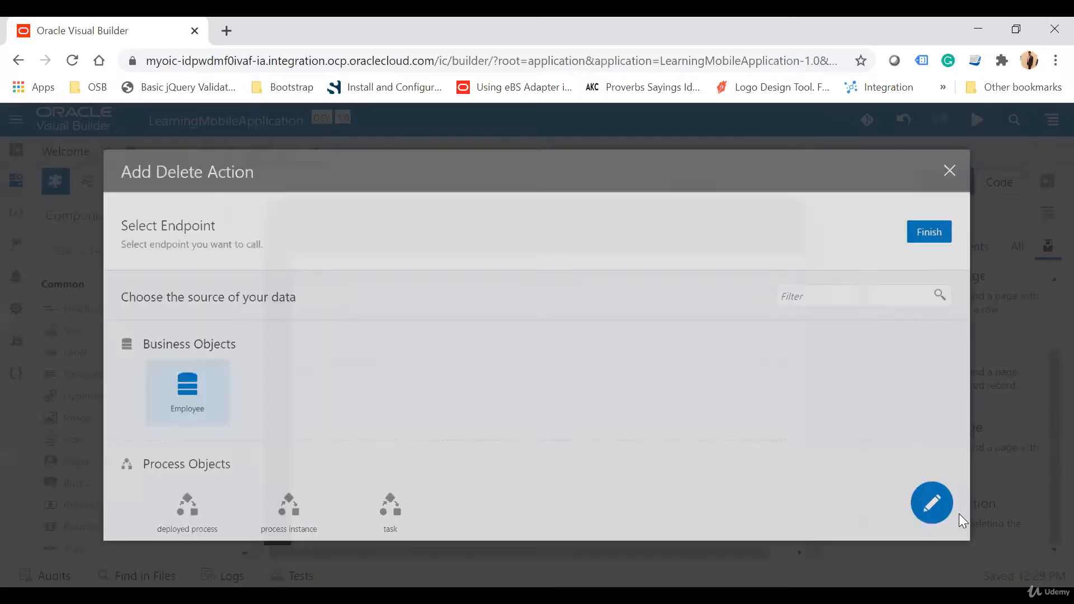
click(1013, 210)
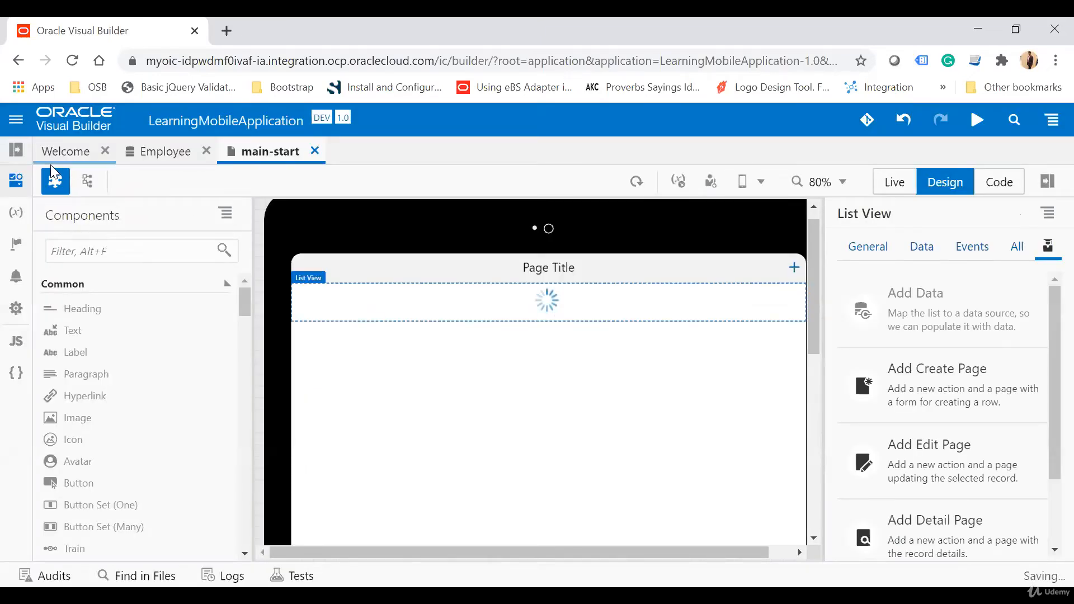
Step: Examine the edit and delete swipe options in main-start's source code
click(55, 181)
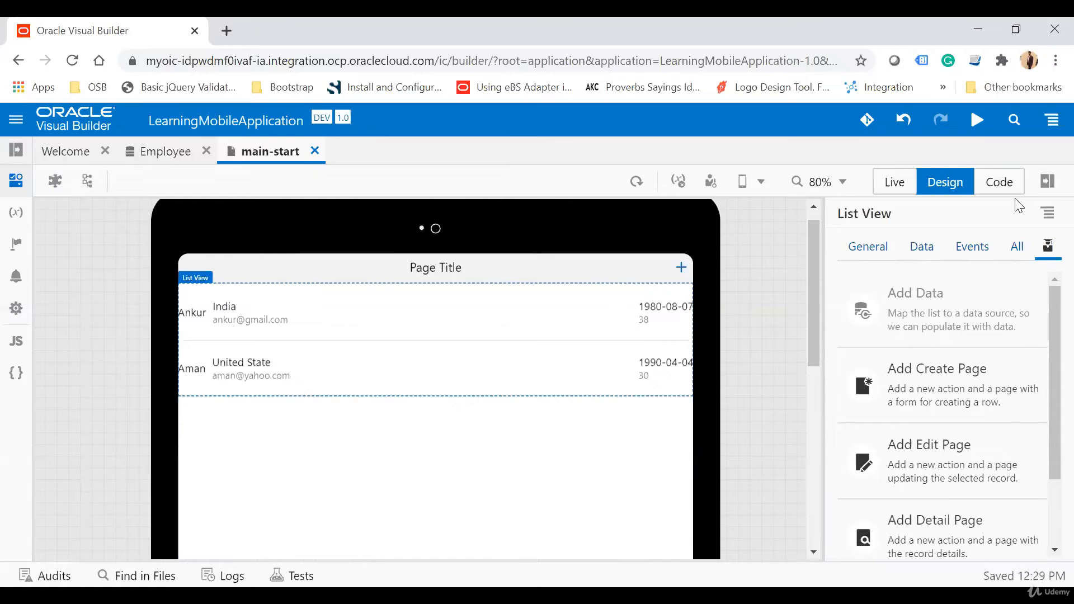
click(1001, 183)
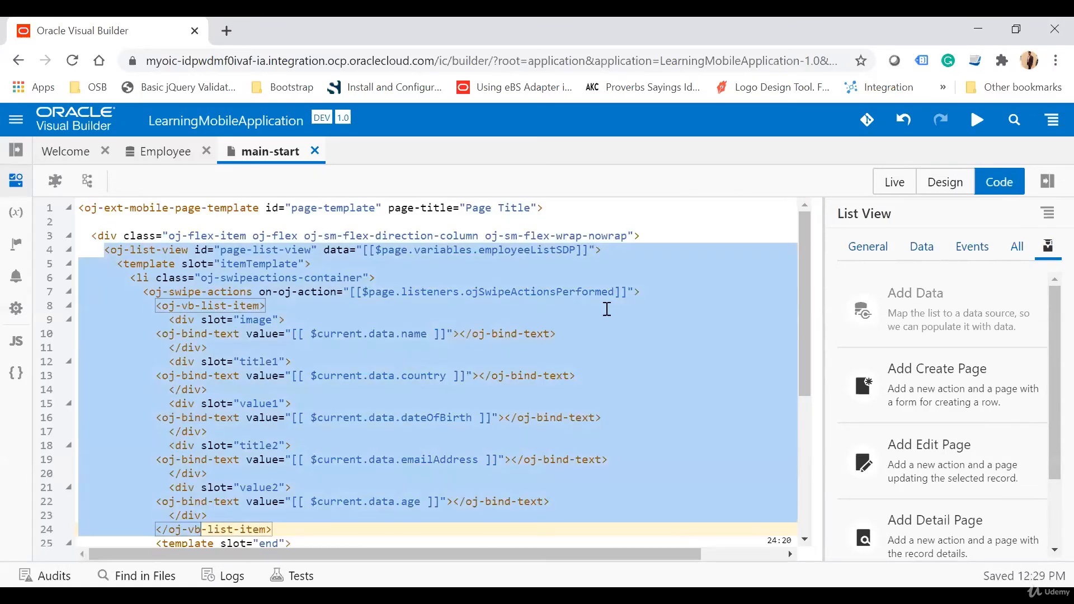
scroll(607, 308, down, 5)
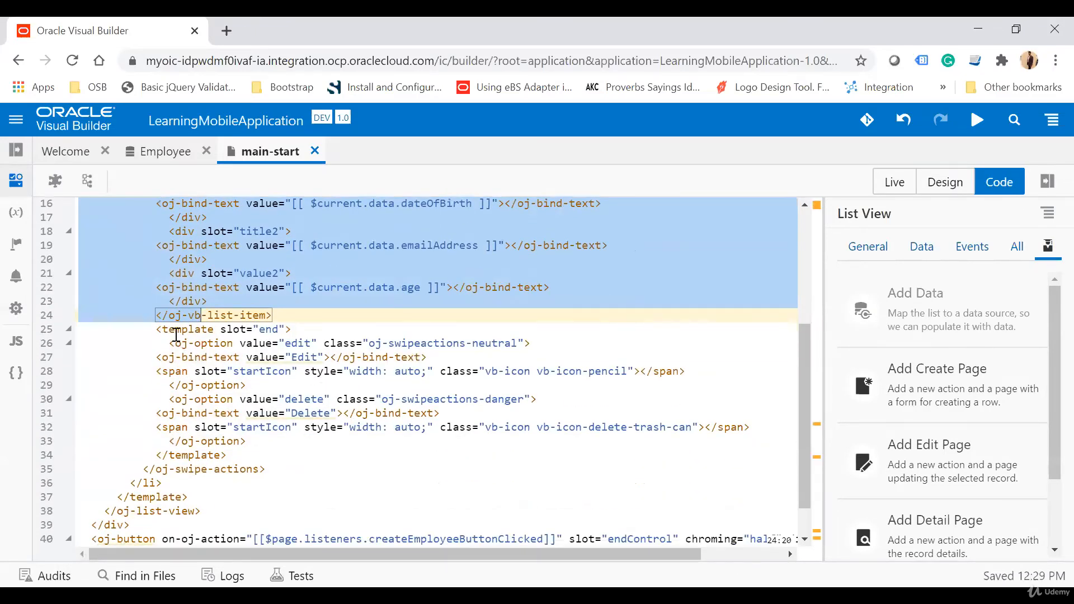
click(271, 330)
double_click(298, 344)
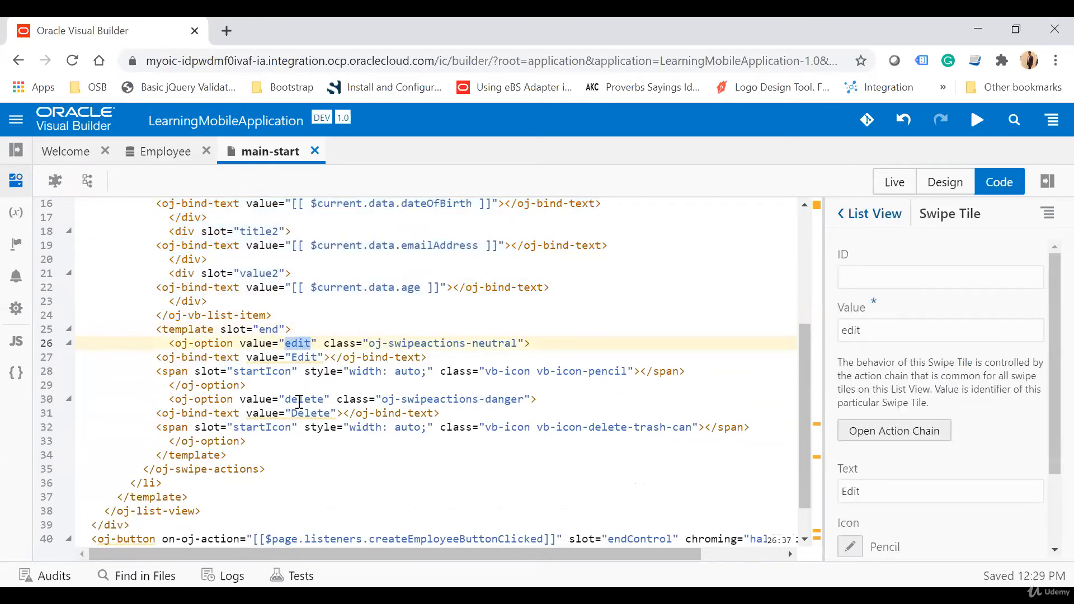
double_click(300, 402)
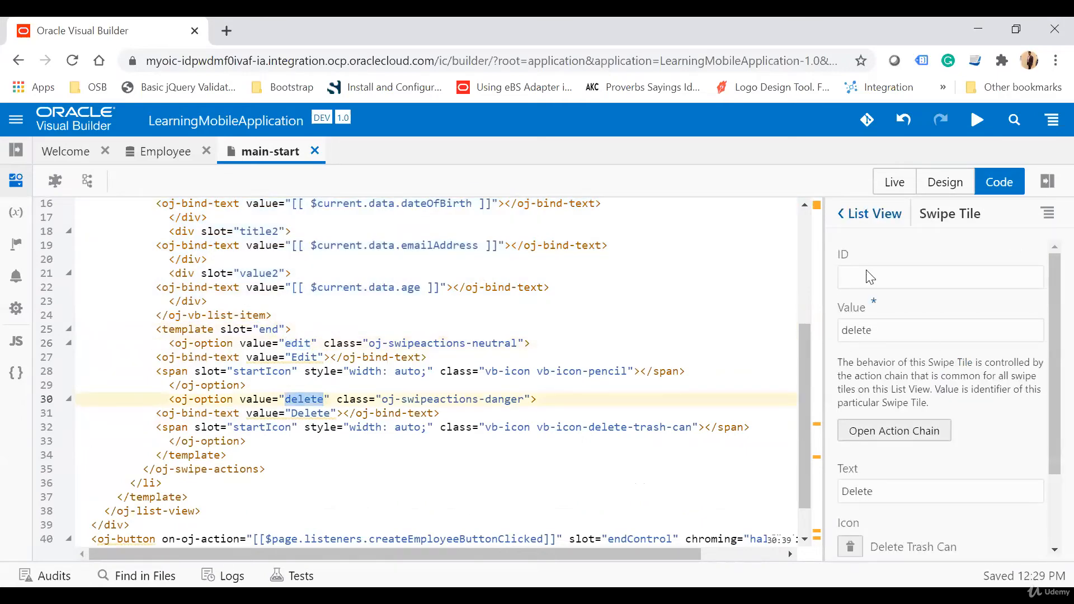
Step: Run the mobile application and enlarge its iPad preview to 60%
click(969, 127)
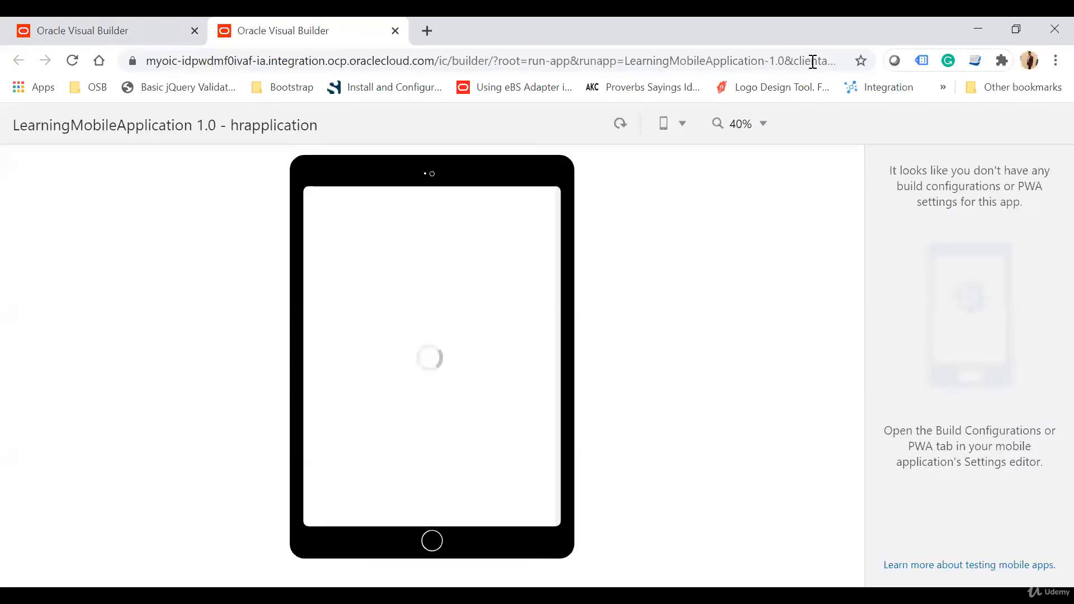
click(740, 124)
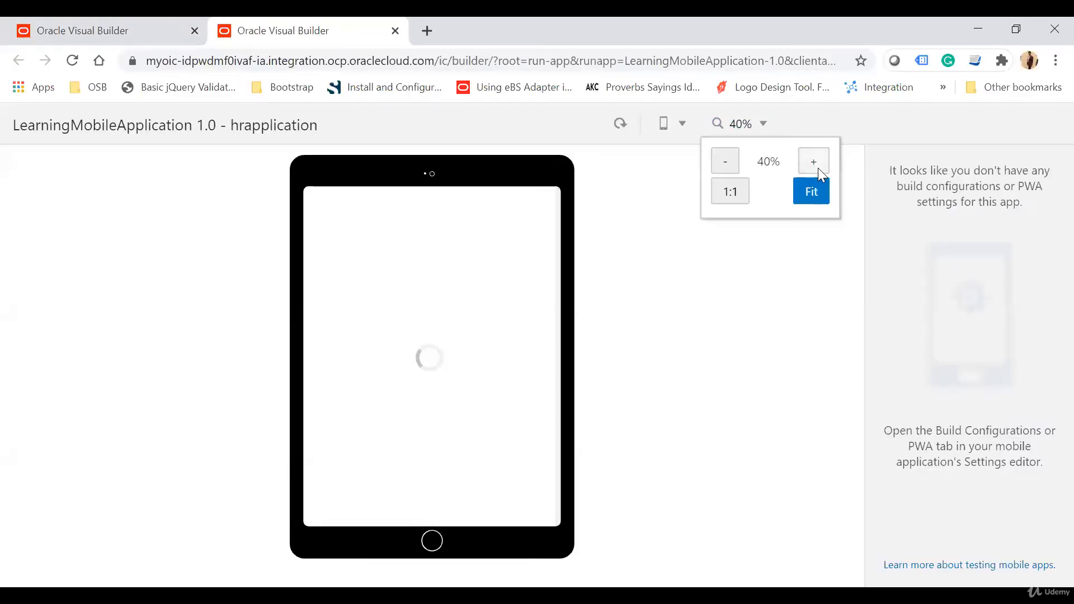
click(817, 164)
click(815, 161)
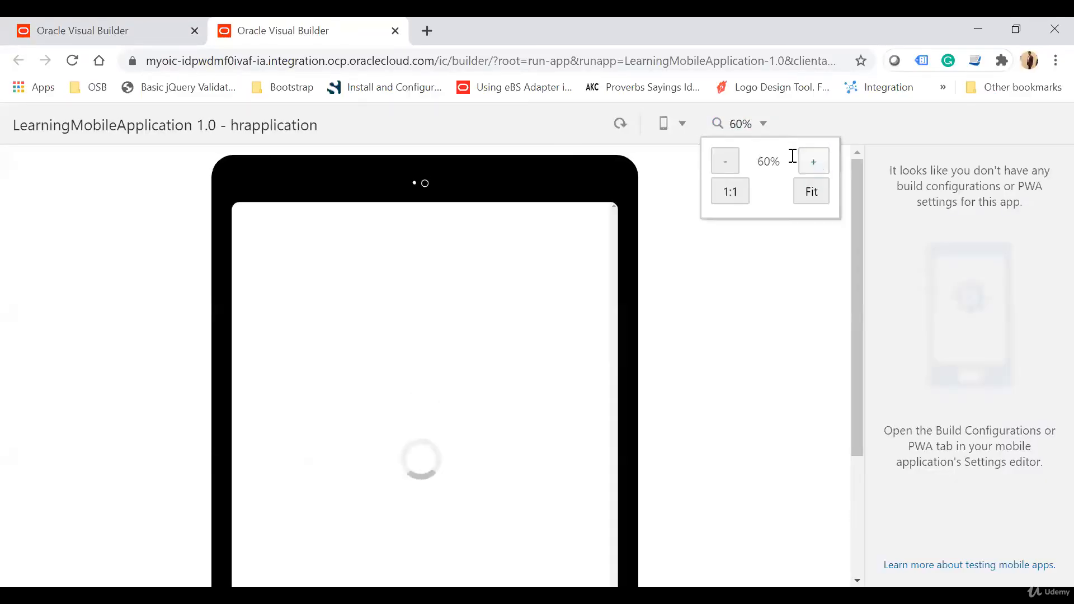
click(681, 125)
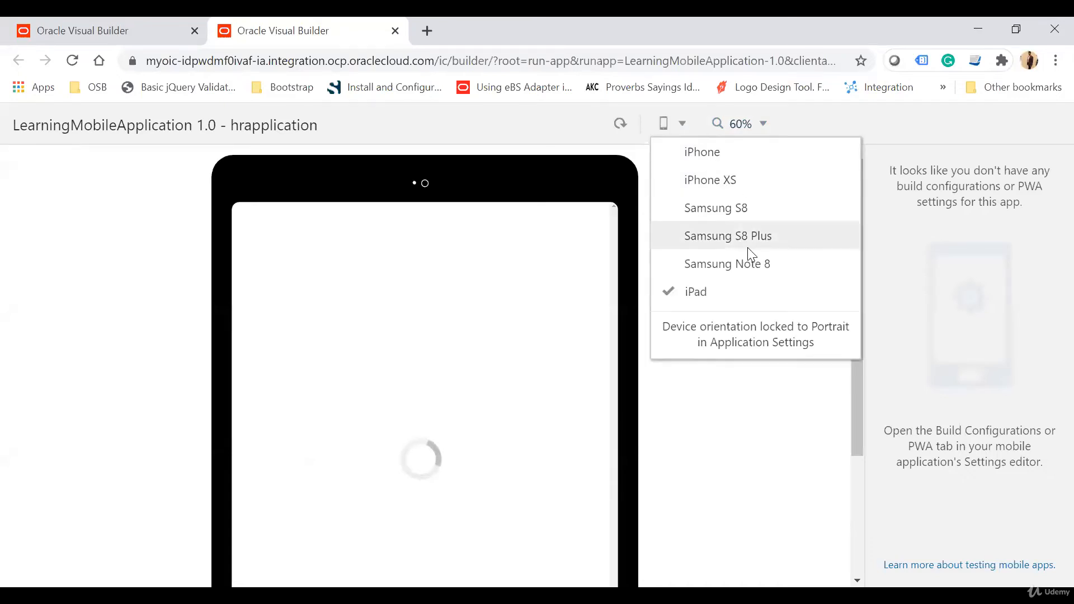
click(745, 435)
scroll(745, 434, down, 3)
scroll(745, 435, up, 3)
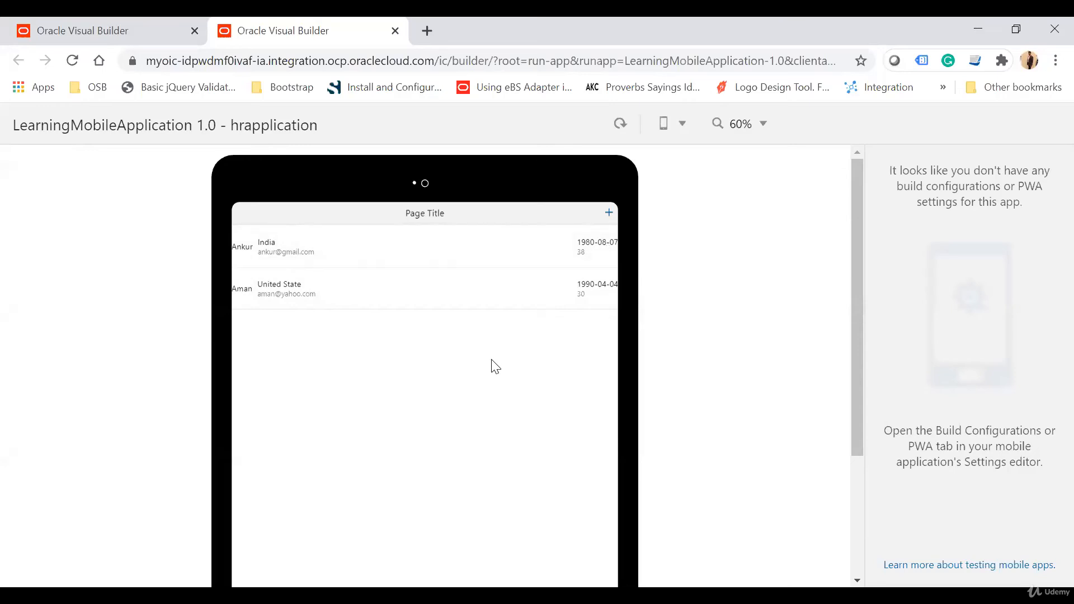
Step: Open the On Board Employee form from the employee list in the running app
click(609, 213)
click(607, 213)
click(609, 213)
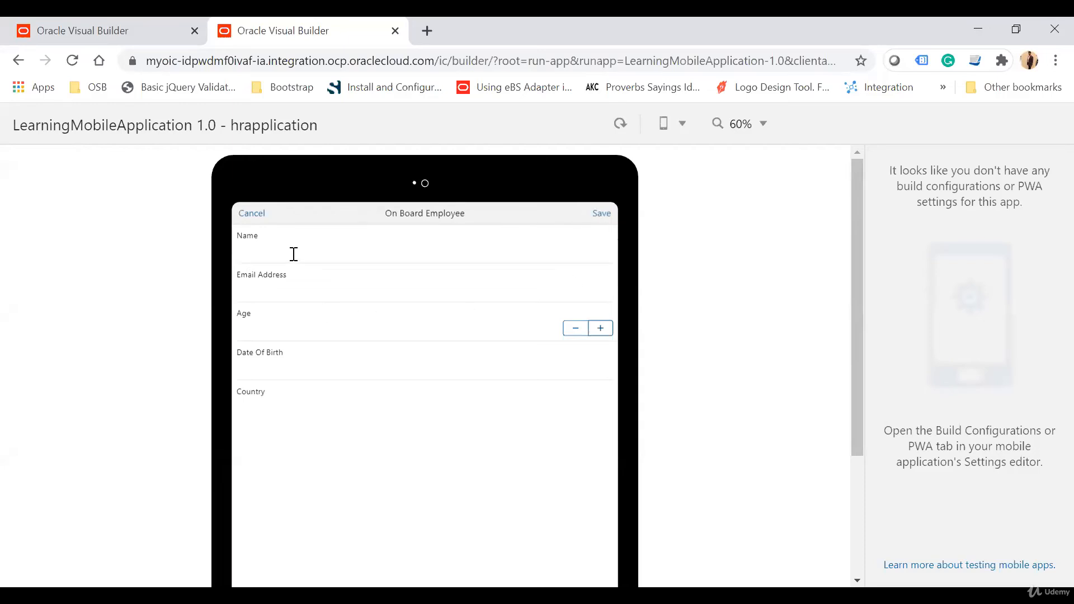
Step: Fill in the new employee's name and e-mail address, and set the age to 30
text(Na)
key(Tab)
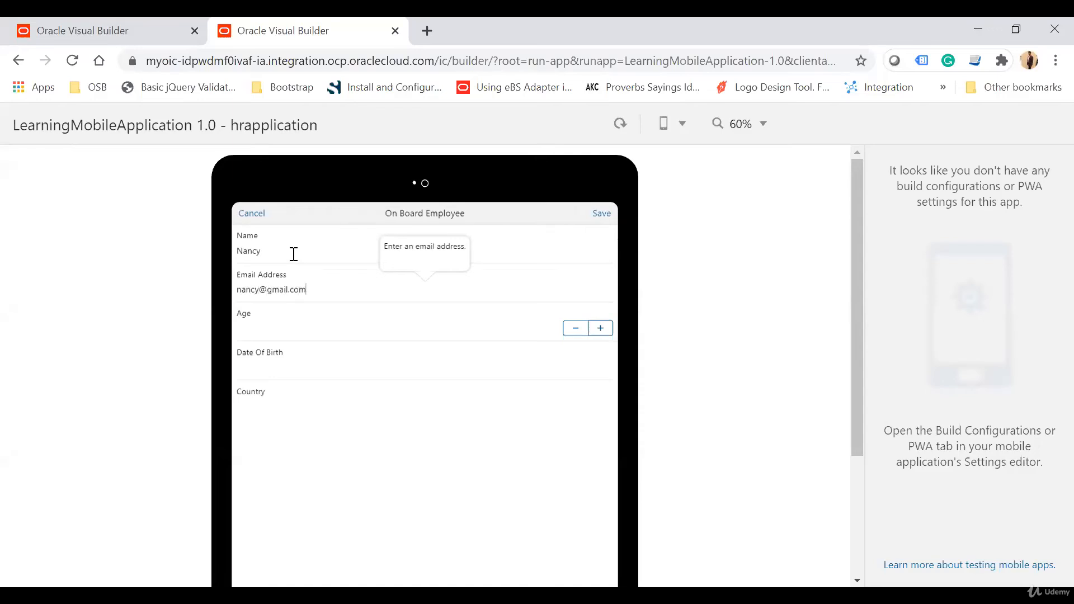
key(Tab)
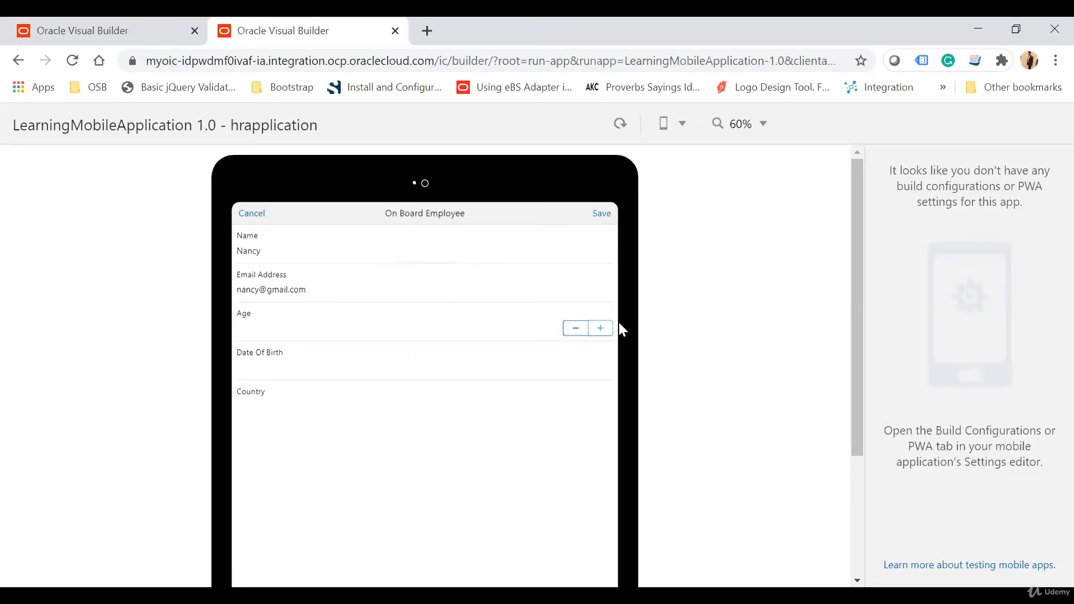
double_click(550, 328)
text(30)
key(Tab)
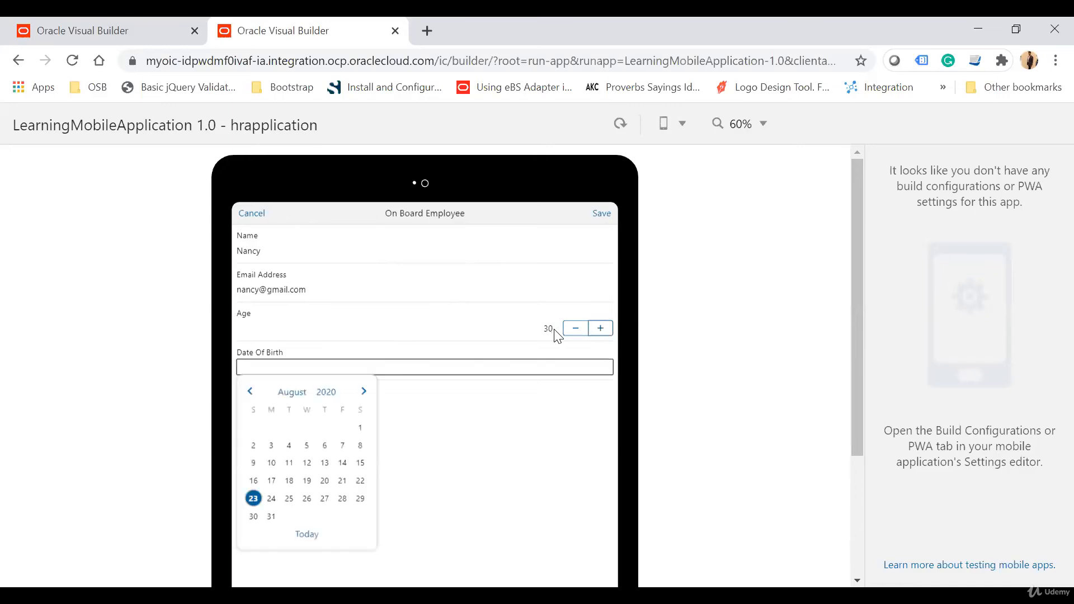
Step: Choose the new employee's date of birth in the calendar of the On Board Employee form
click(325, 392)
click(250, 392)
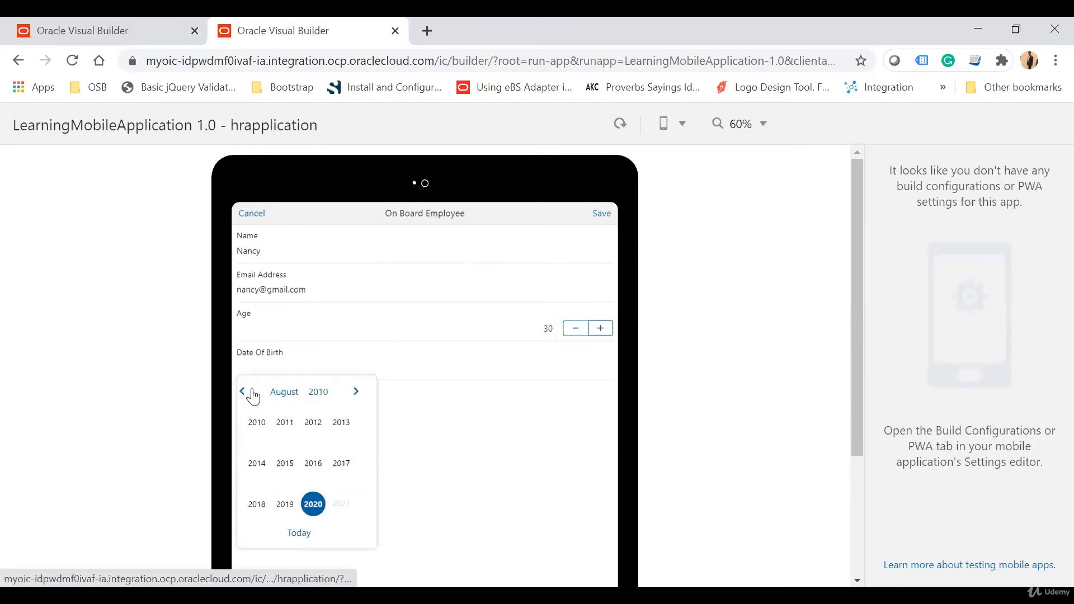
click(251, 392)
click(251, 393)
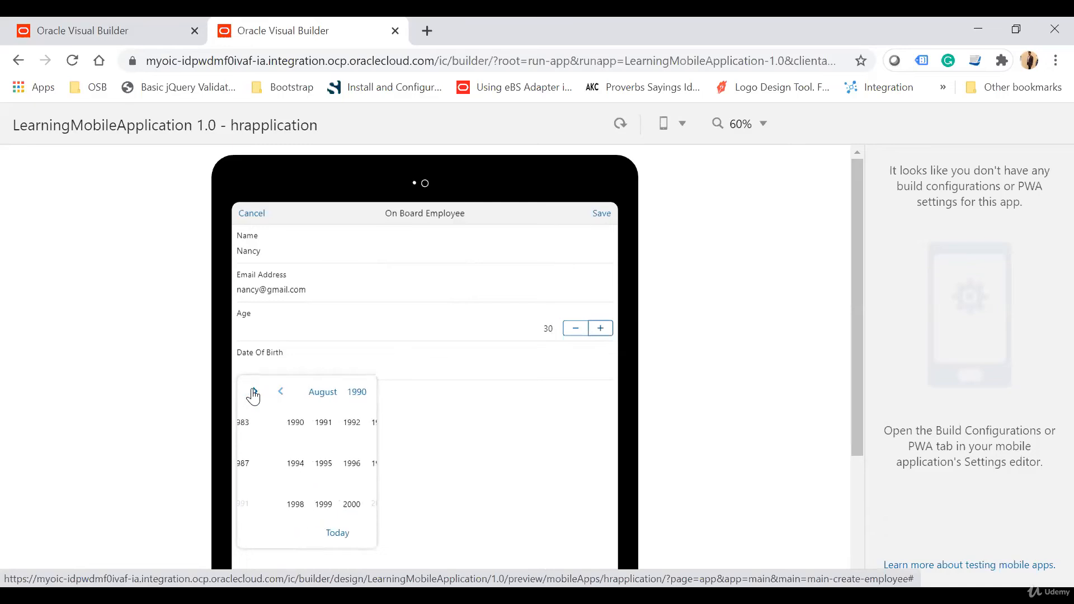
click(252, 393)
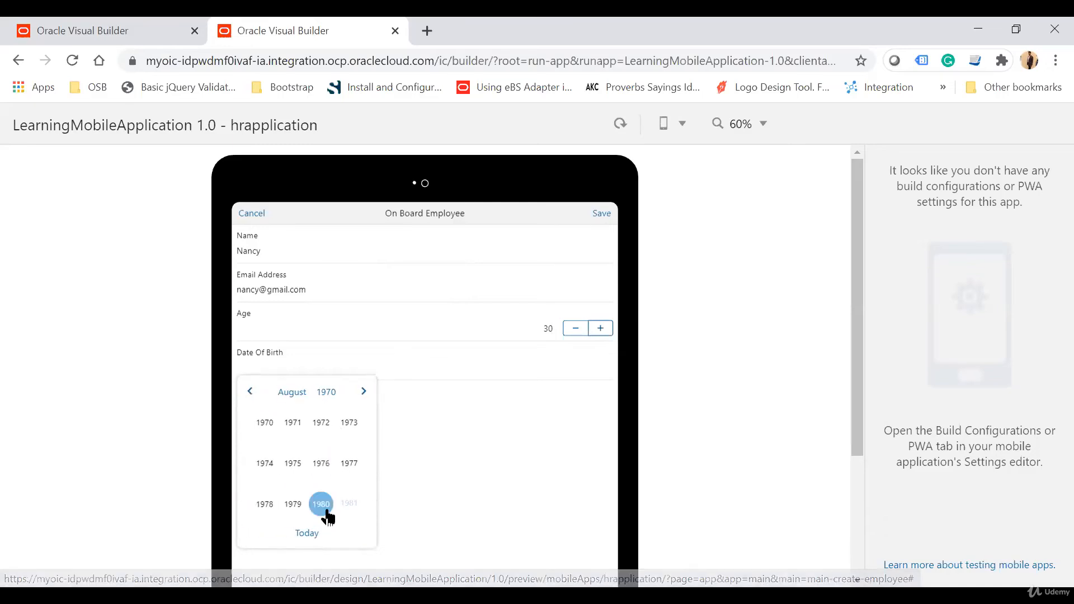
click(361, 395)
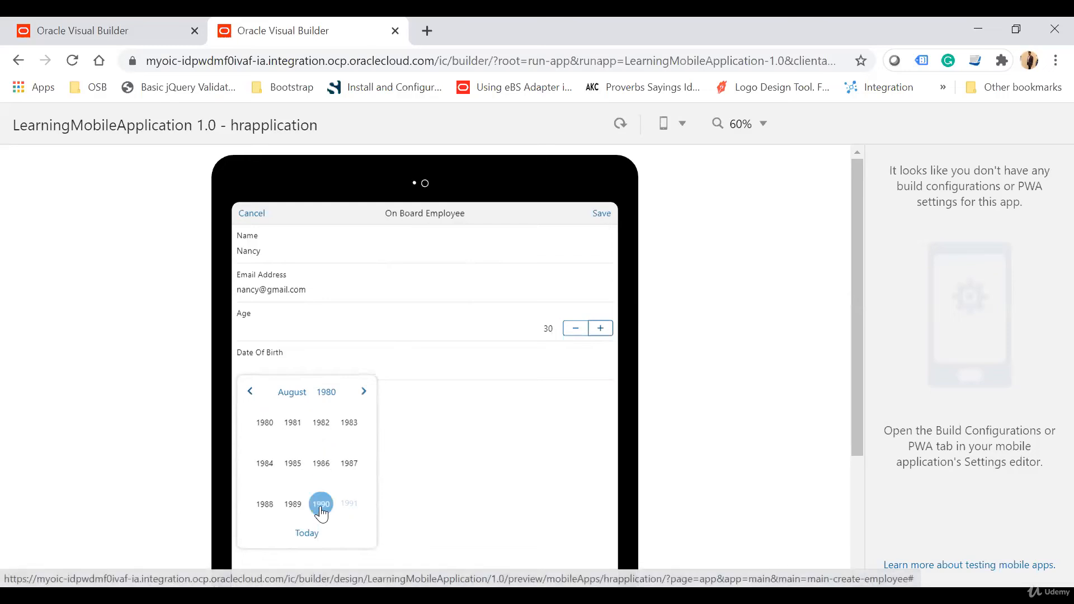
click(322, 505)
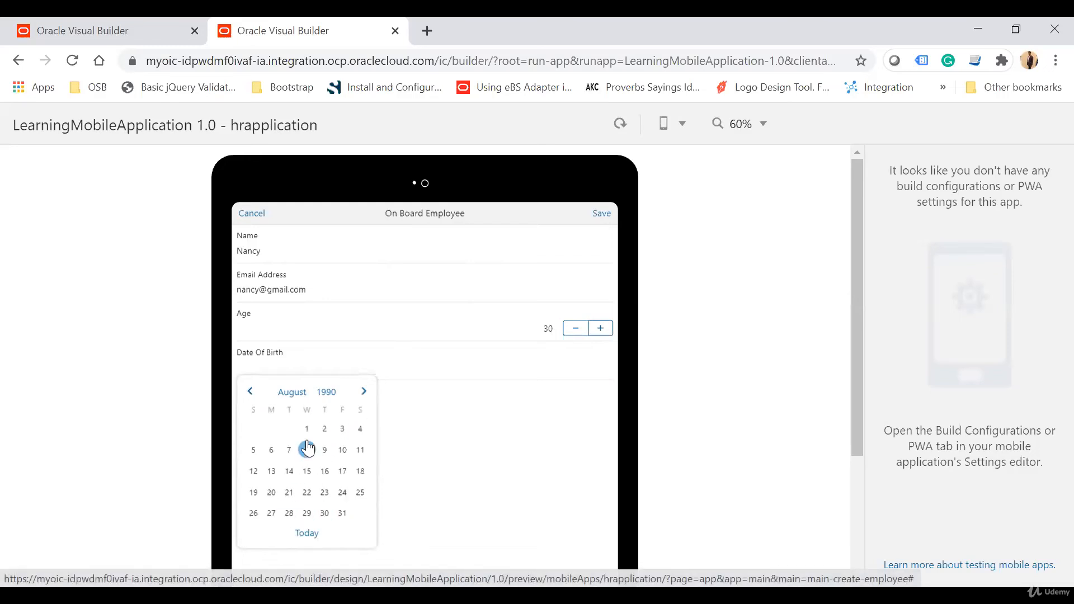
click(325, 429)
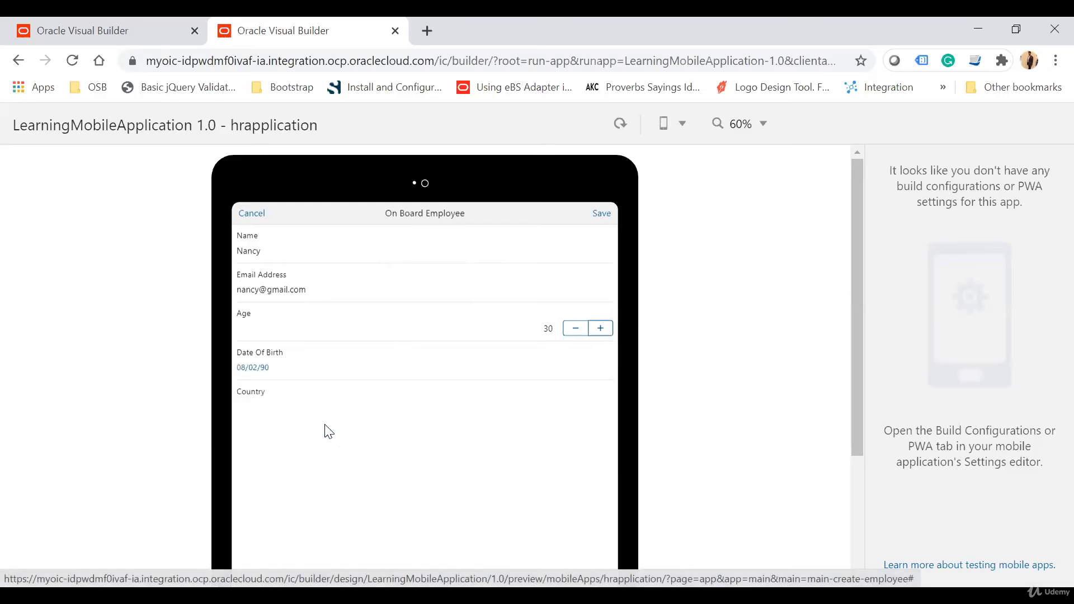
Step: Set the new employee's country to India and save the record
click(267, 403)
key(BackSpace)
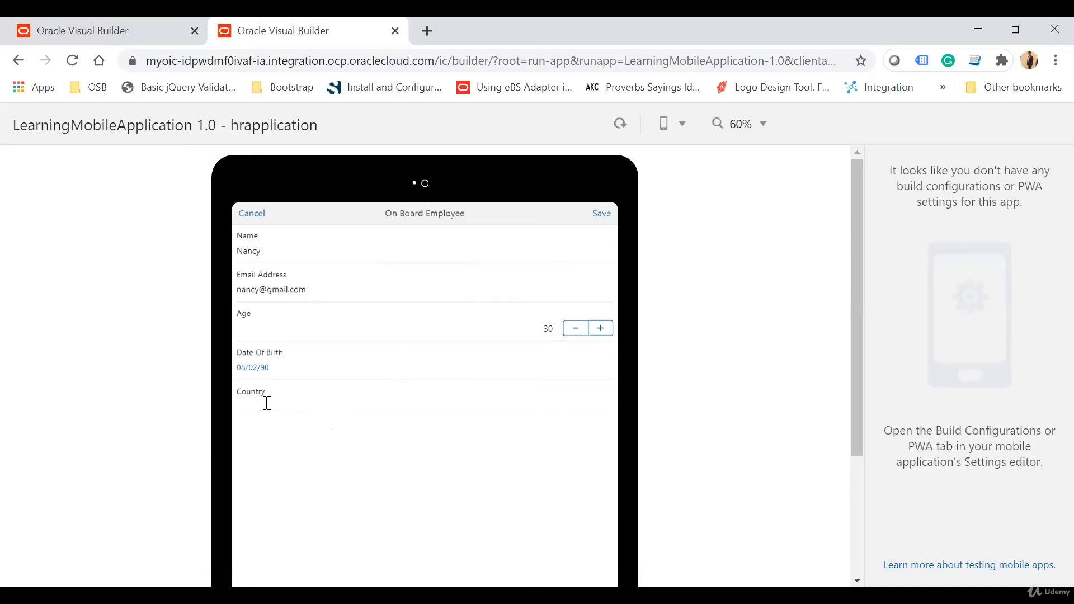
text(India)
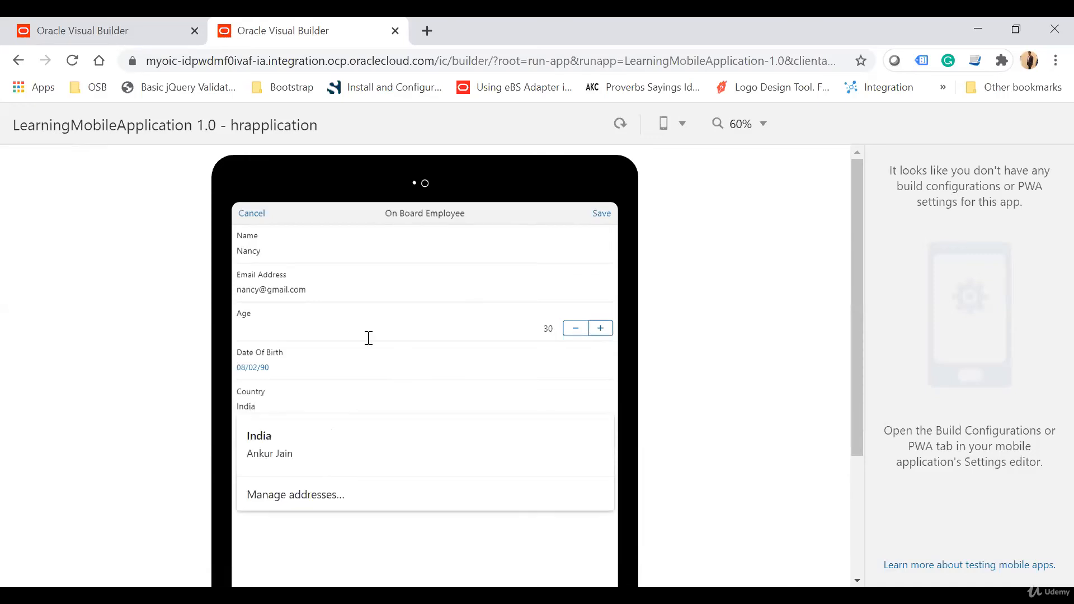
click(529, 240)
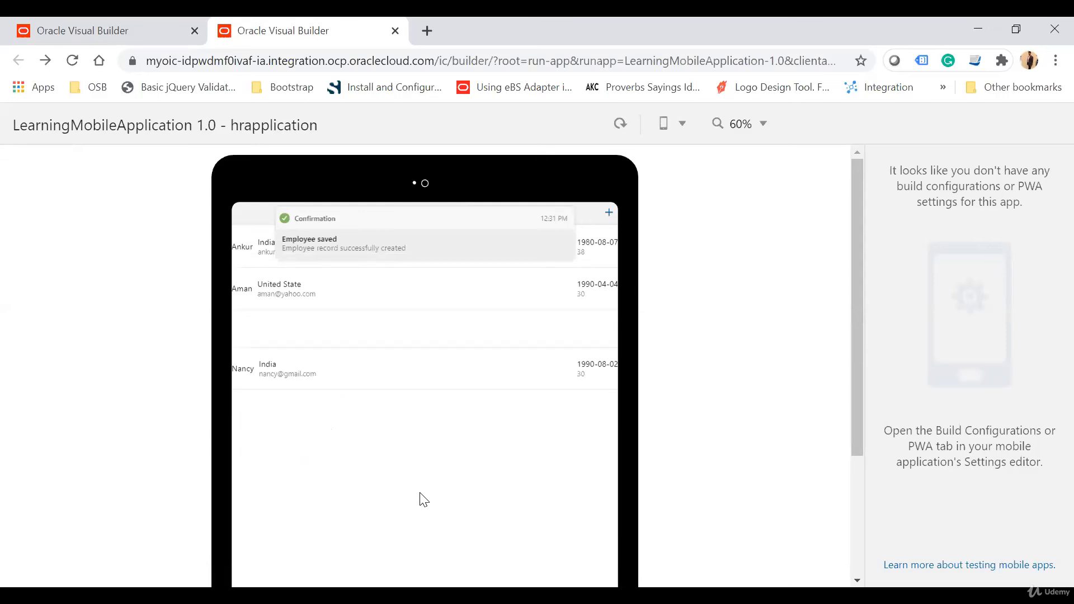
Step: Enlarge the preview to 70% and reveal the Edit and Delete swipe options on several employee rows
scroll(420, 494, up, 1)
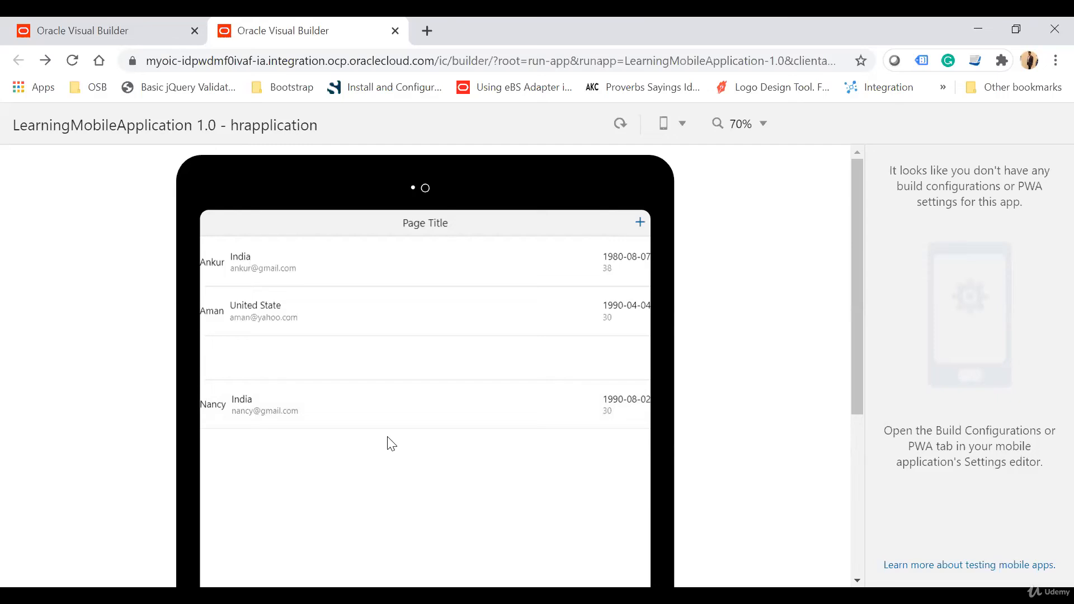
drag(602, 376, 503, 377)
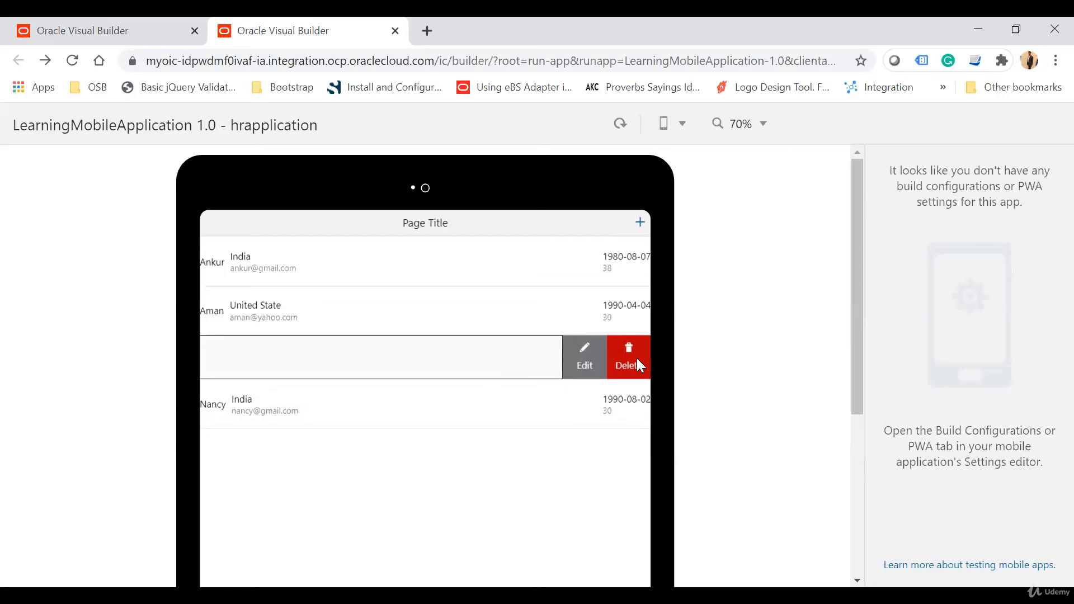
drag(615, 310, 424, 311)
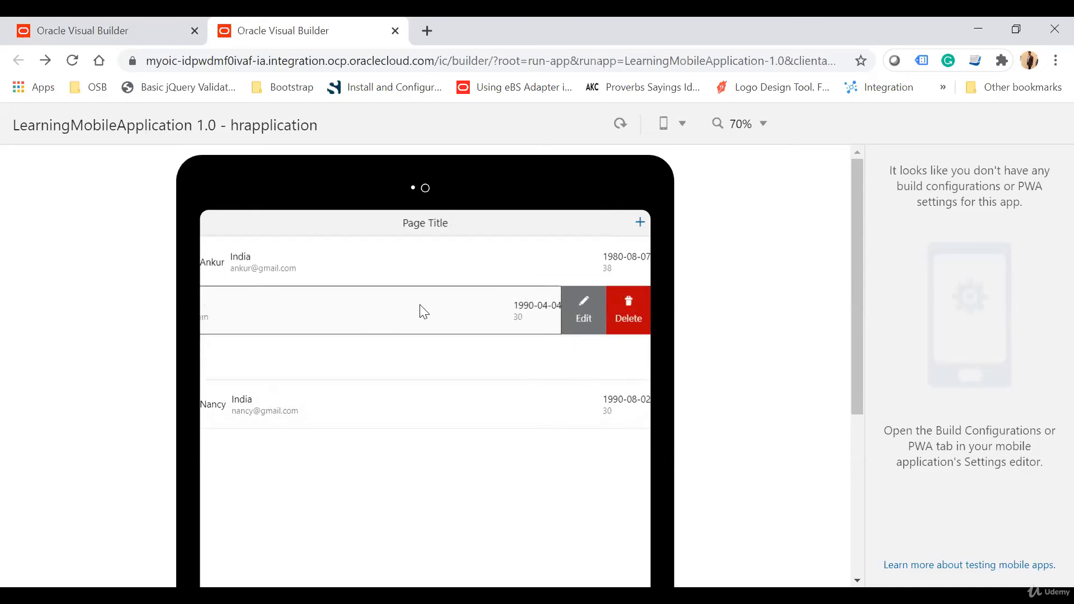
drag(566, 271, 475, 277)
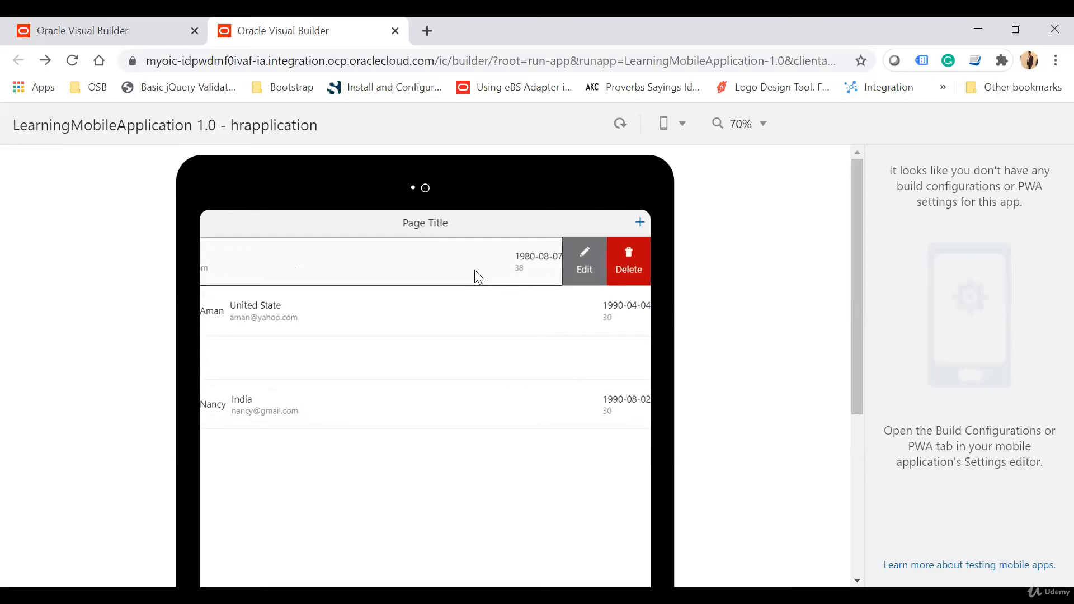
drag(587, 401, 420, 412)
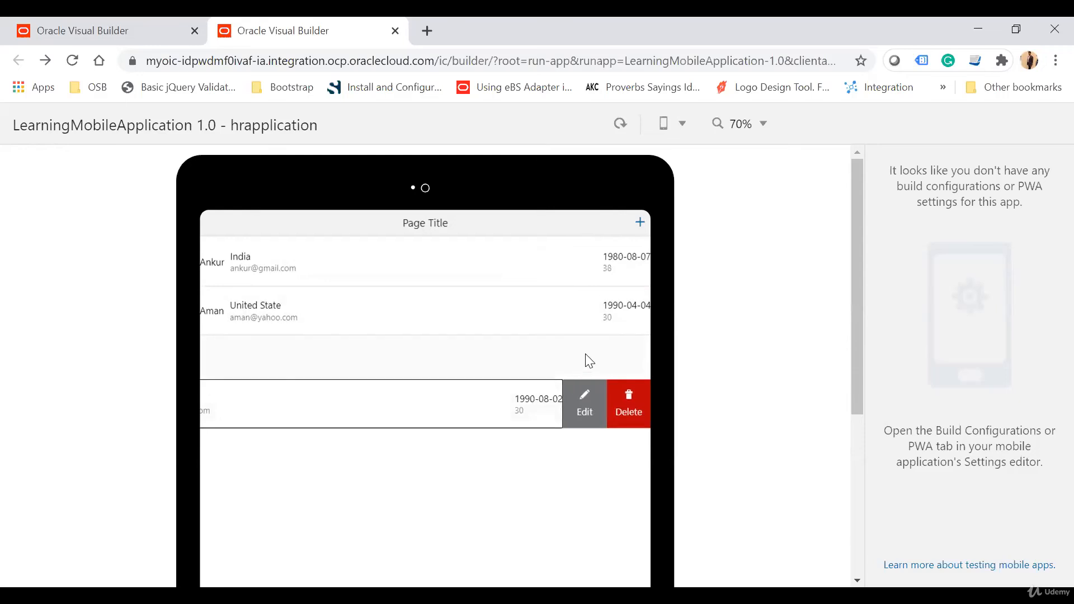
Step: Open the Update Details form for the blank employee record through its Edit swipe option
drag(588, 361, 448, 350)
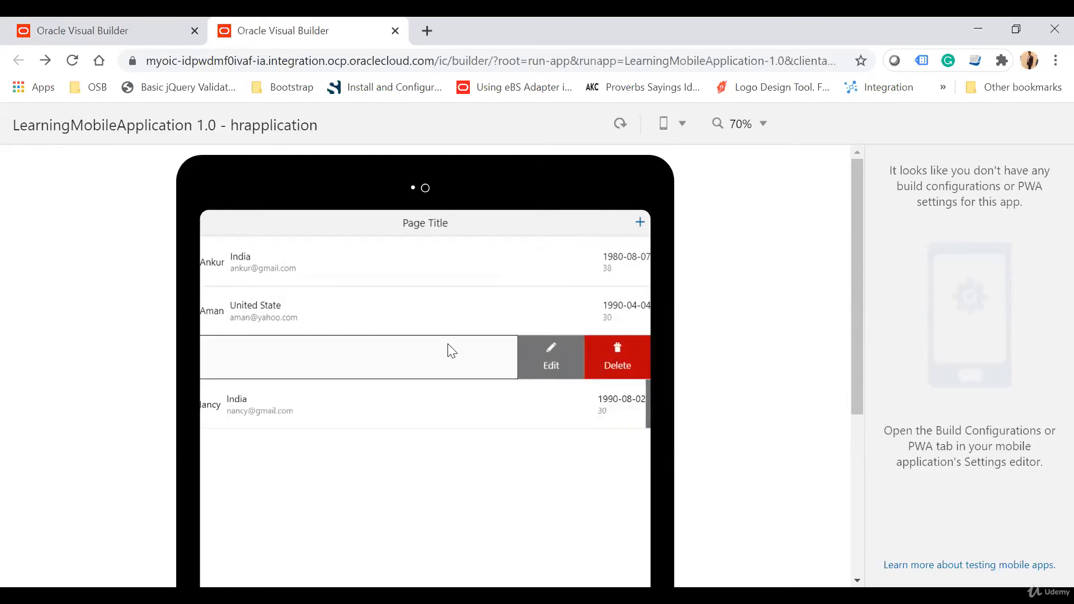
click(579, 352)
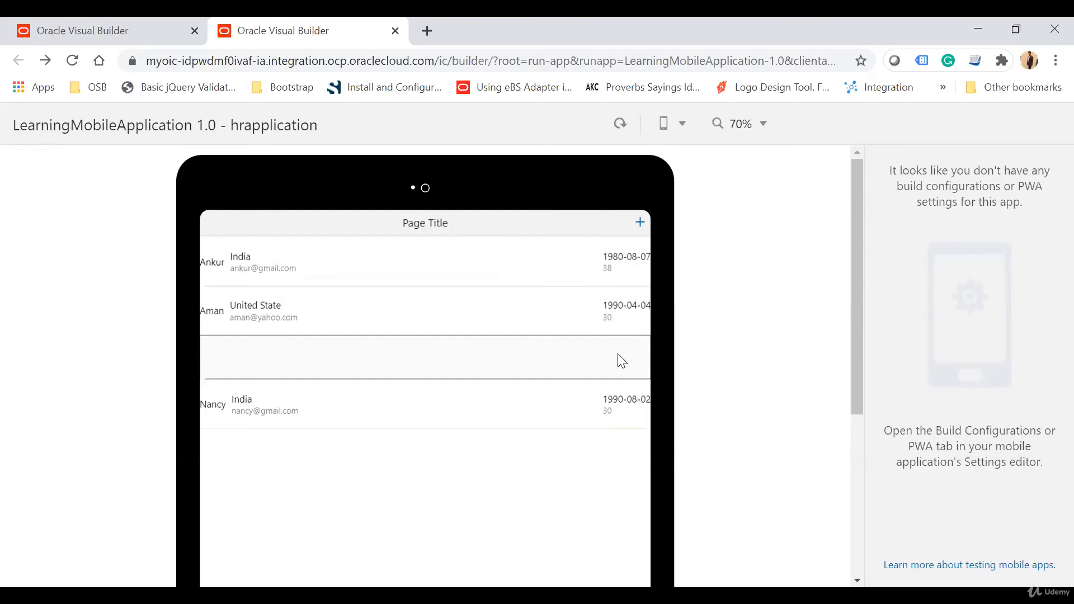
drag(597, 360, 434, 363)
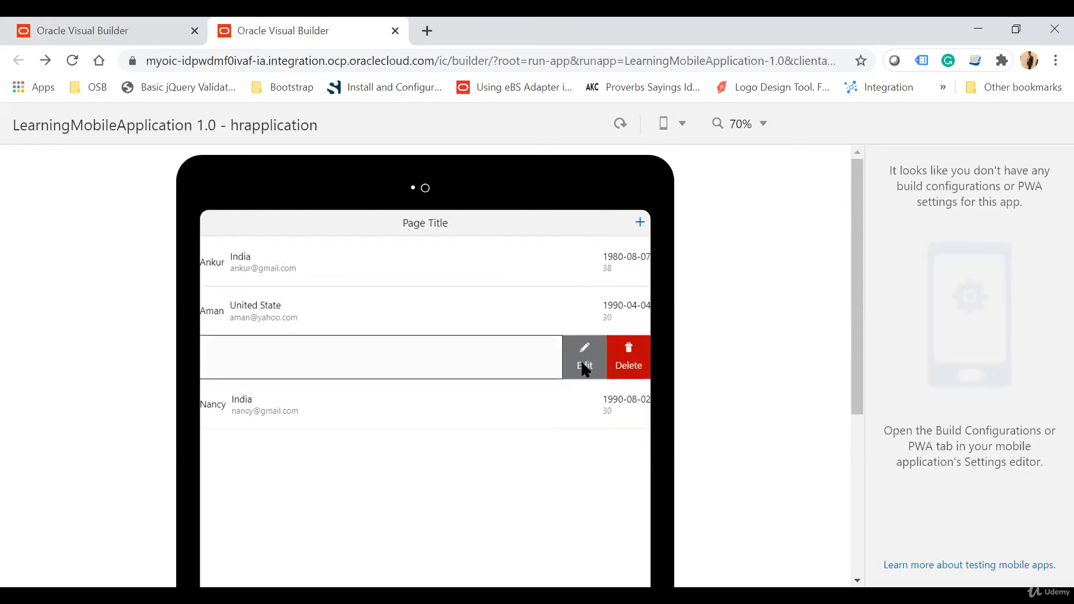
click(583, 367)
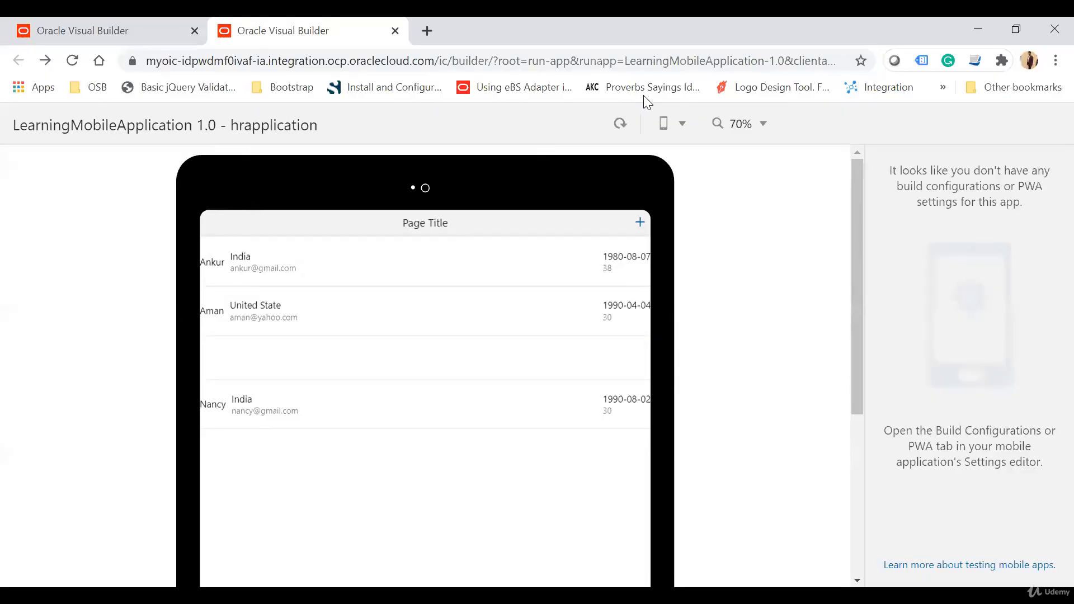
drag(585, 352, 523, 359)
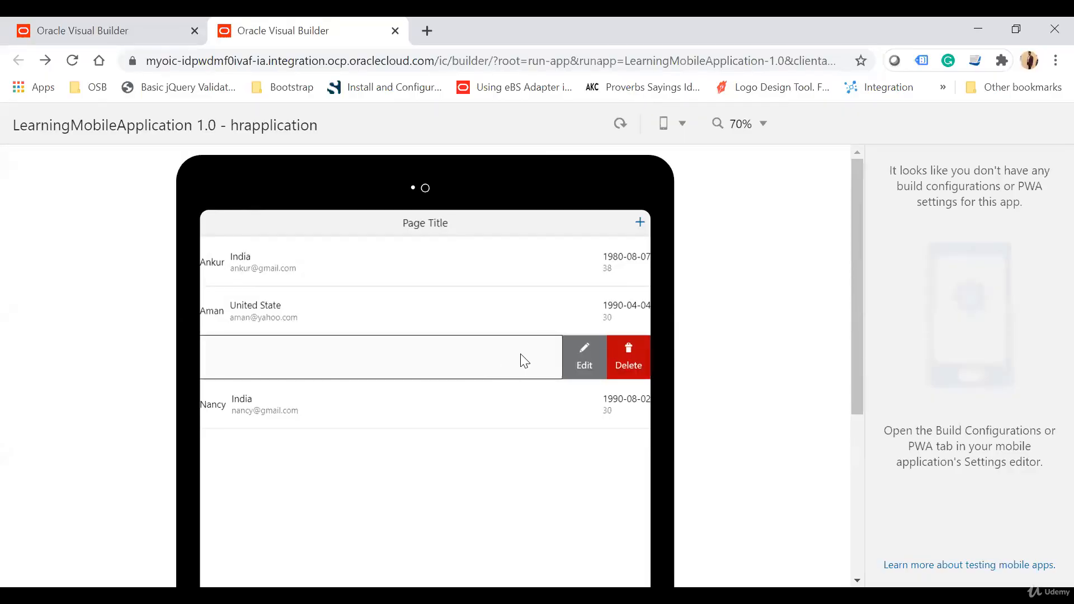
click(585, 362)
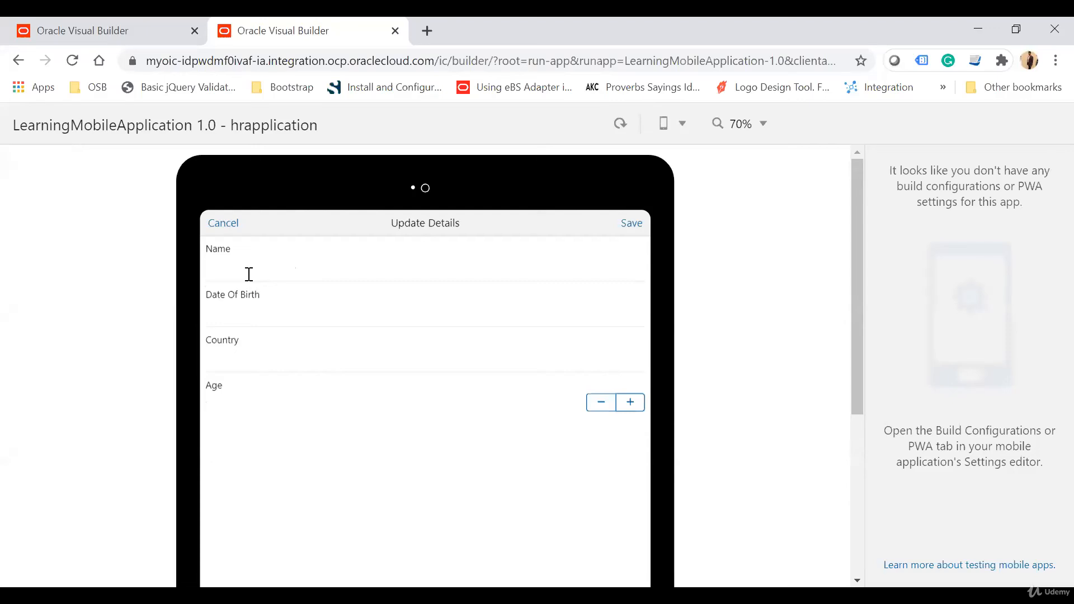
Step: Enter the employee's name and choose a date of birth in the Update Details form
text(Vipin)
key(Tab)
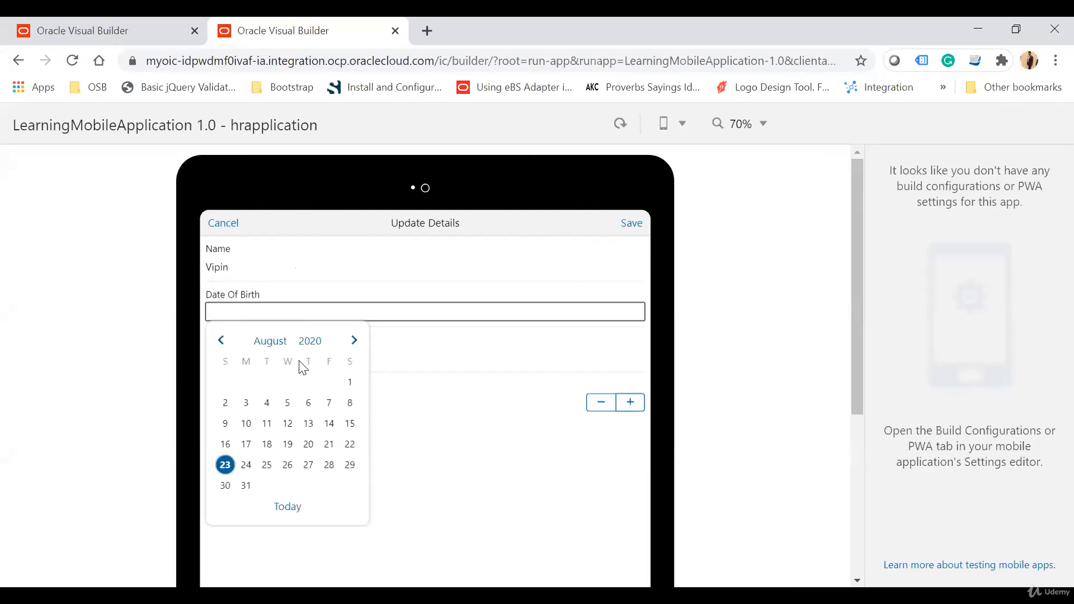
click(311, 341)
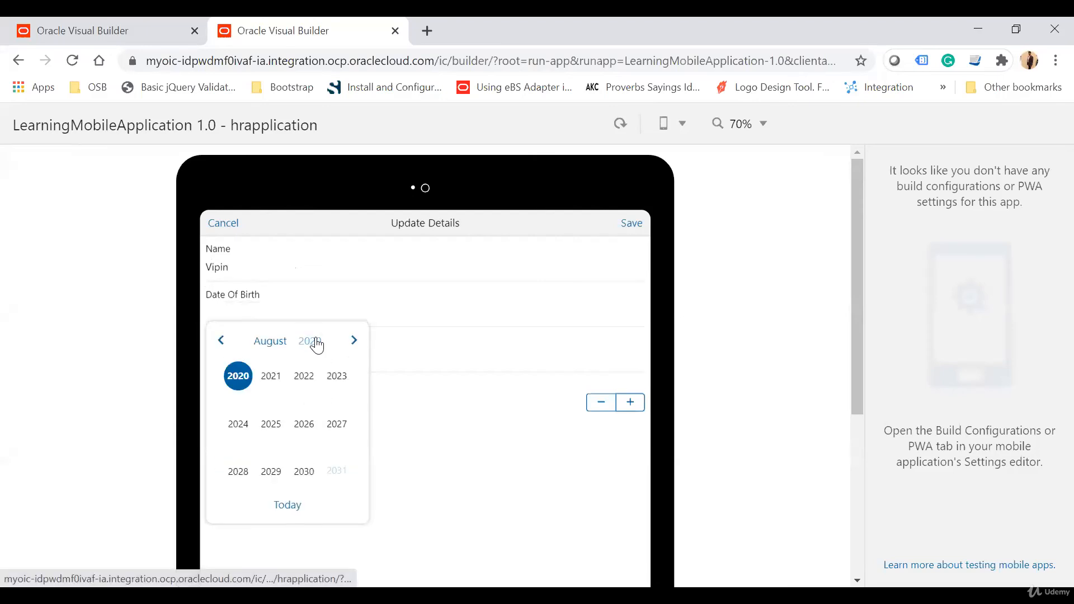
click(221, 340)
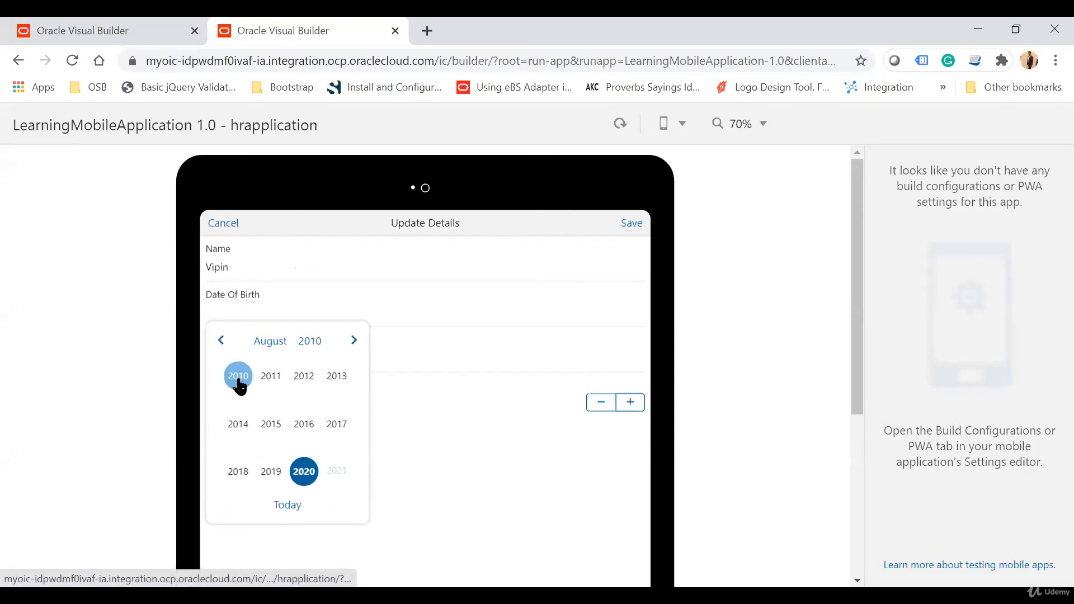
click(238, 381)
click(240, 389)
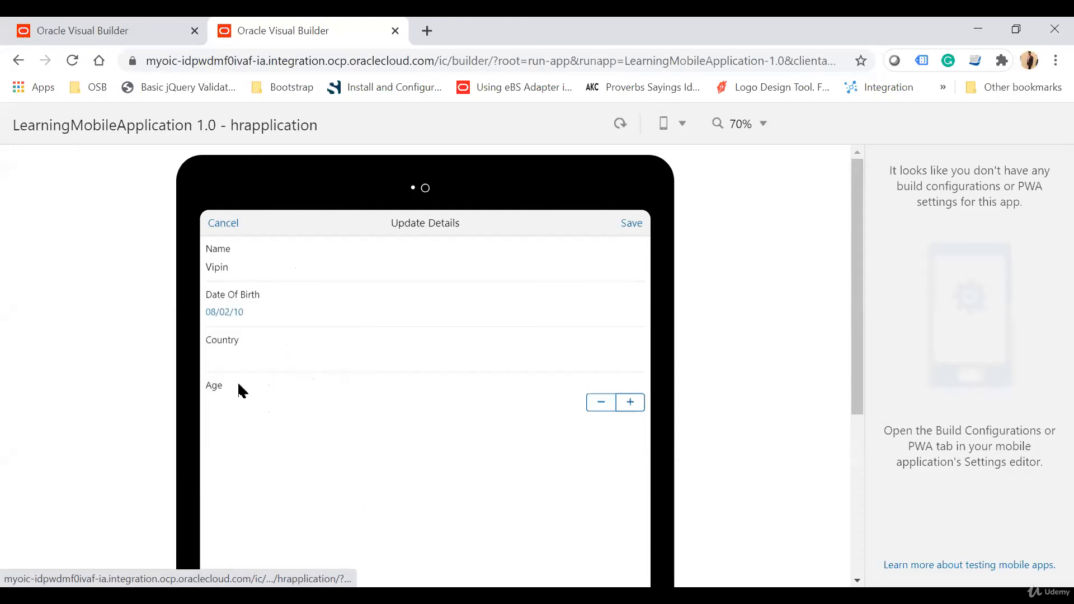
Step: Set the employee's country to Australia and age to 10, and save the updated details
click(265, 364)
text(Australia)
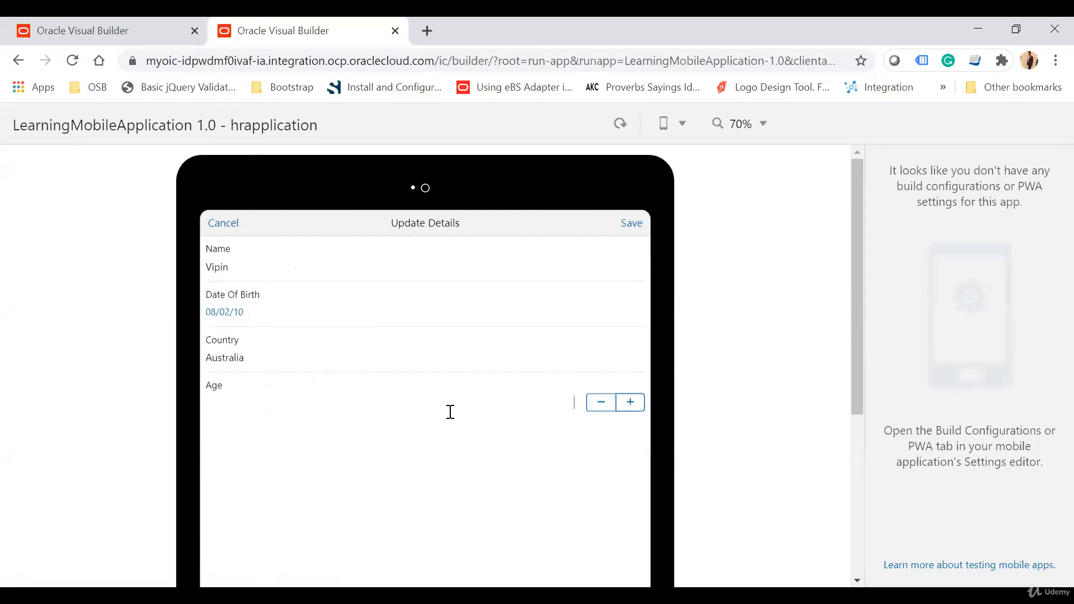
text(10)
click(625, 220)
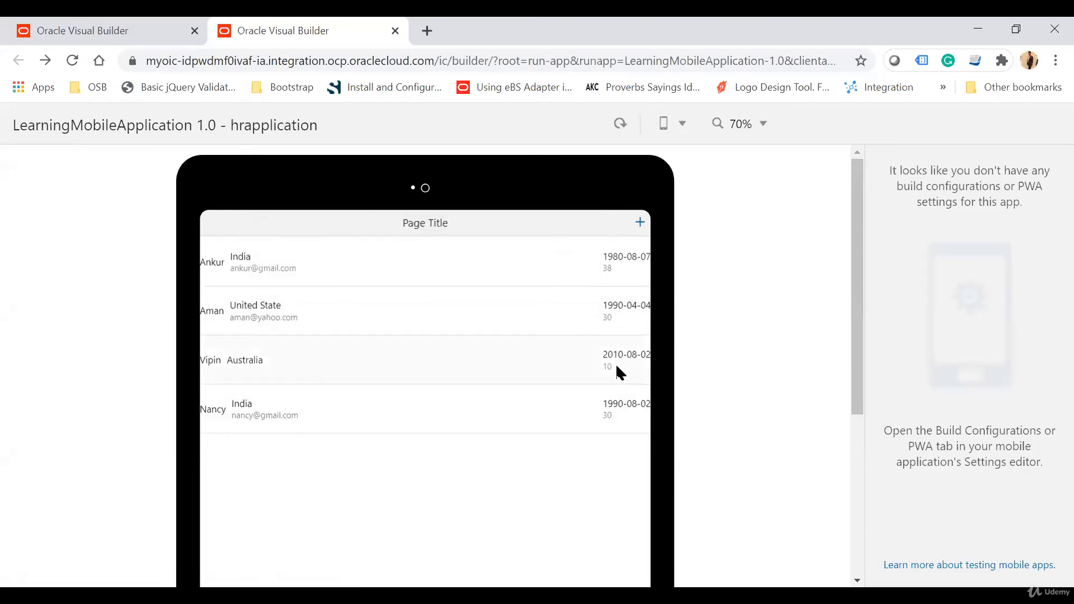
Step: Delete the employee record from Australia in the running app and check the Employee business object's data in the builder
drag(616, 366, 490, 376)
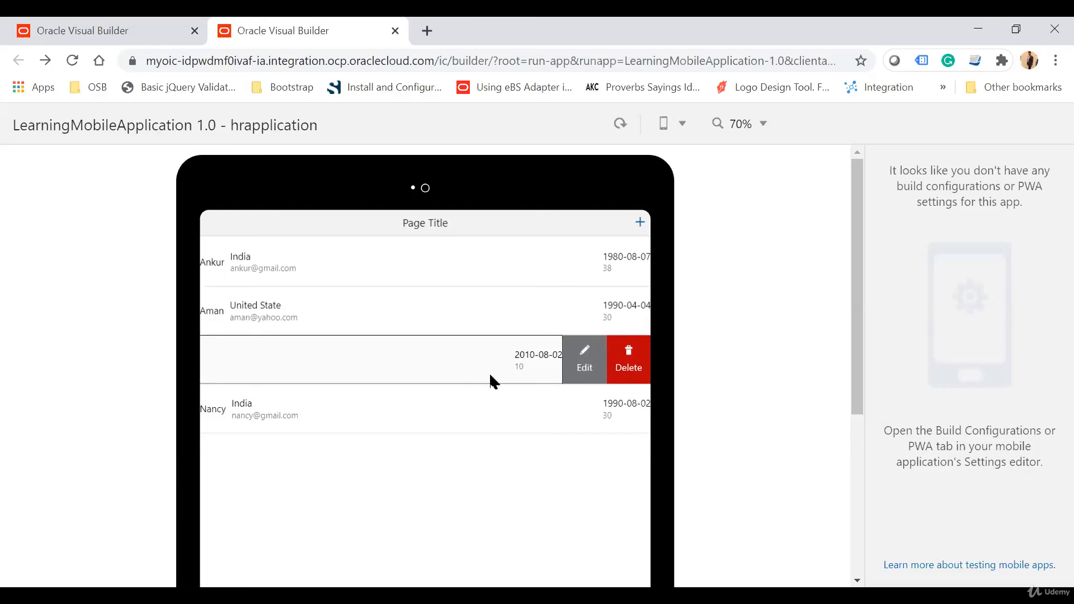
click(637, 361)
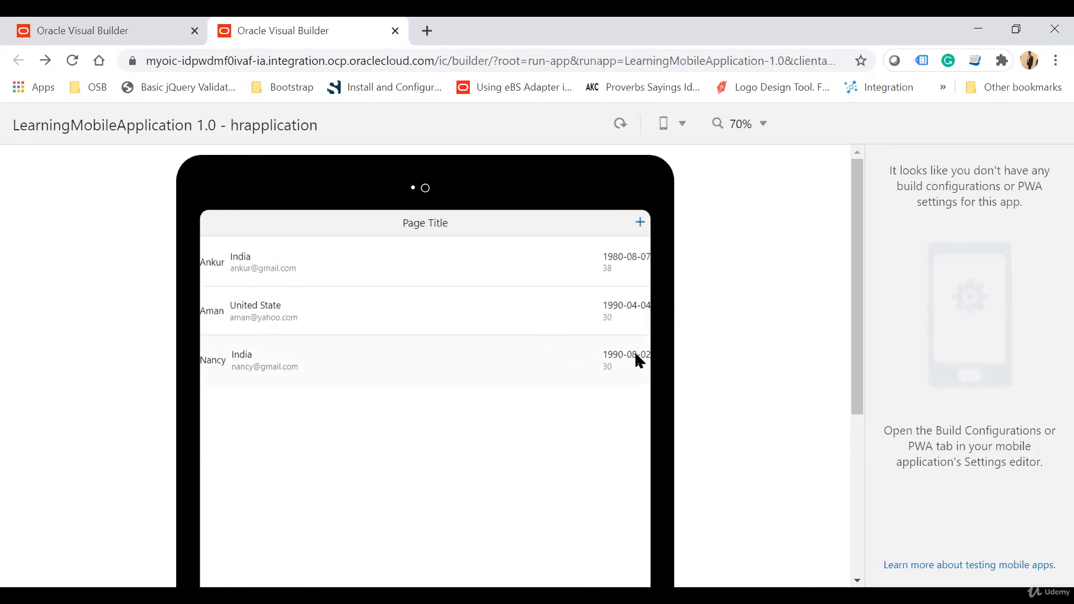
click(119, 24)
click(167, 150)
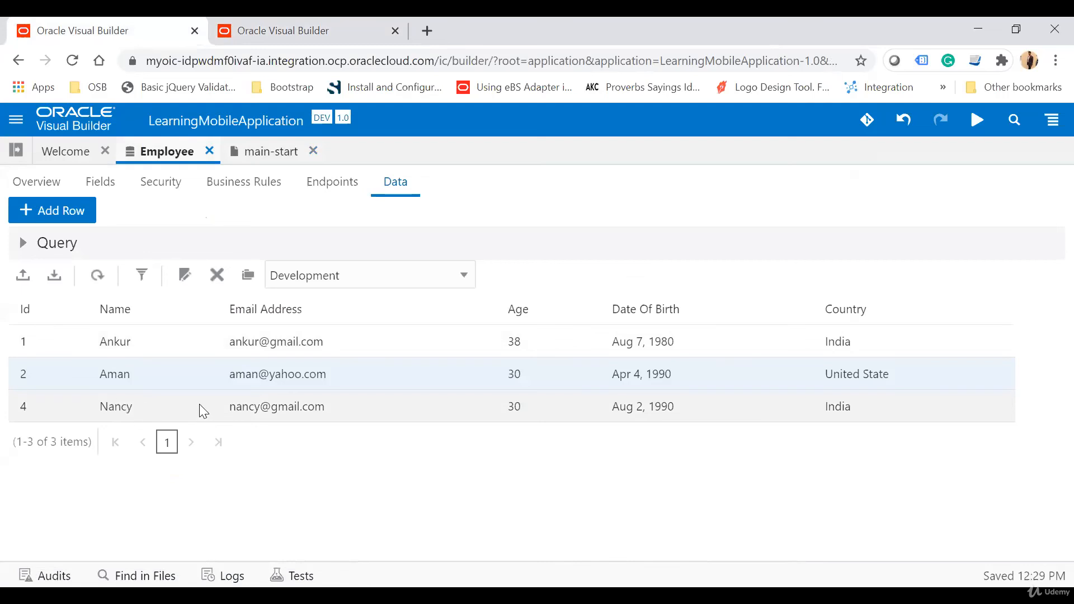
Step: Locate the swipe template's slot value in main-start's code and compare it with the first employee's swipe options in the running app
click(252, 150)
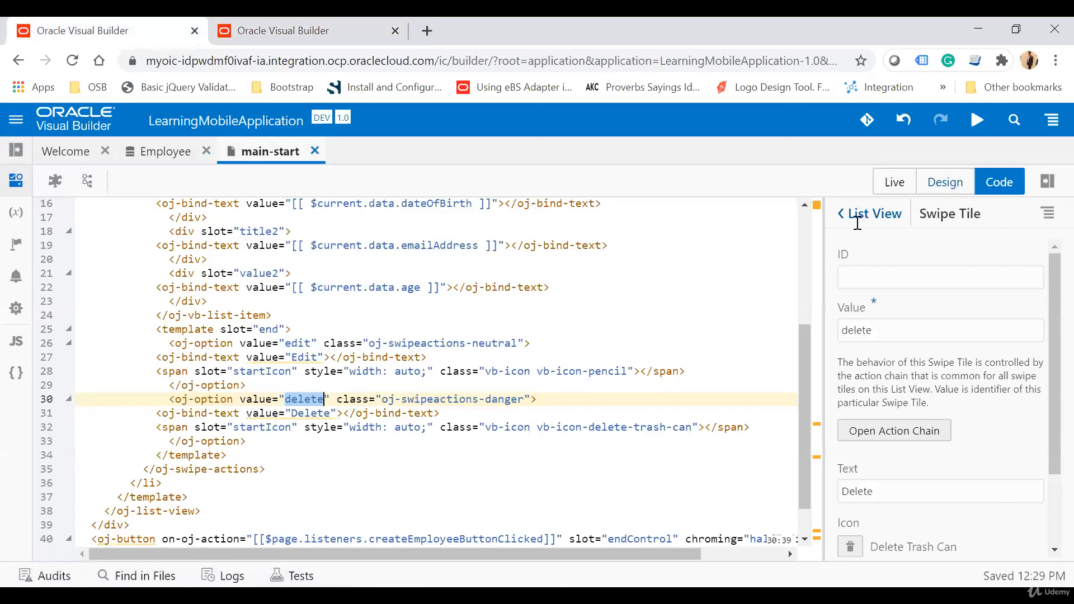
double_click(268, 330)
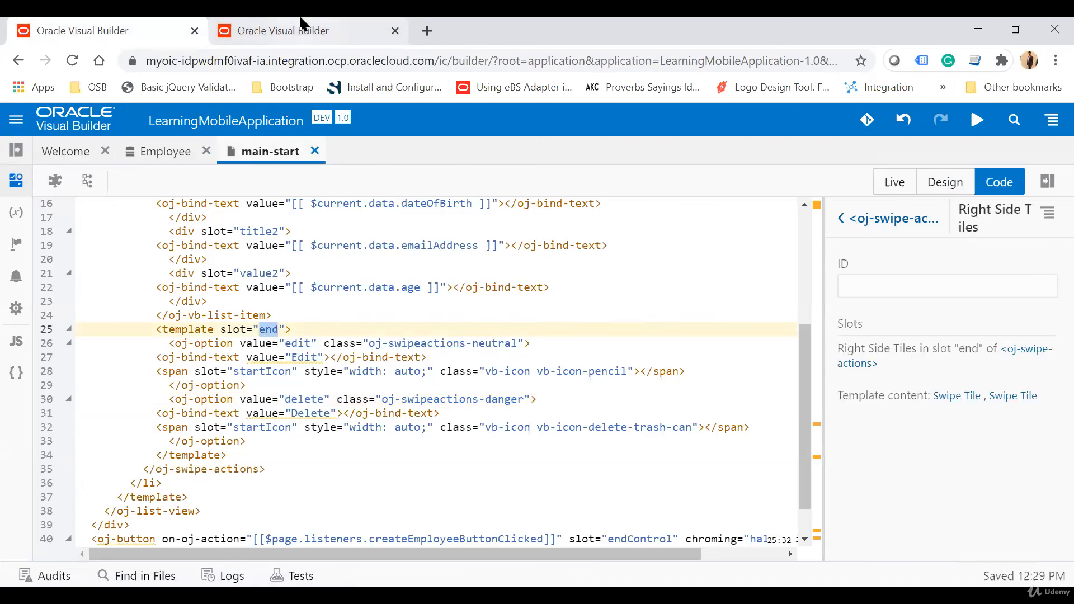
click(290, 22)
drag(608, 273, 508, 280)
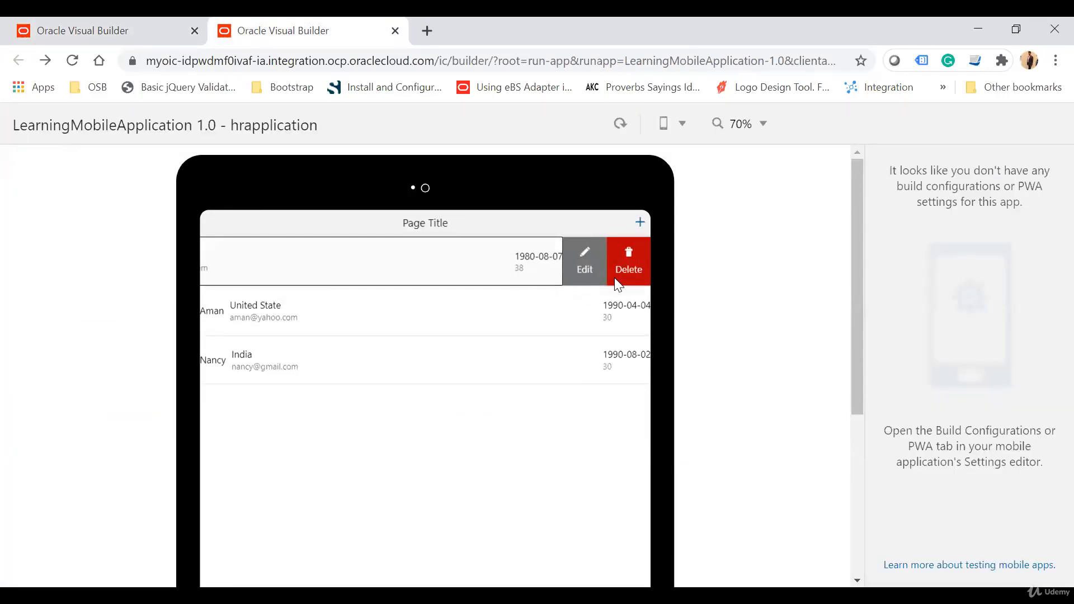
click(456, 508)
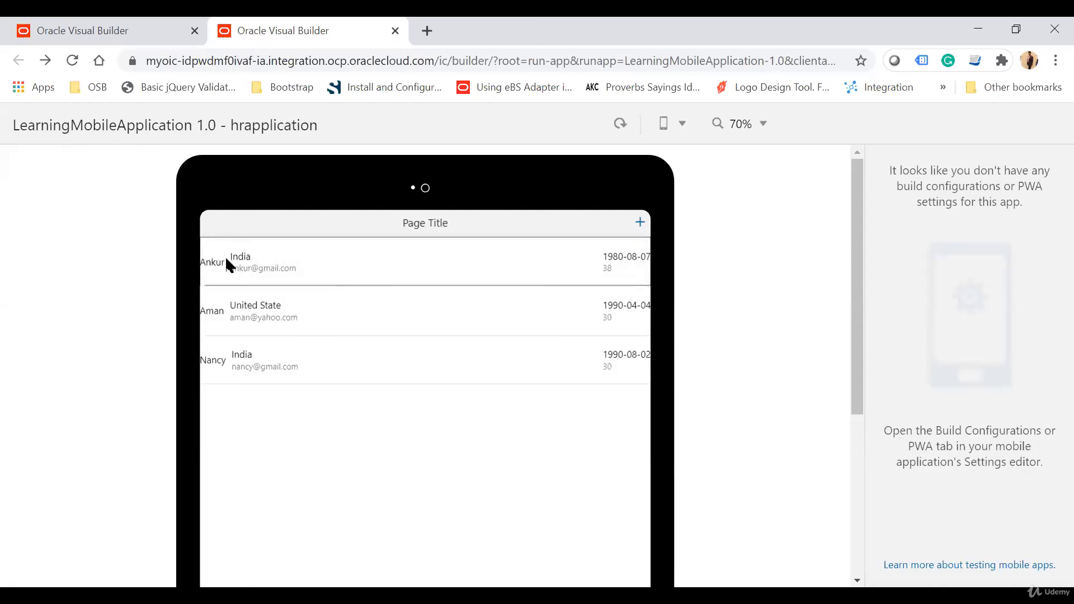
Step: Change the swipe options template's slot value to "start" in main-start's source code
click(87, 25)
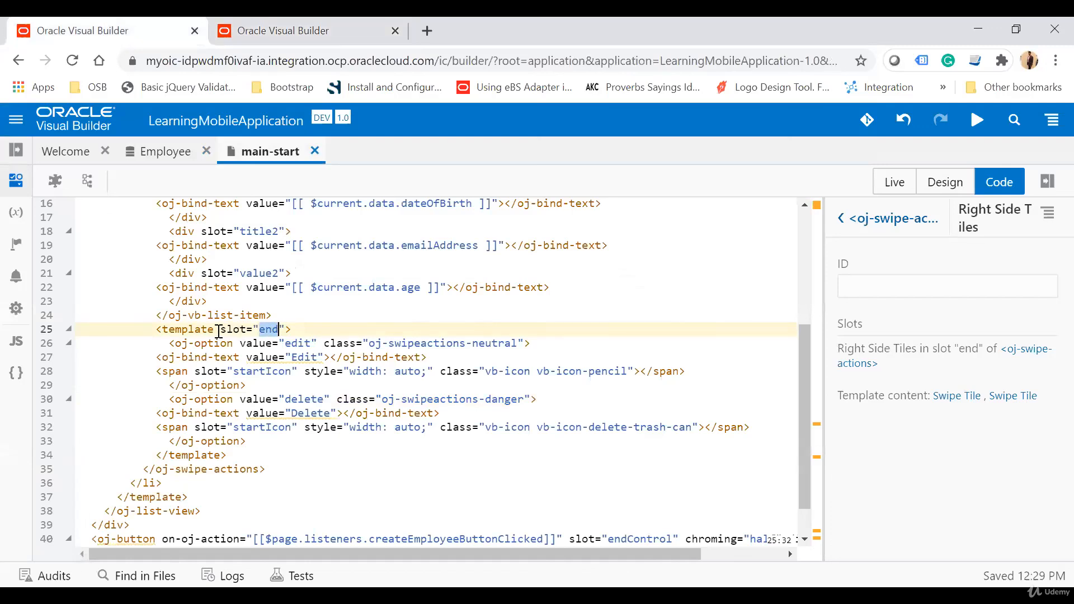
text(s)
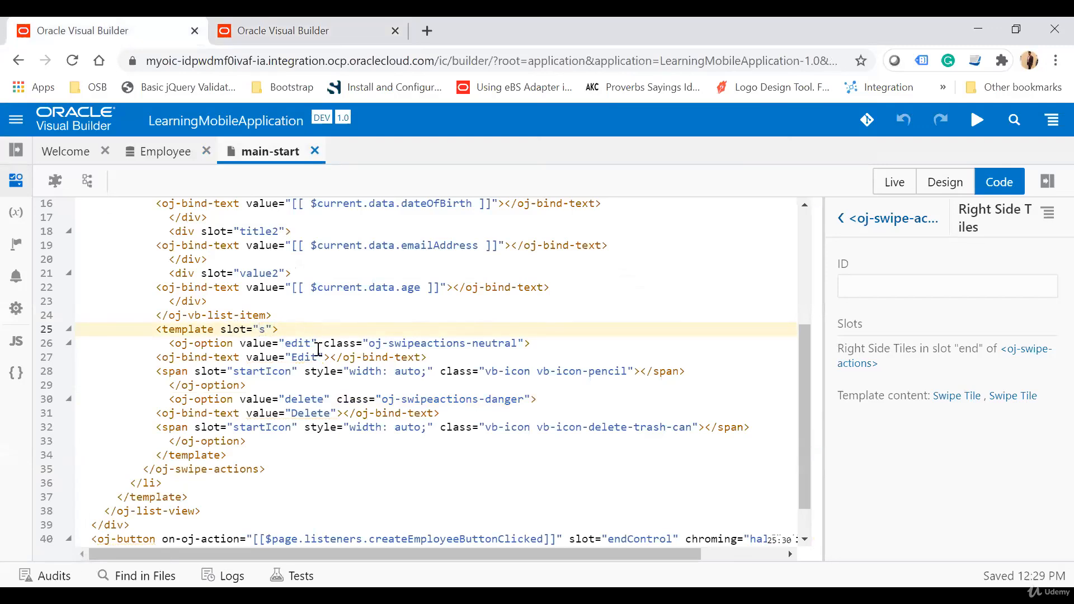
text(tart)
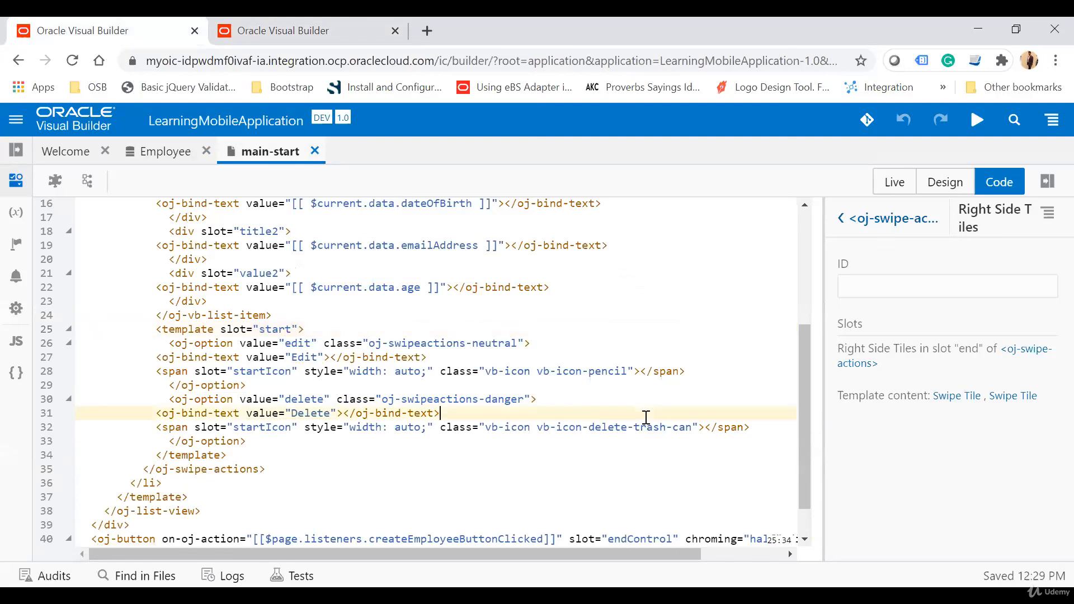
Step: Change the edit swipe option's bind text value to "Update" in main-start's source code
click(646, 417)
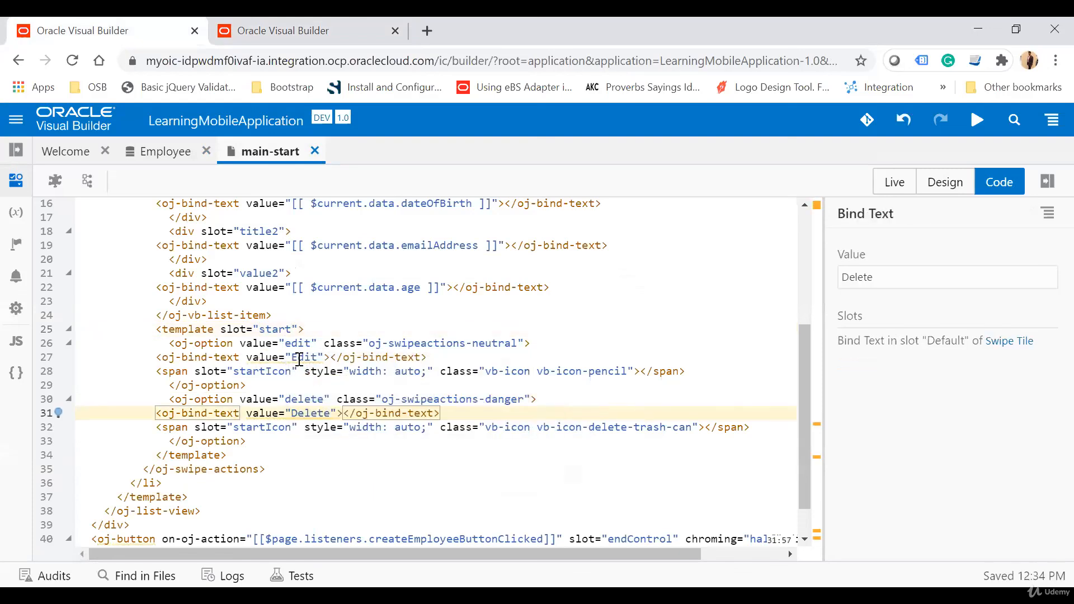
double_click(309, 413)
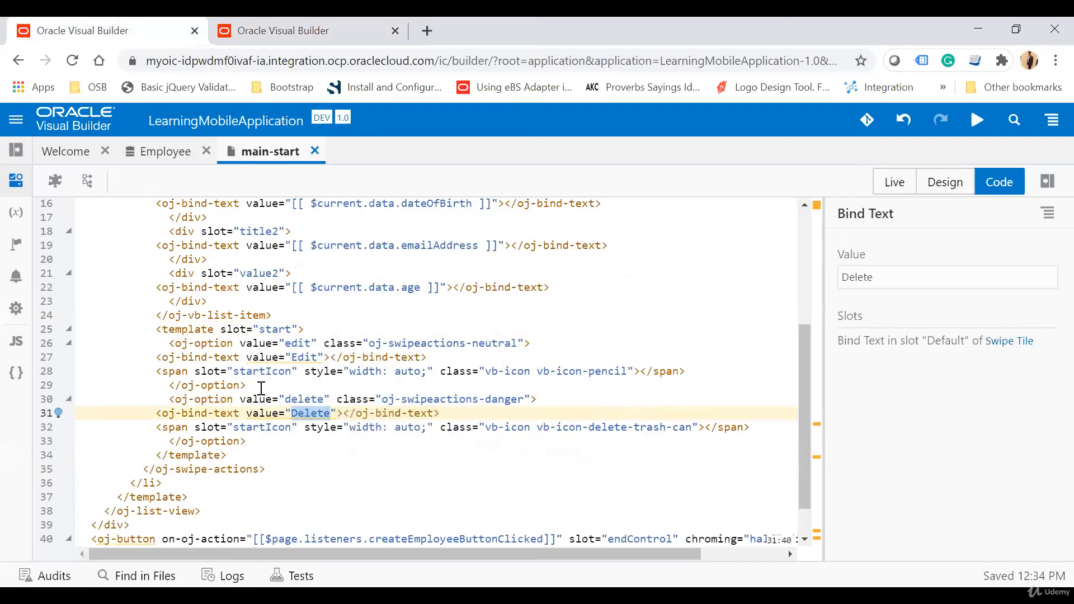
double_click(298, 358)
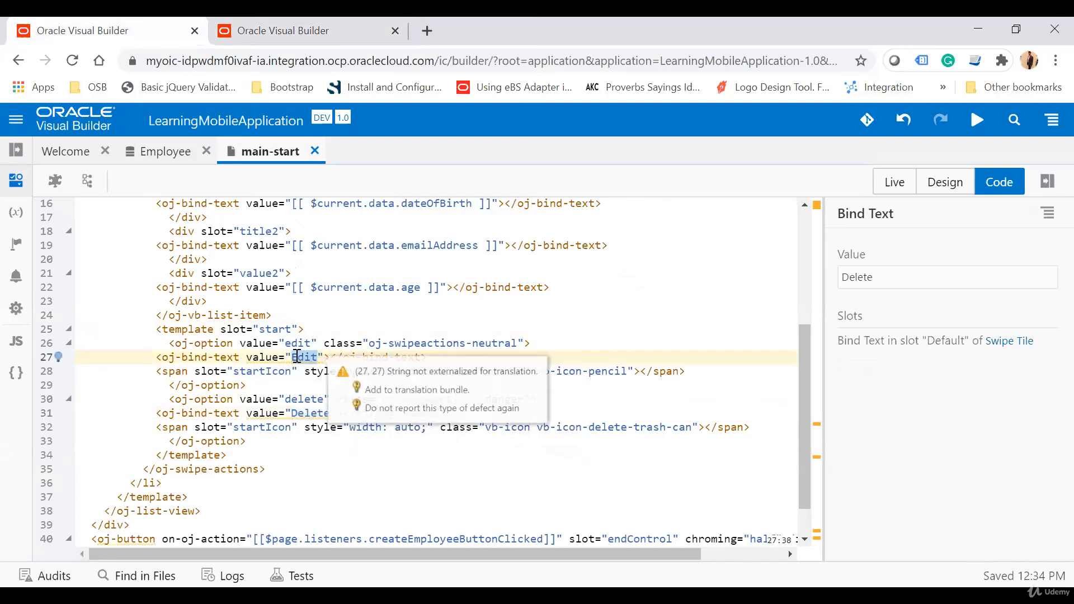
text(Update)
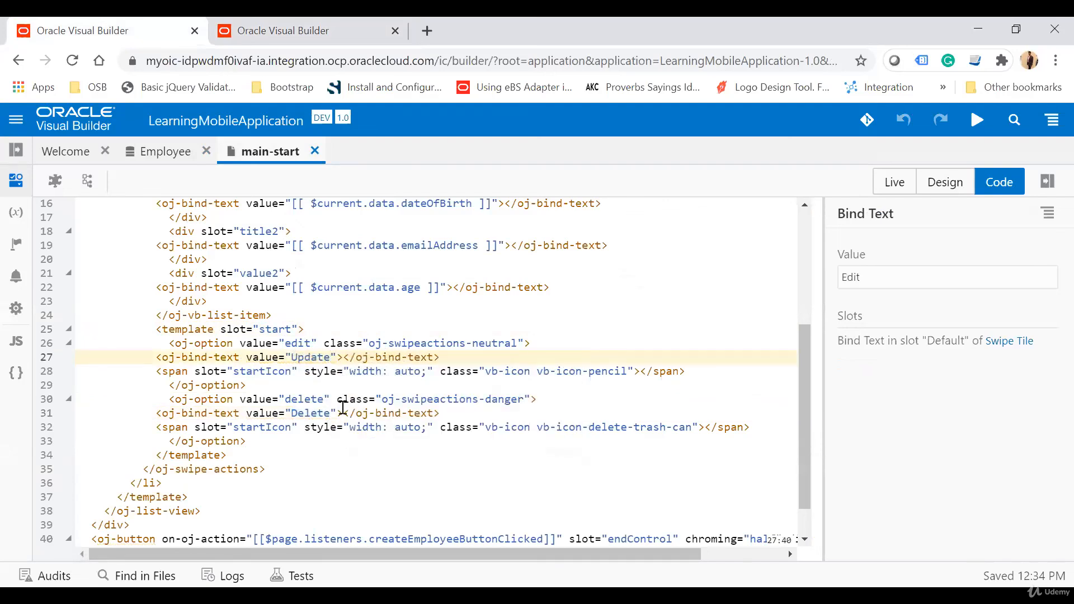
Step: Preview main-start live and reveal the start-side swipe options on each of the three employee rows
click(895, 183)
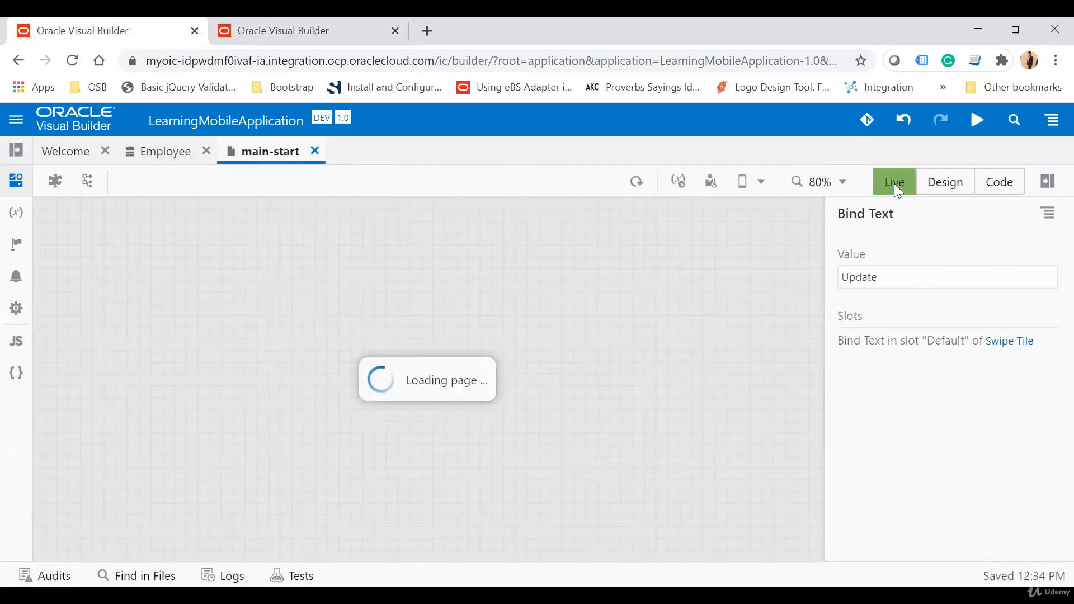
drag(625, 310, 455, 316)
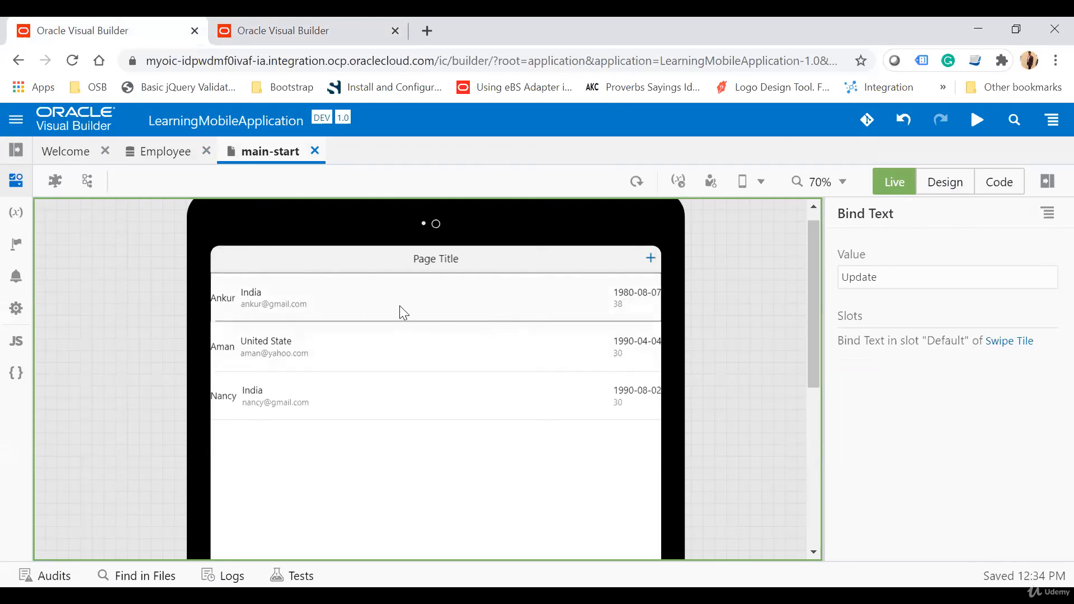
drag(401, 314, 496, 307)
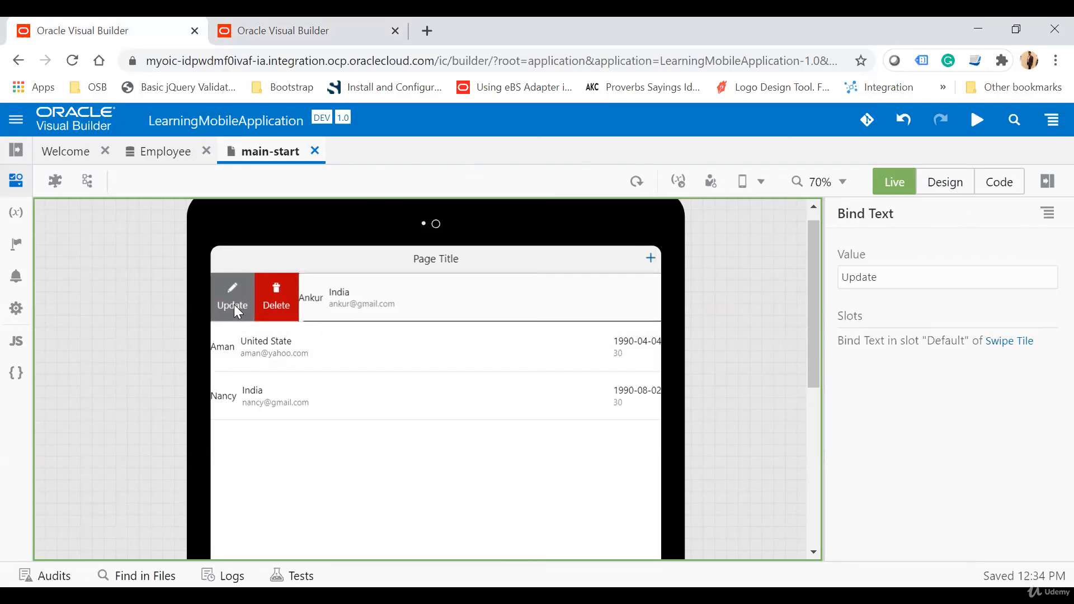
drag(271, 354, 367, 360)
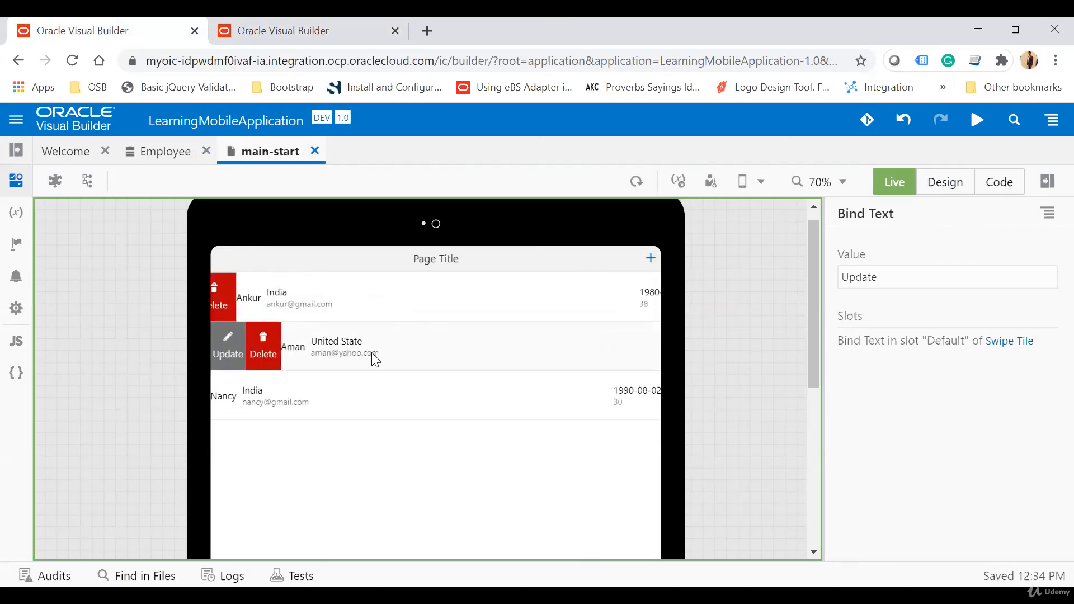
drag(305, 406, 390, 404)
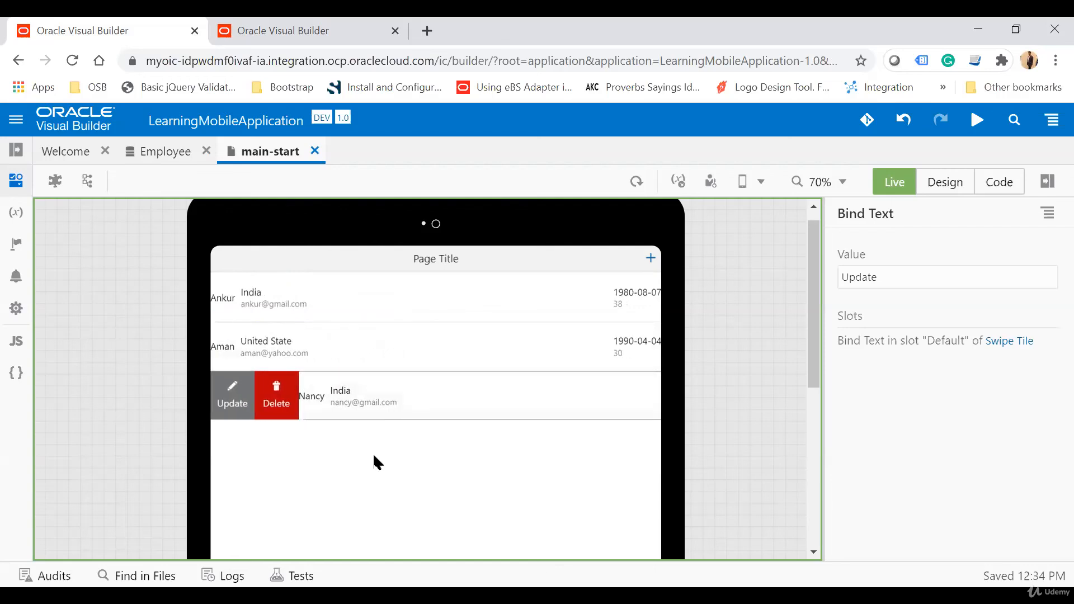